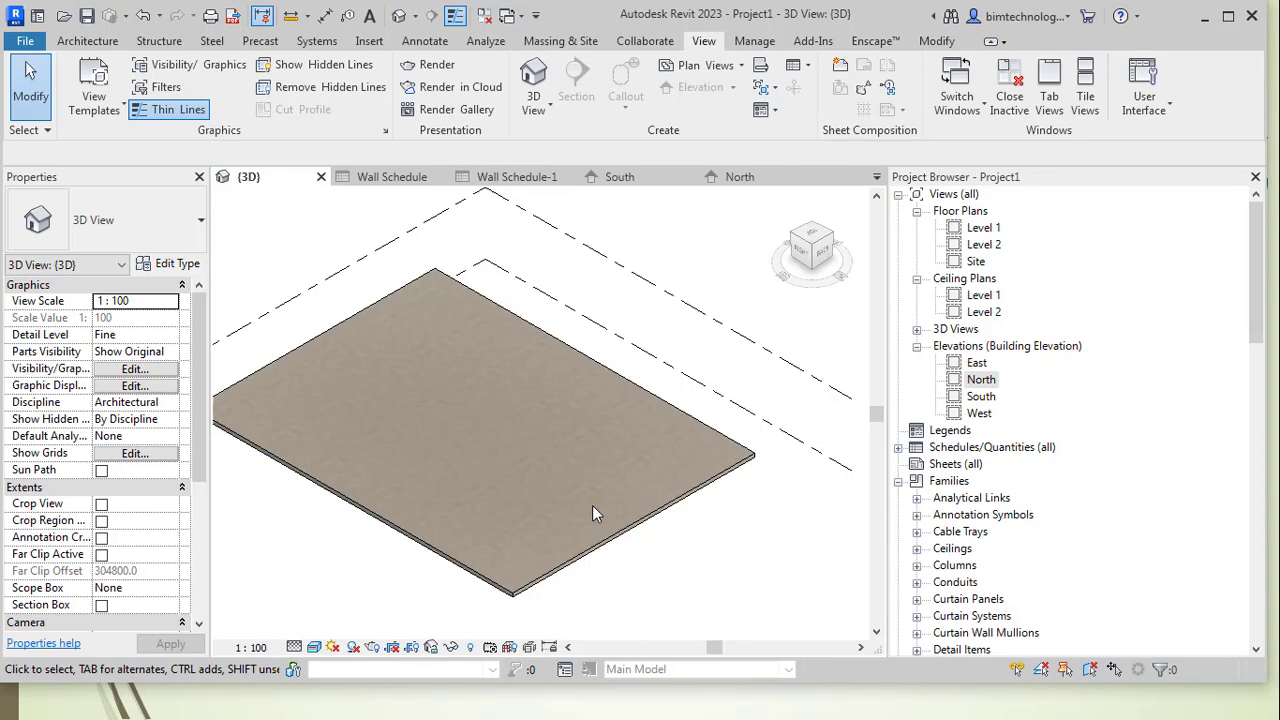
Open the Level 1 floor plan and start editing the floor slab's boundary sketch.
{"action": "left_click", "coordinate": [645, 510]}
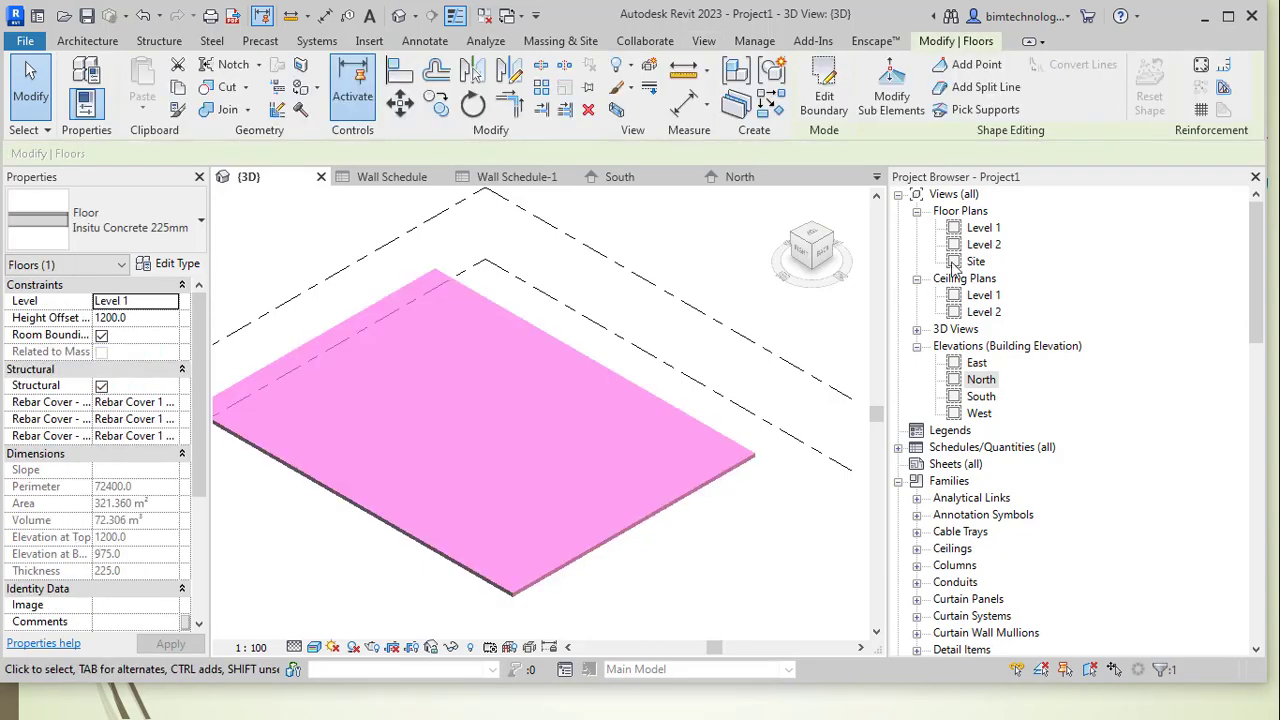
{"action": "left_click", "coordinate": [983, 229]}
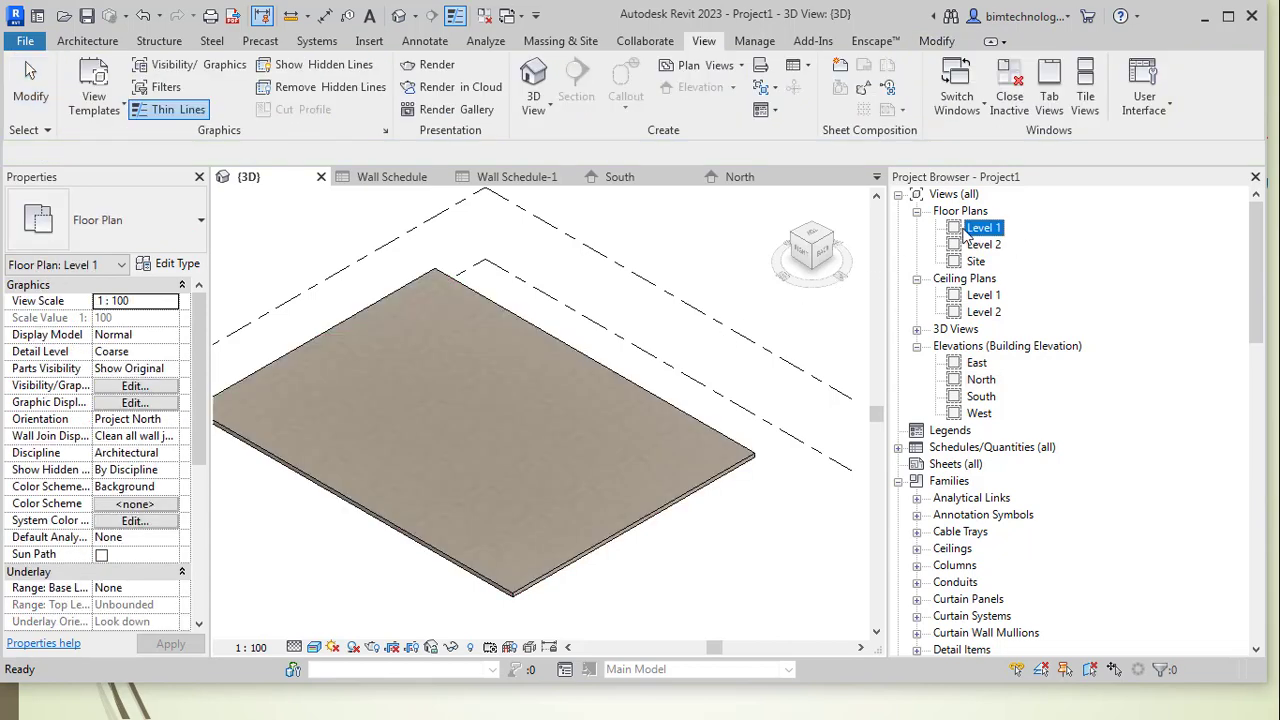
{"action": "double_click", "coordinate": [989, 232]}
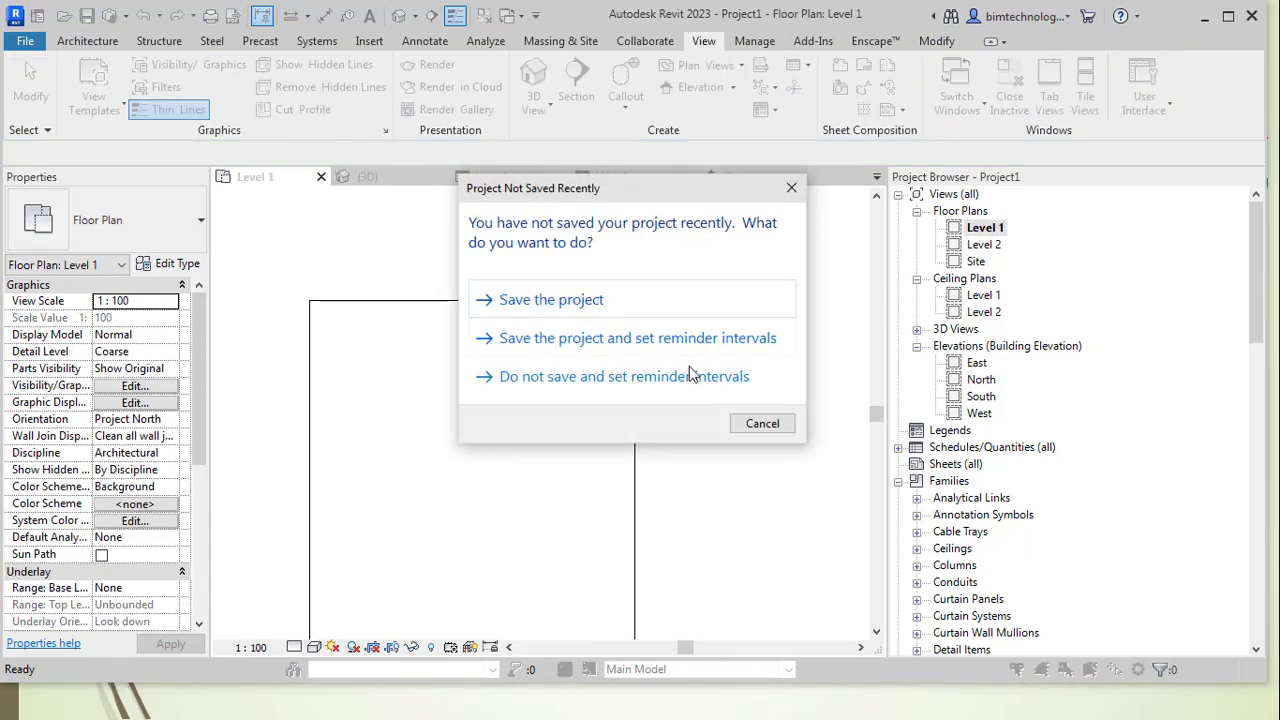
{"action": "left_click", "coordinate": [760, 424]}
{"action": "left_click", "coordinate": [522, 300]}
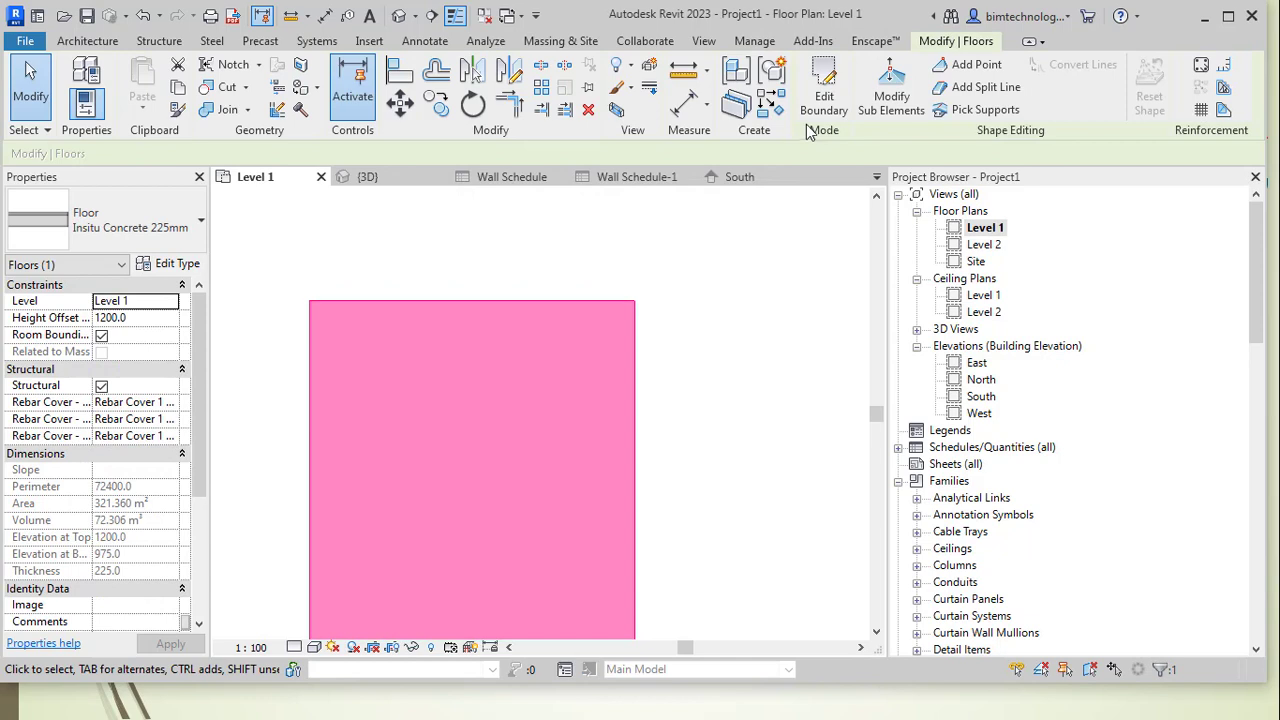
{"action": "double_click", "coordinate": [614, 319]}
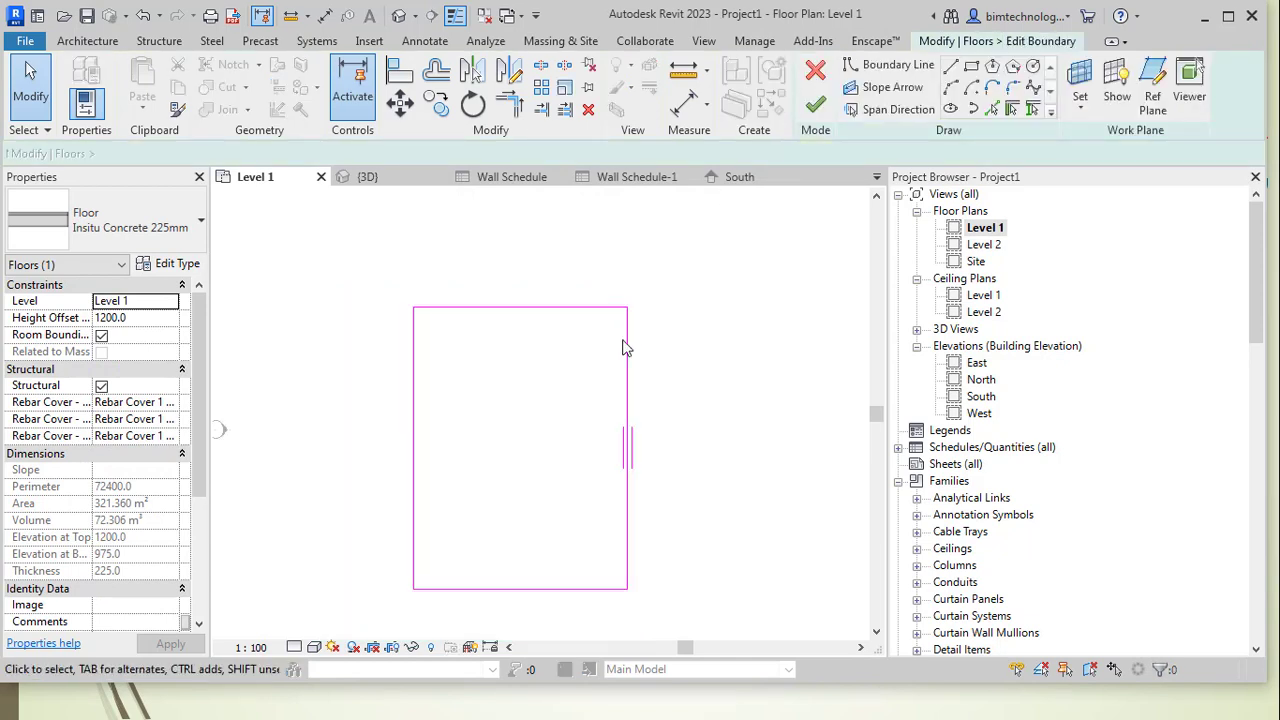
Change the sketch width dimension from 15600 to 5000.
{"action": "left_click", "coordinate": [628, 387]}
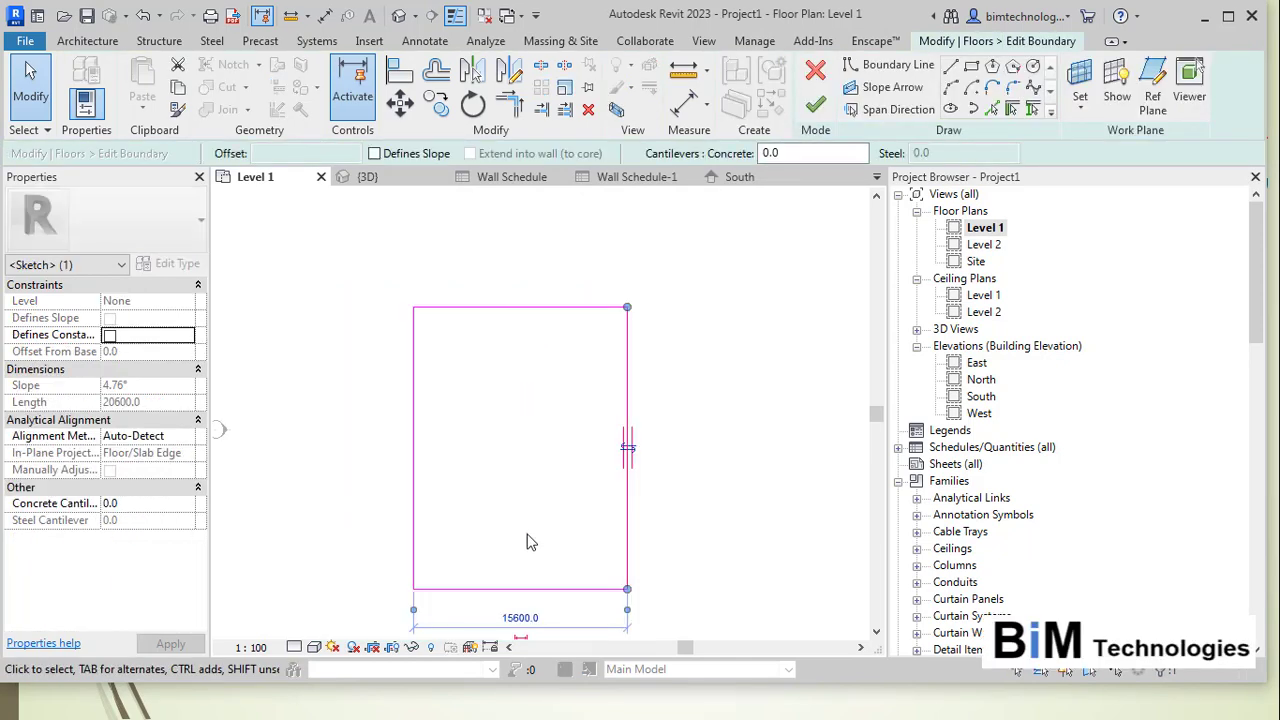
{"action": "left_click", "coordinate": [520, 618]}
{"action": "type", "text": "5000"}
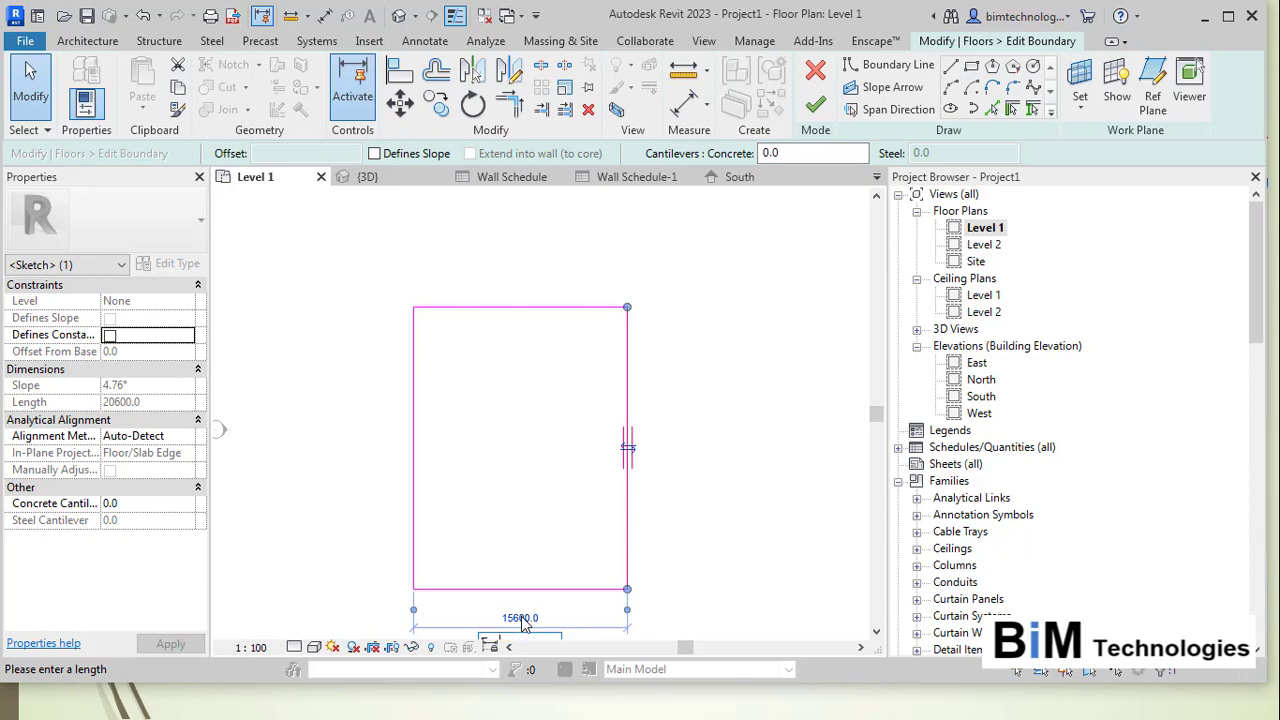
{"action": "key", "text": "Return"}
{"action": "left_click", "coordinate": [466, 349]}
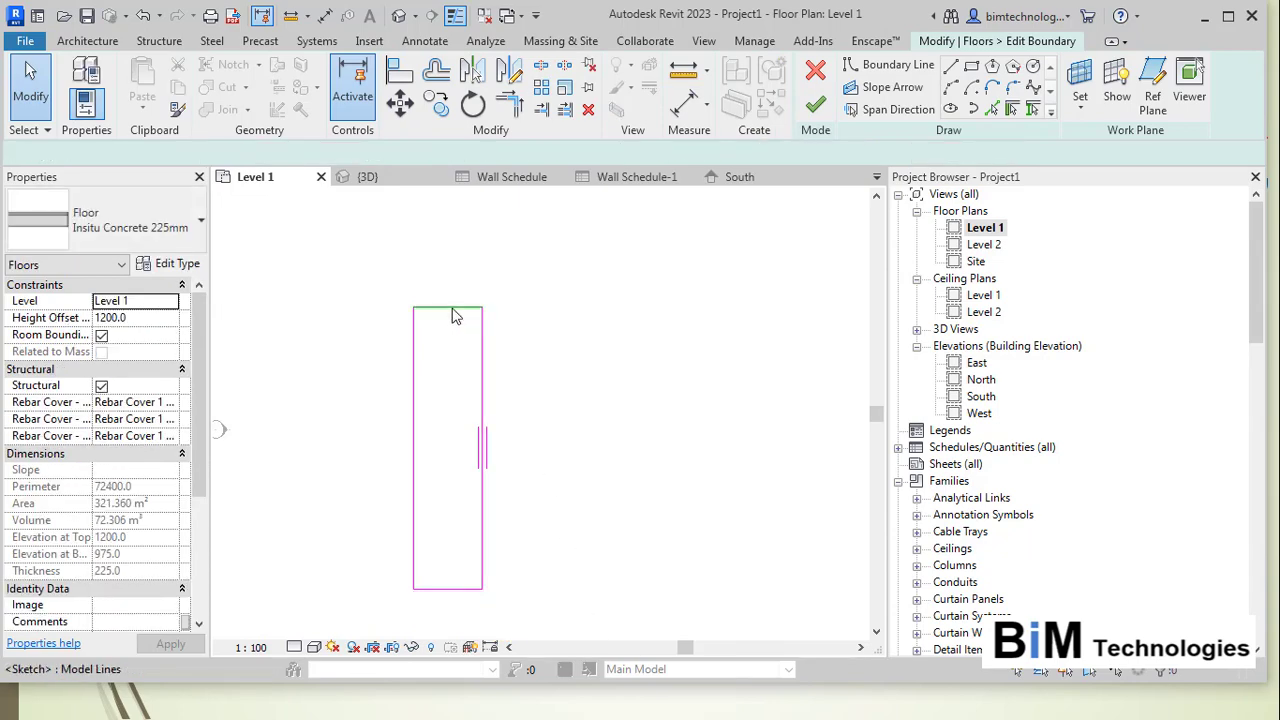
Change the sketch length from 20600 to 10000 and finish the boundary edit.
{"action": "left_click", "coordinate": [457, 307]}
{"action": "left_click", "coordinate": [520, 448]}
{"action": "type", "text": "10m"}
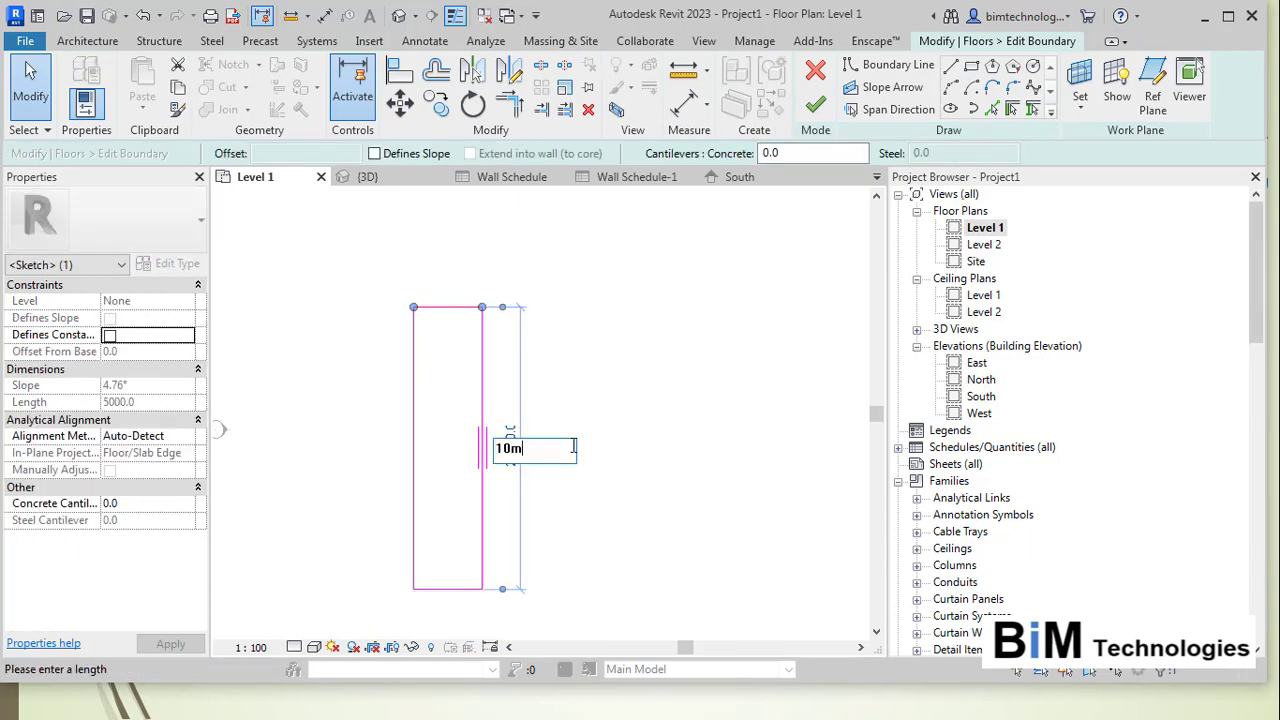
{"action": "key", "text": "Return"}
{"action": "left_click", "coordinate": [394, 571]}
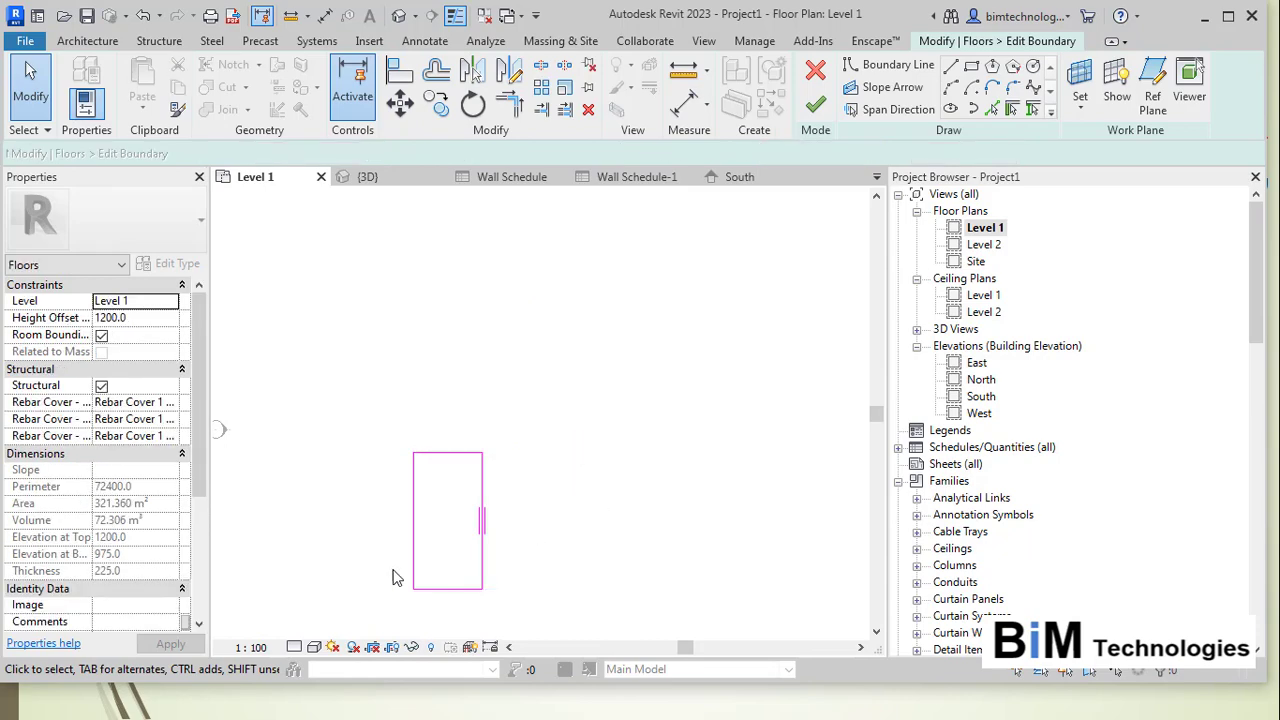
{"action": "scroll", "coordinate": [440, 612], "scroll_direction": "up", "scroll_amount": 2}
{"action": "scroll", "coordinate": [387, 543], "scroll_direction": "up", "scroll_amount": 1}
{"action": "left_click", "coordinate": [820, 112]}
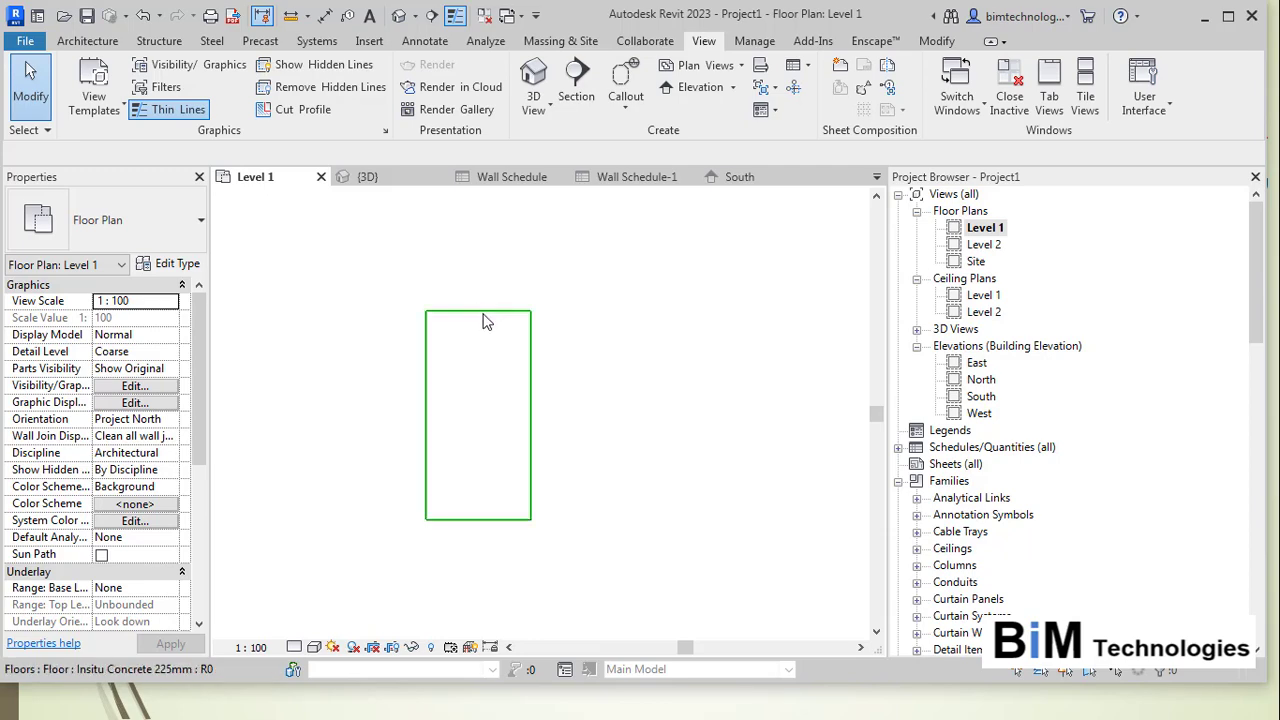
In the floor sketch, set height offset 0 and draw a slope arrow from top midpoint to bottom edge.
{"action": "left_click", "coordinate": [483, 316]}
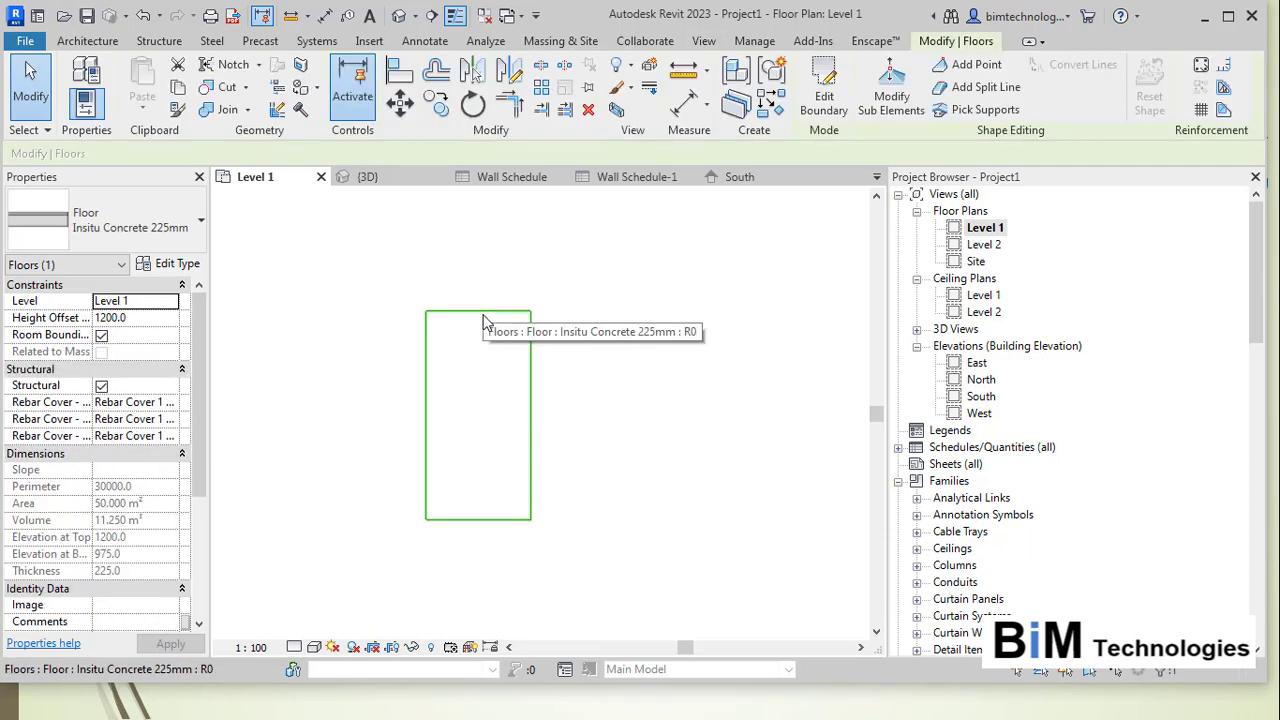
{"action": "left_click", "coordinate": [822, 95]}
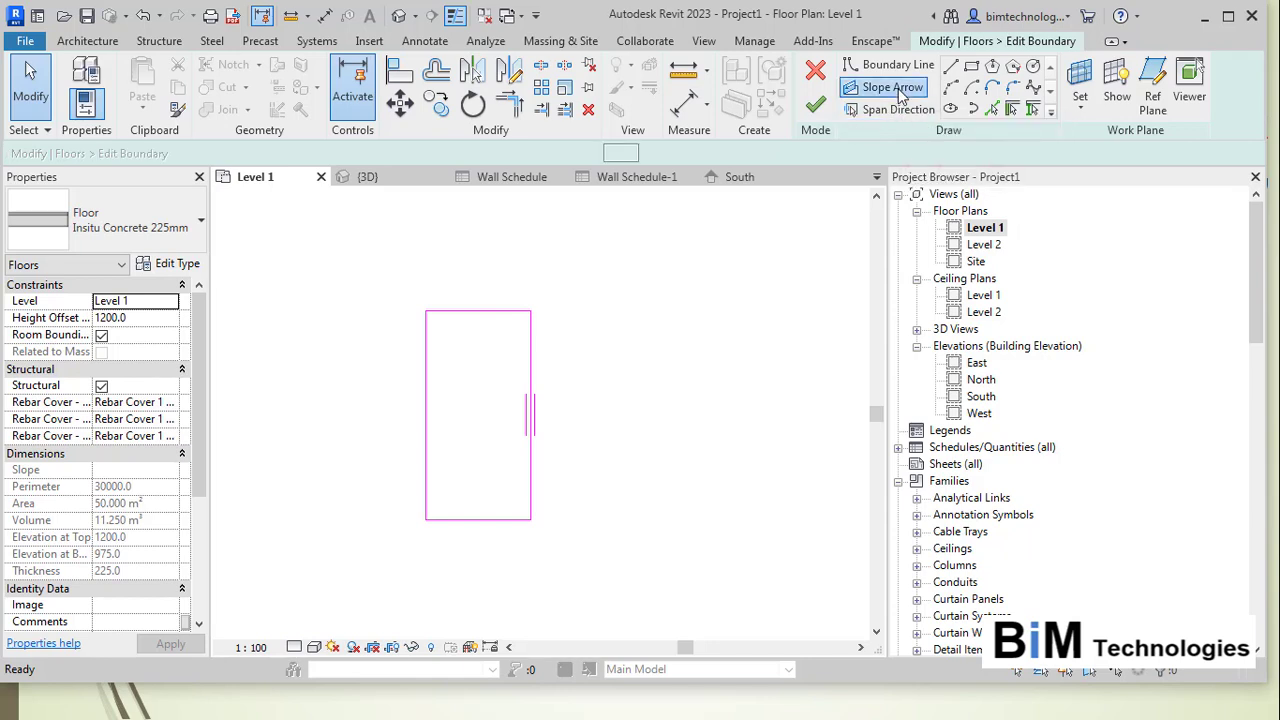
{"action": "left_click", "coordinate": [895, 88]}
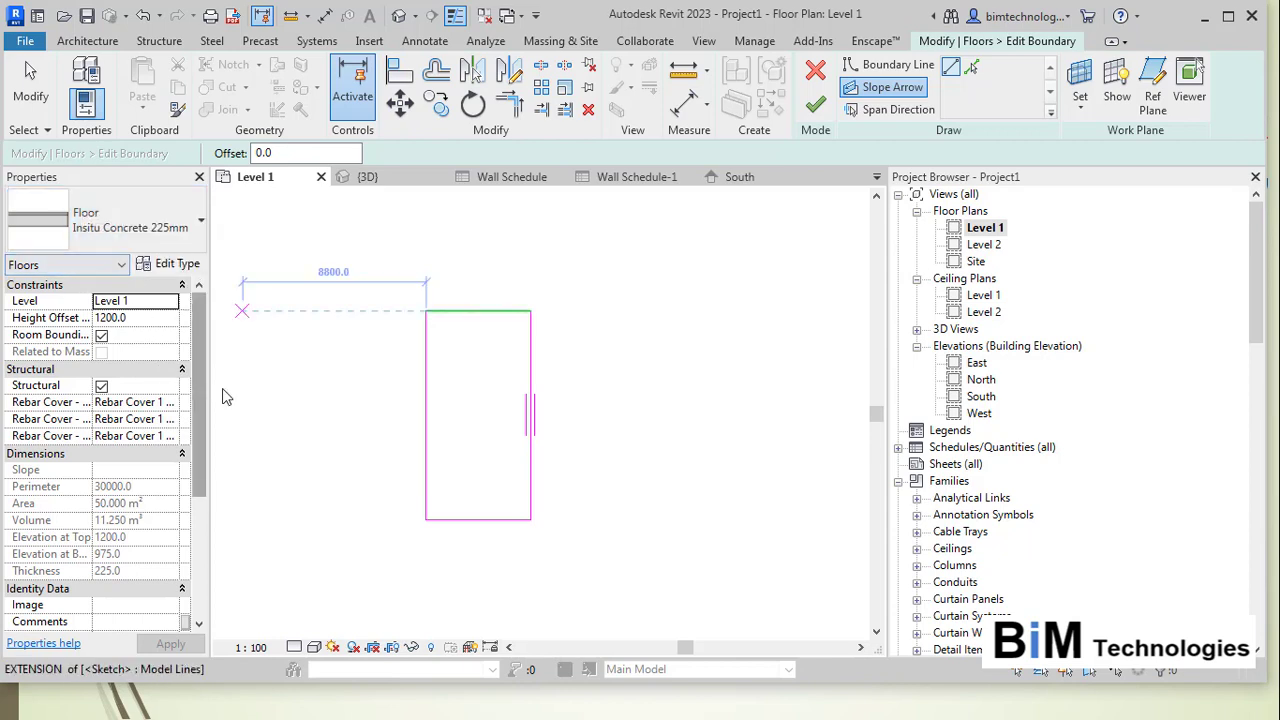
{"action": "left_click", "coordinate": [142, 318]}
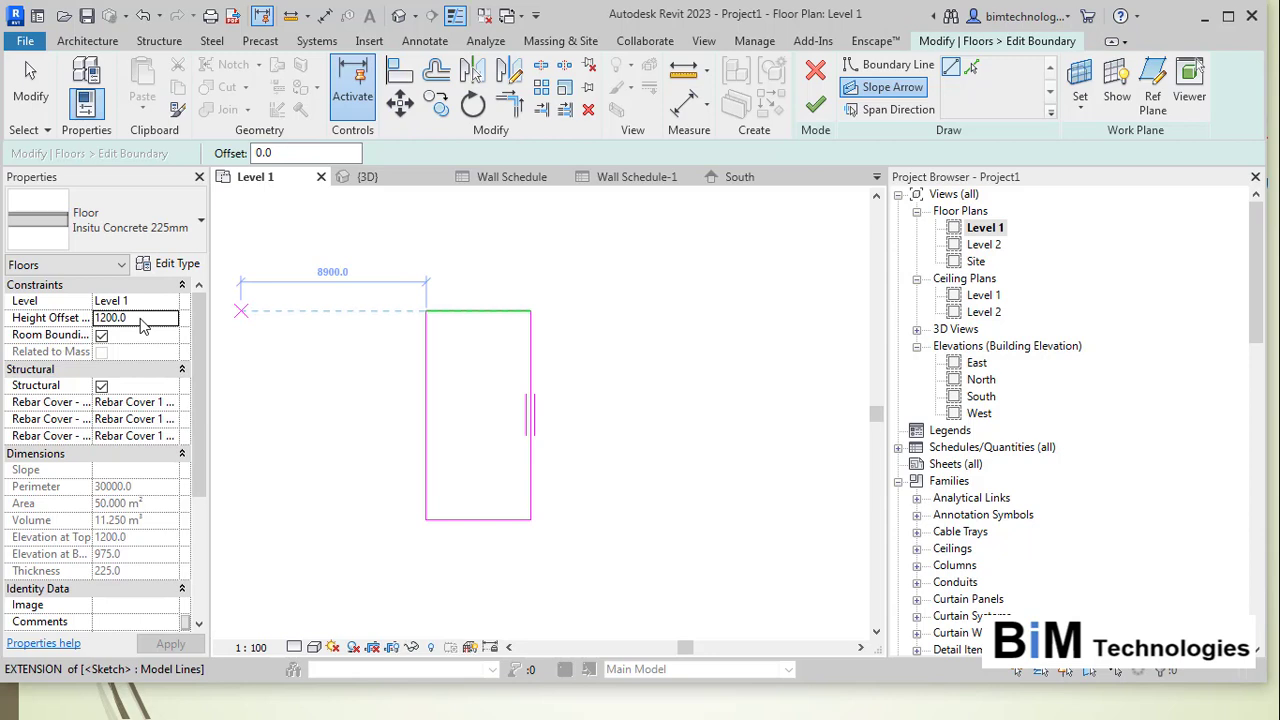
{"action": "type", "text": "0"}
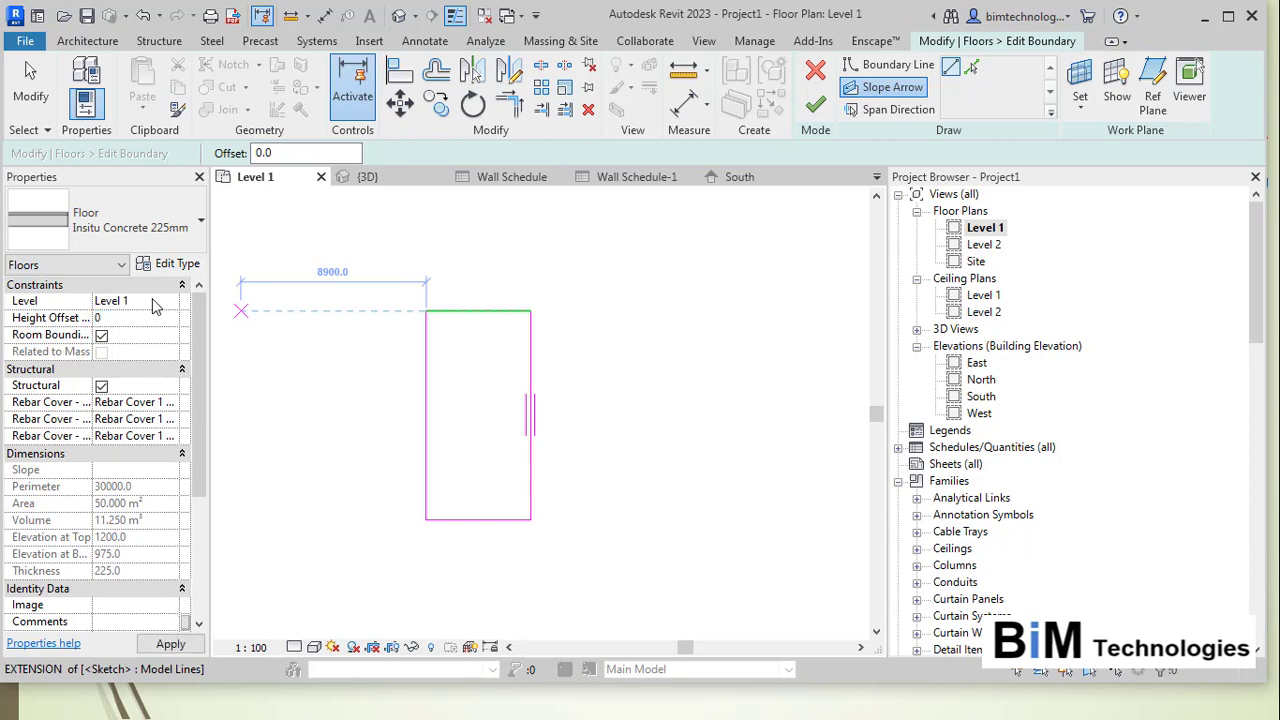
{"action": "left_click", "coordinate": [152, 302]}
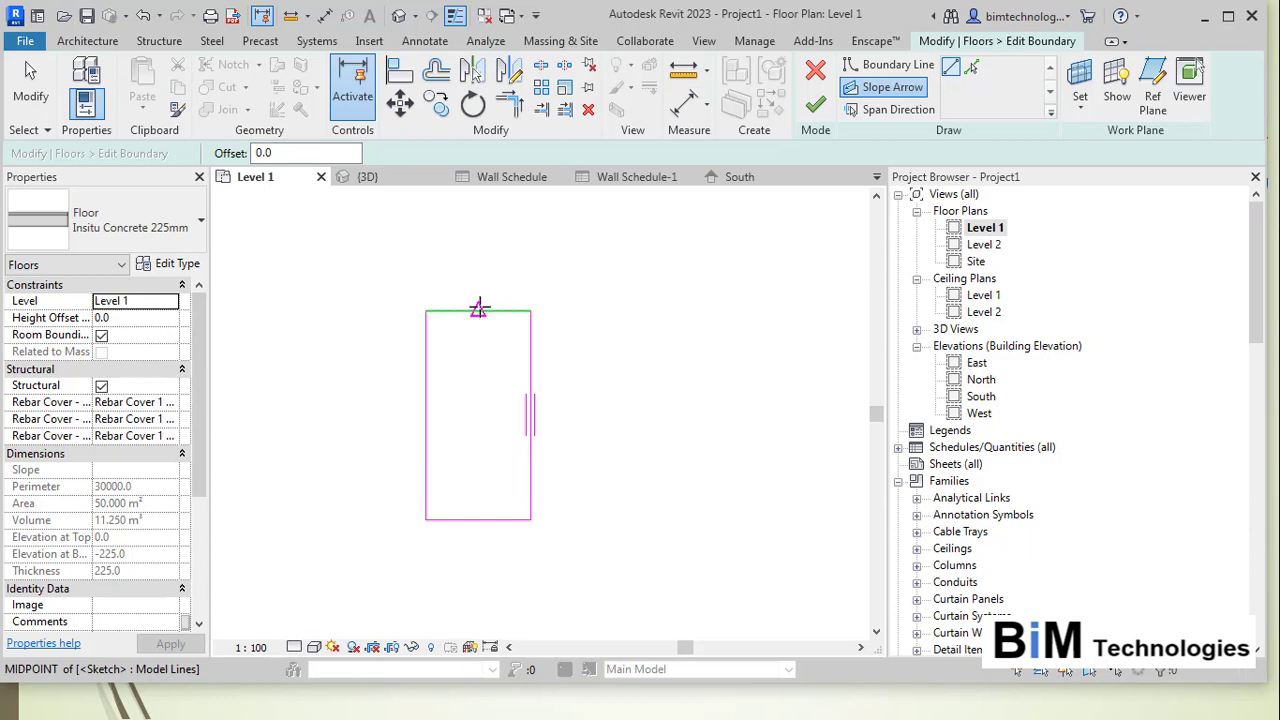
{"action": "left_click", "coordinate": [479, 308]}
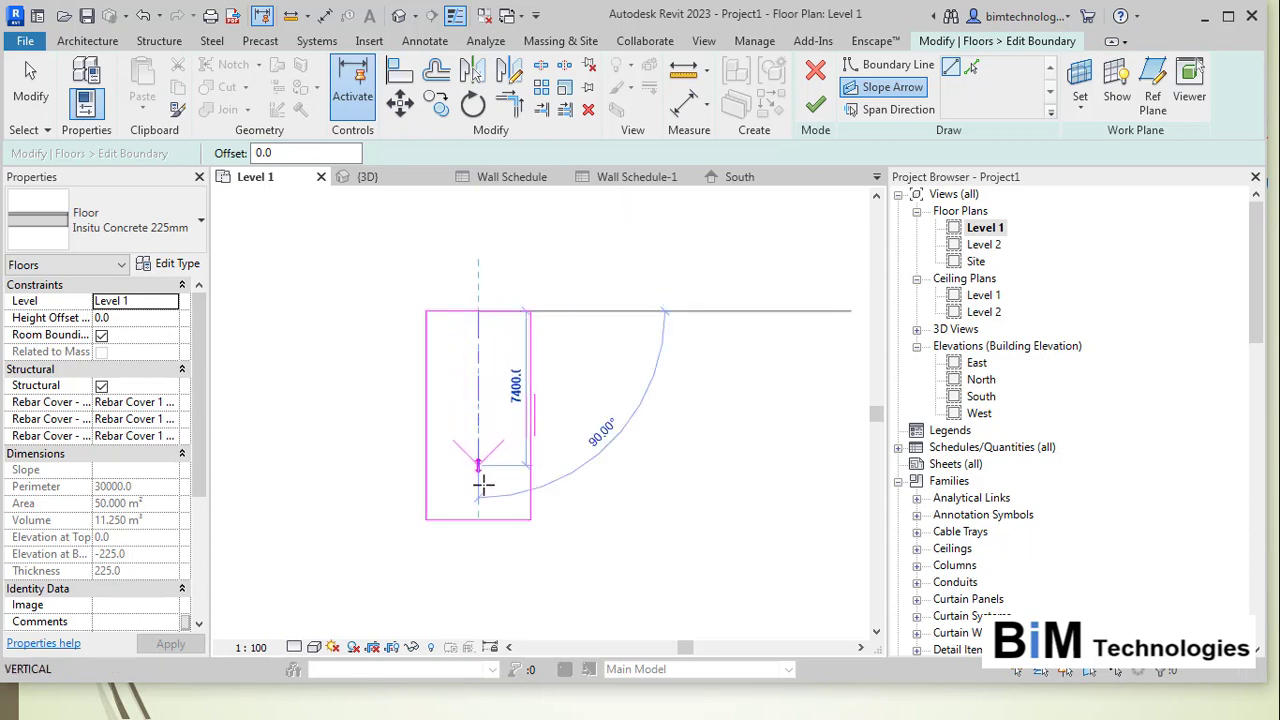
{"action": "left_click", "coordinate": [479, 518]}
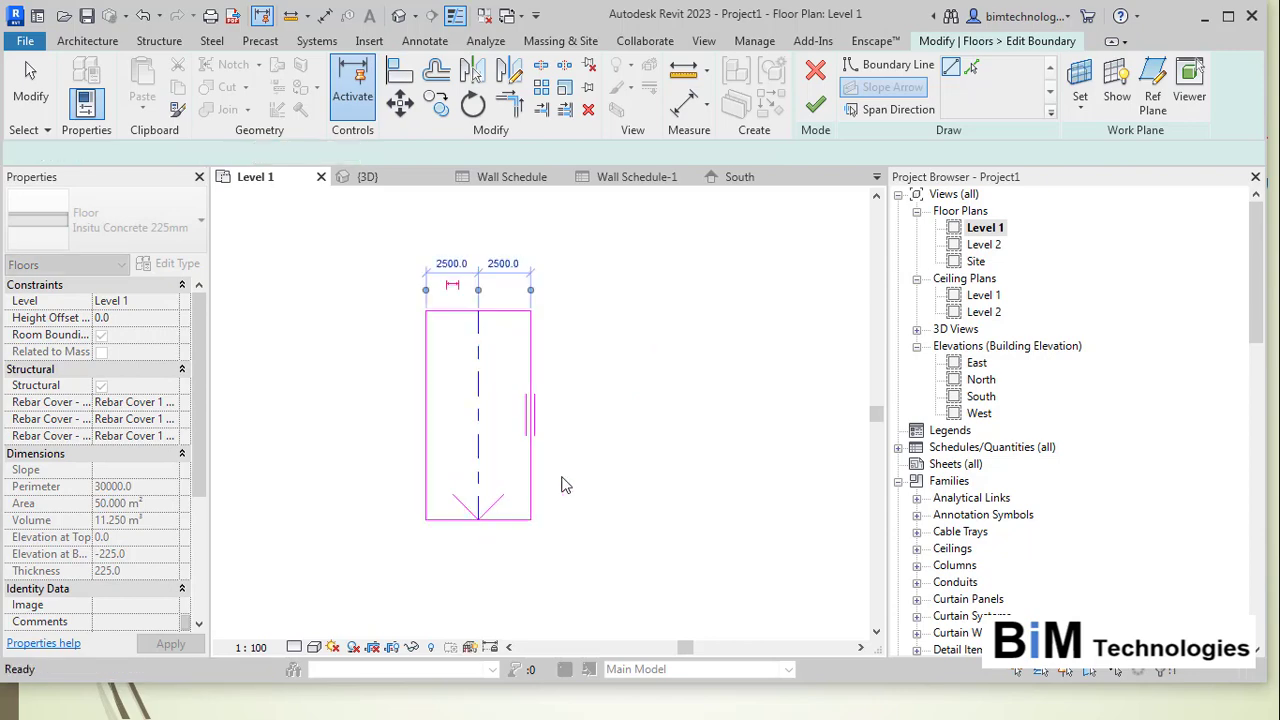
Keep the slope arrow specified by height at tail, with its tail at Level 1.
{"action": "left_click", "coordinate": [30, 97]}
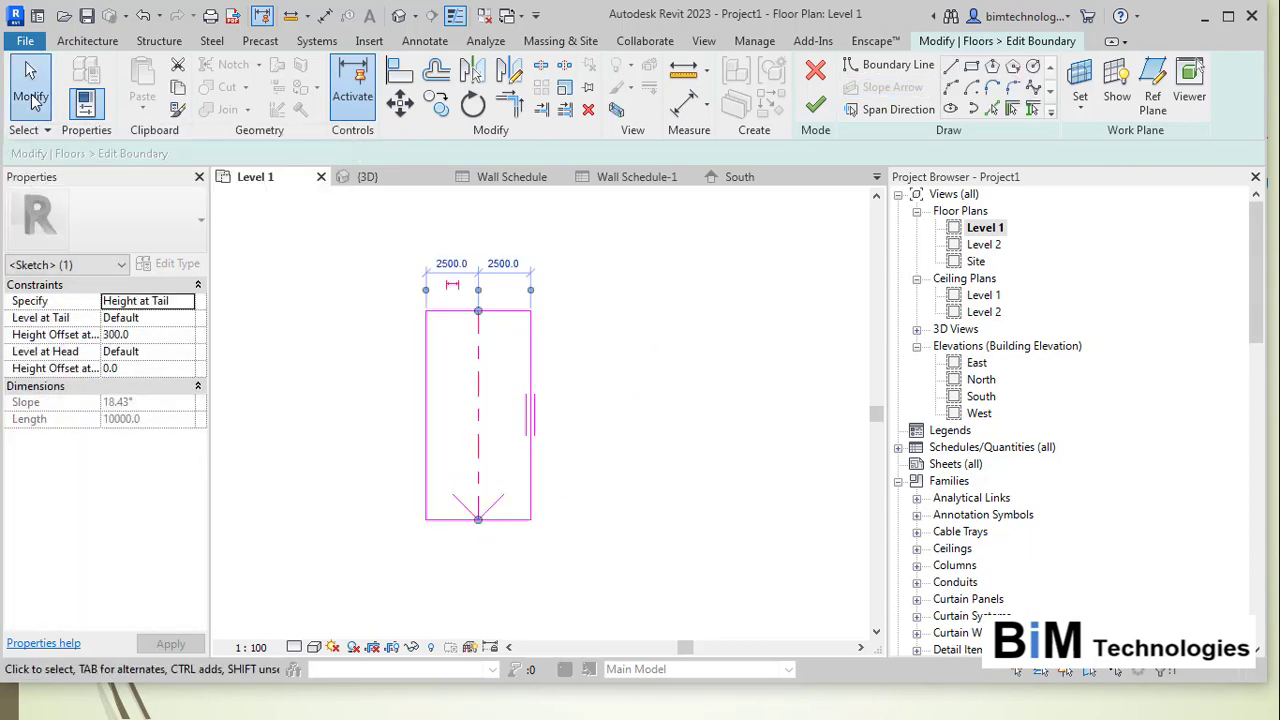
{"action": "left_click", "coordinate": [474, 353]}
{"action": "scroll", "coordinate": [482, 318], "scroll_direction": "up", "scroll_amount": 2}
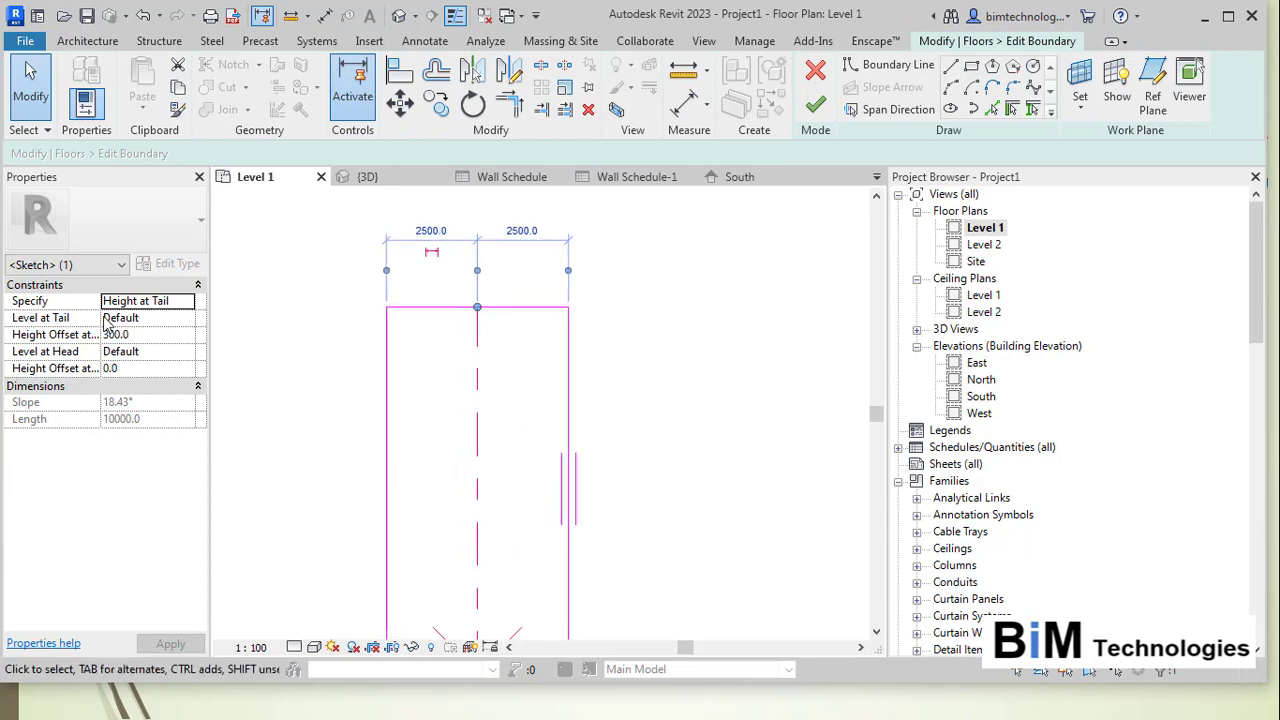
{"action": "left_click", "coordinate": [190, 305]}
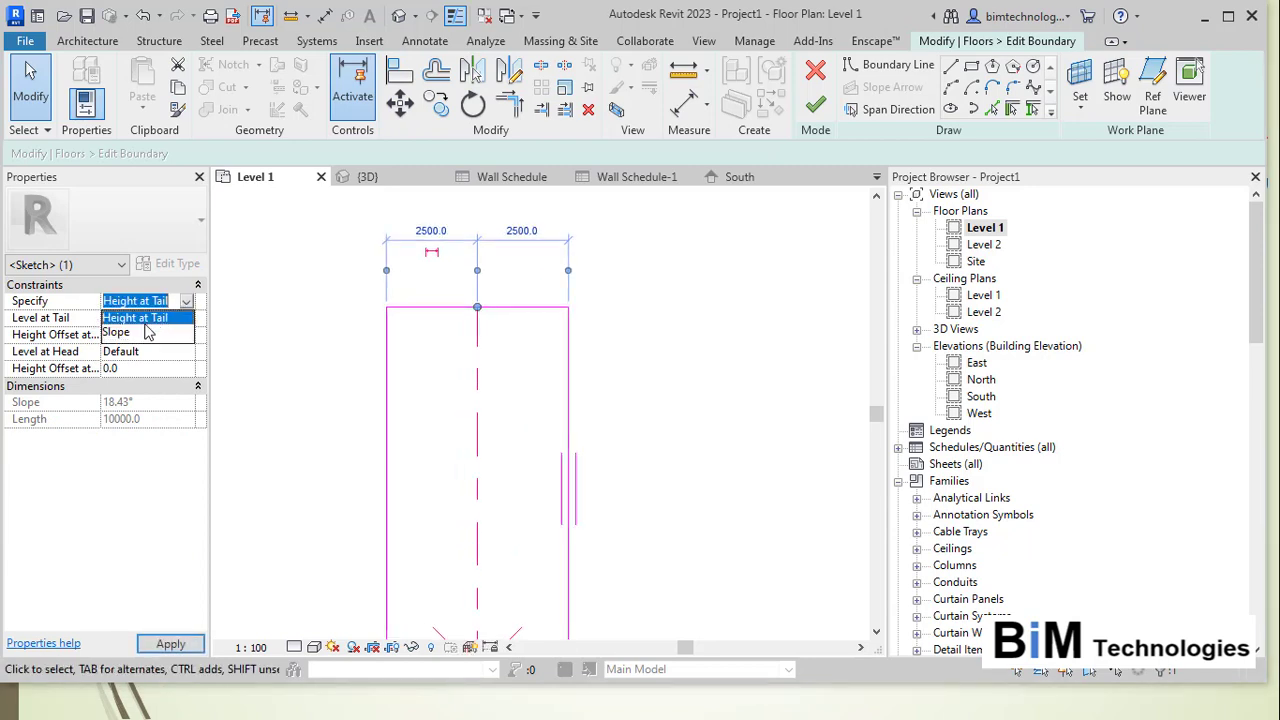
{"action": "left_click", "coordinate": [133, 335]}
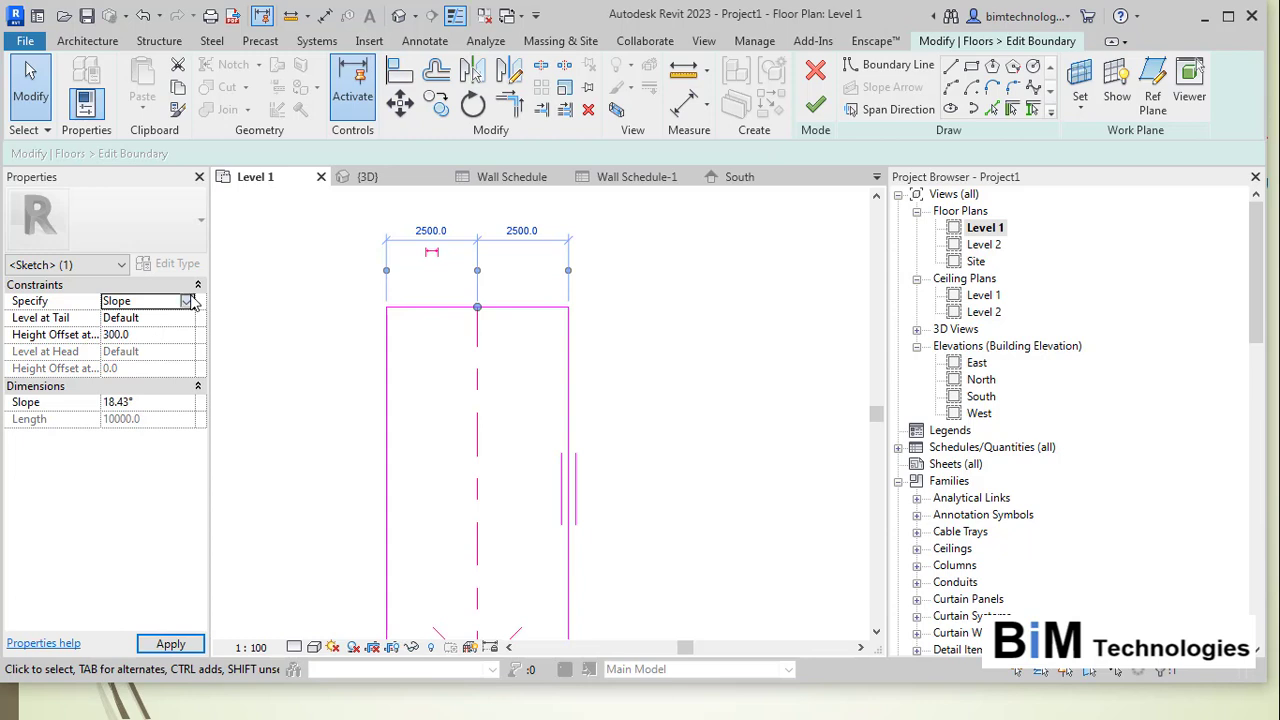
{"action": "left_click", "coordinate": [190, 302]}
{"action": "left_click", "coordinate": [137, 320]}
{"action": "left_click", "coordinate": [185, 318]}
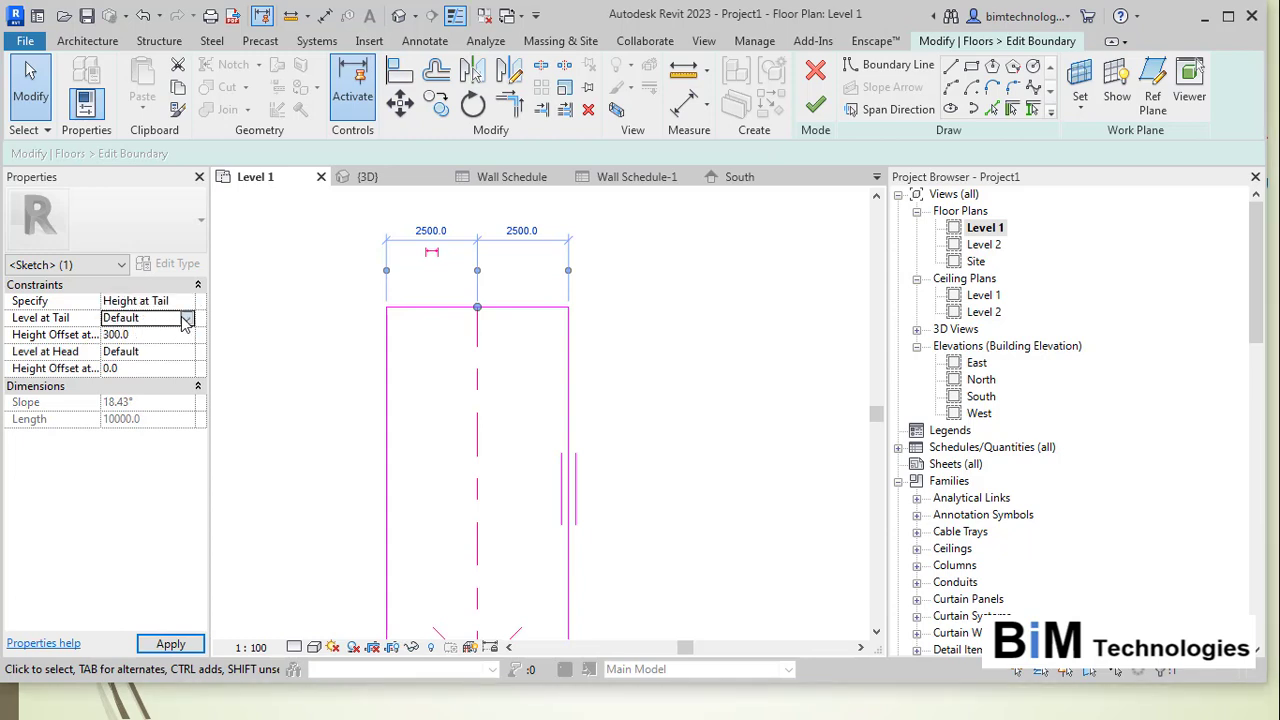
{"action": "left_click", "coordinate": [133, 344]}
{"action": "left_click", "coordinate": [152, 336]}
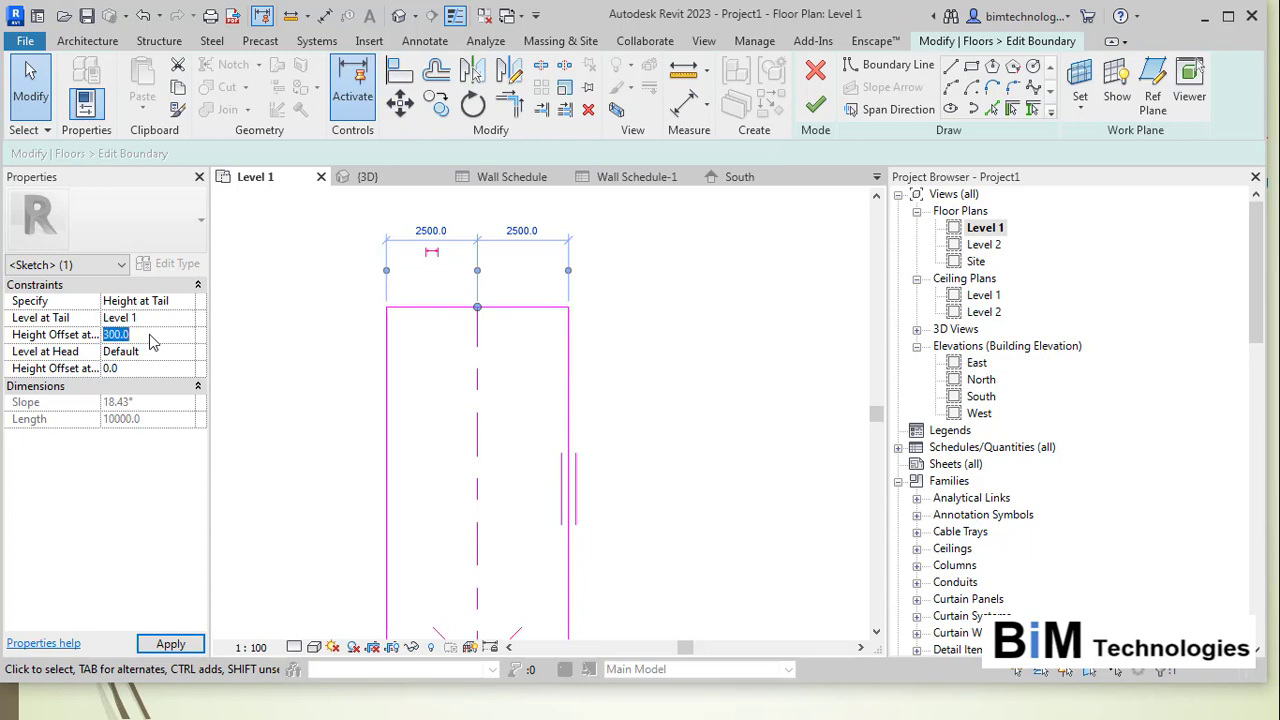
{"action": "left_click", "coordinate": [645, 360]}
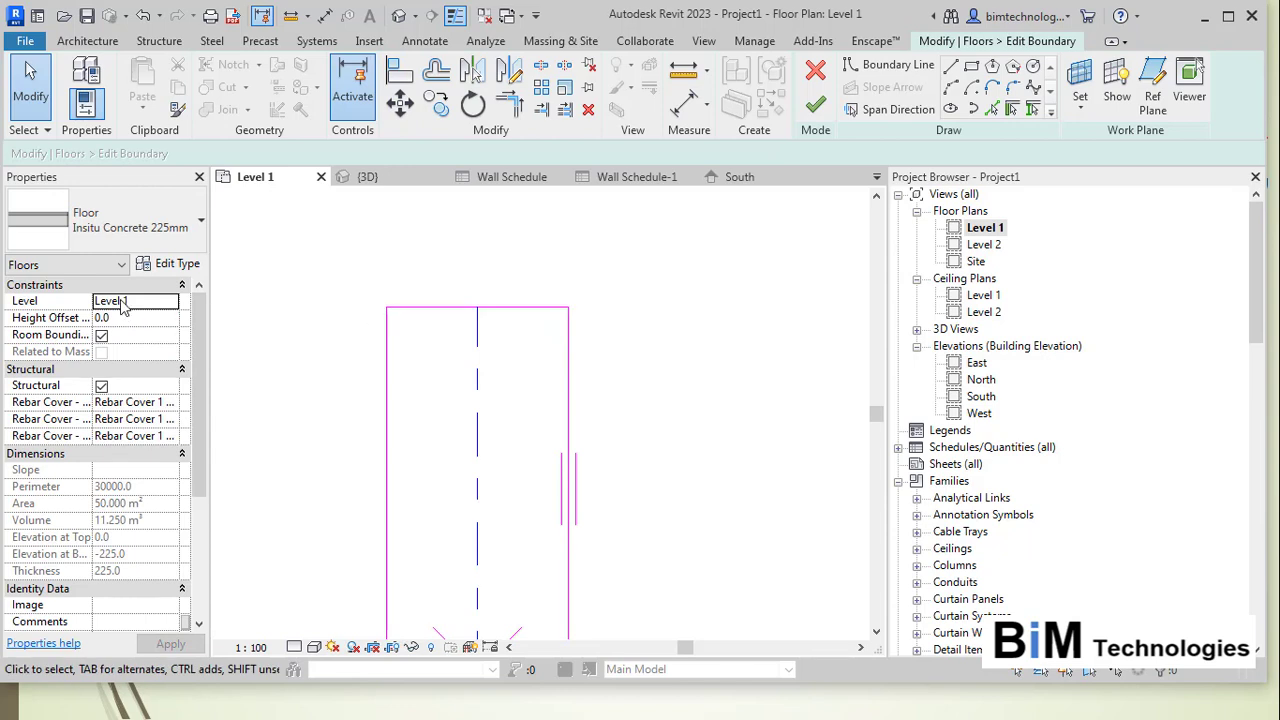
Set the slope arrow head to Level 1 with a -300 offset and finish the boundary.
{"action": "scroll", "coordinate": [514, 300], "scroll_direction": "down", "scroll_amount": 3}
{"action": "middle_click_drag", "start_coordinate": [486, 634], "coordinate": [486, 563]}
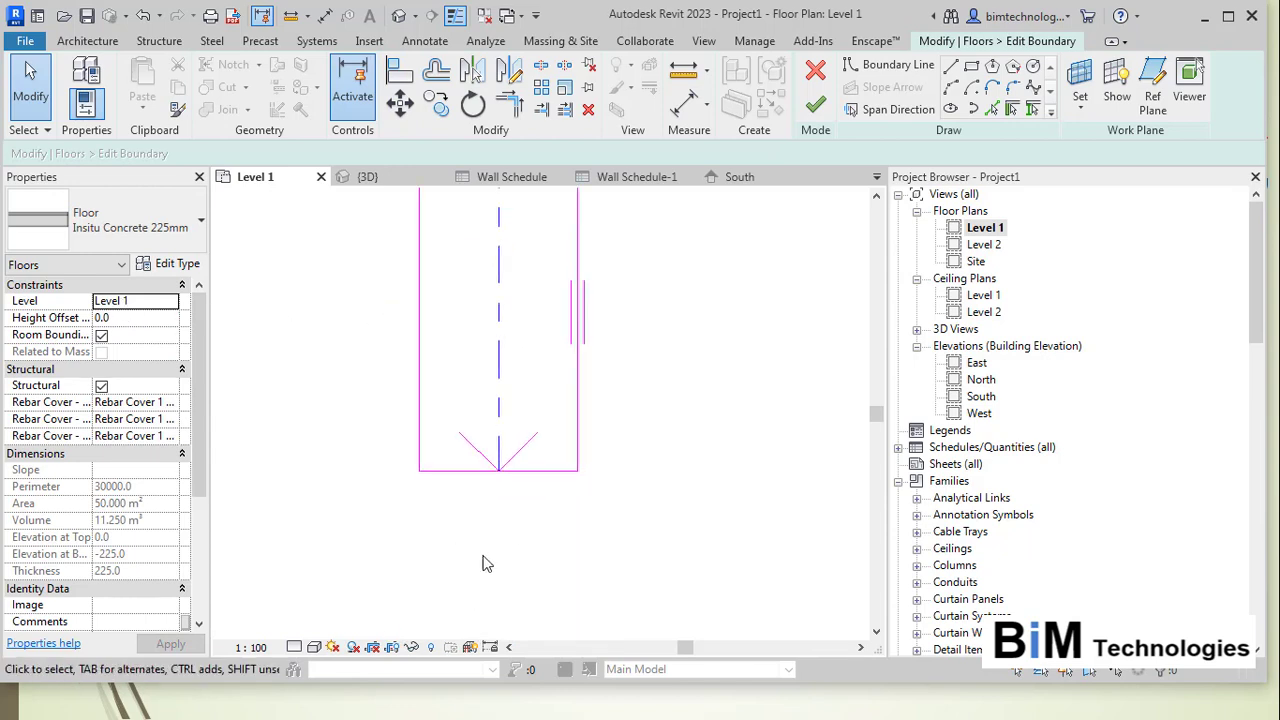
{"action": "left_click", "coordinate": [535, 470]}
{"action": "scroll", "coordinate": [543, 557], "scroll_direction": "down", "scroll_amount": 1}
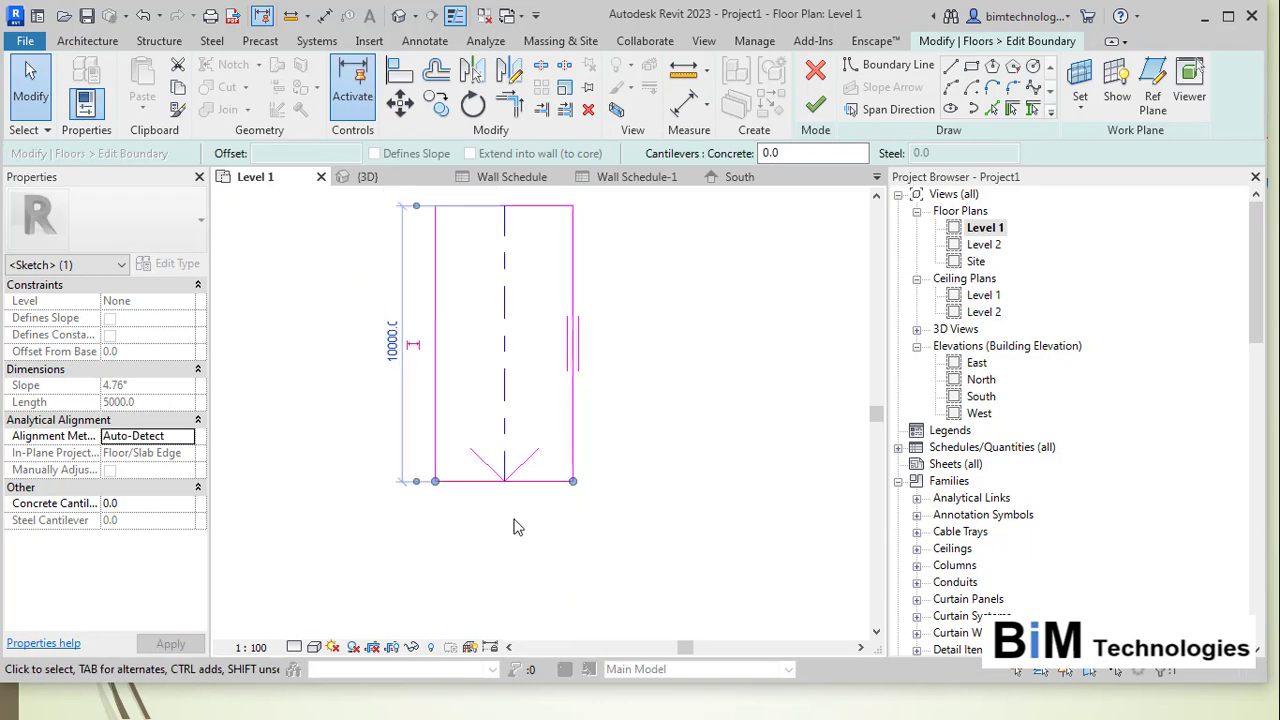
{"action": "left_click", "coordinate": [663, 506]}
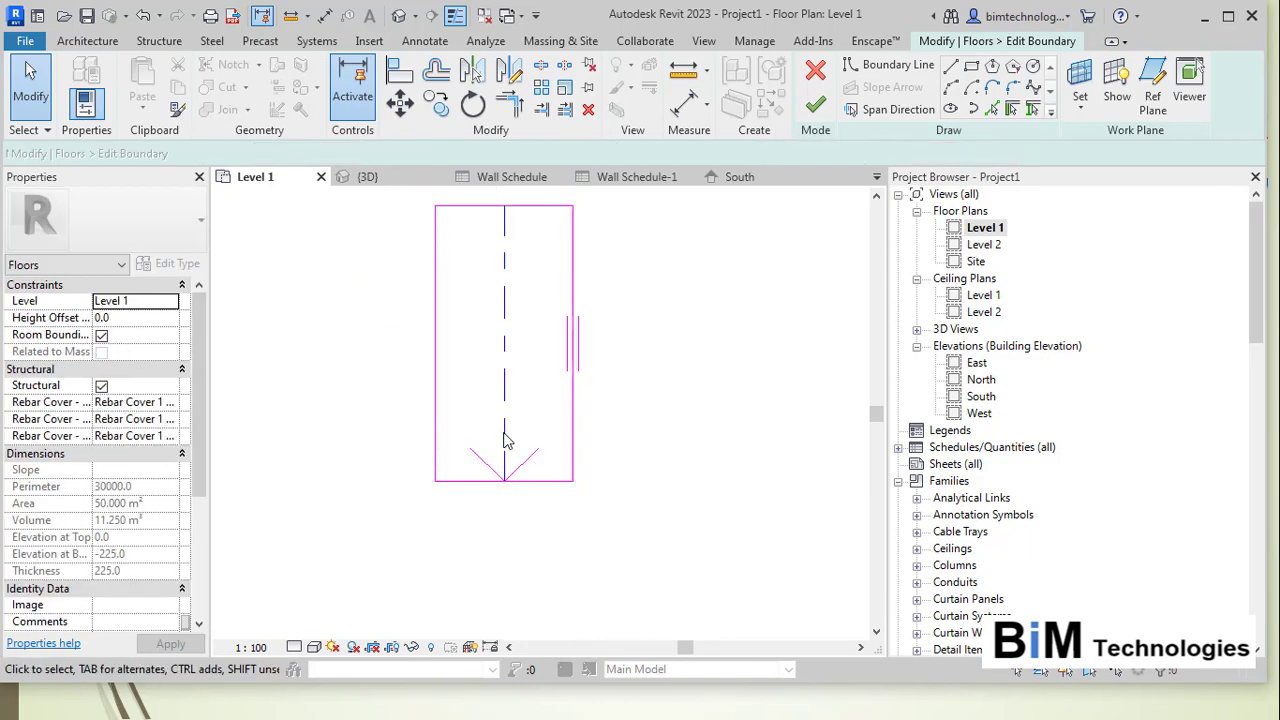
{"action": "left_click", "coordinate": [506, 441]}
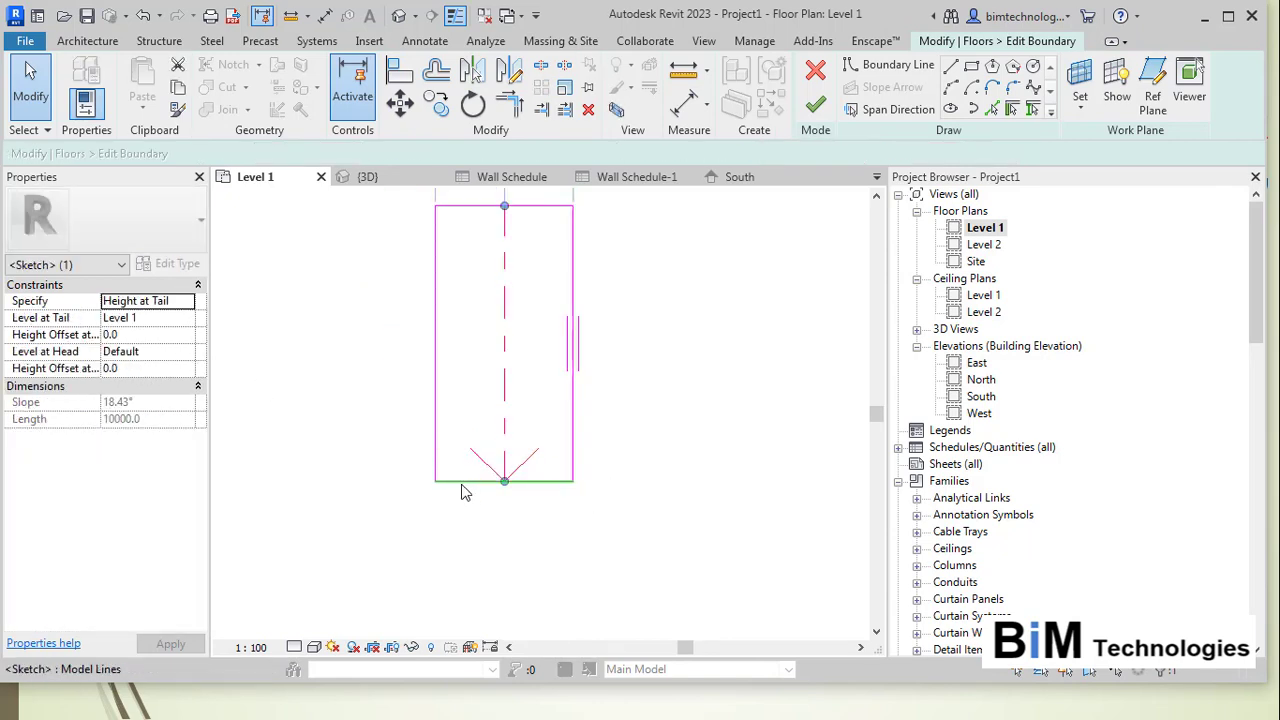
{"action": "left_click", "coordinate": [188, 352]}
{"action": "left_click", "coordinate": [145, 382]}
{"action": "left_click", "coordinate": [155, 368]}
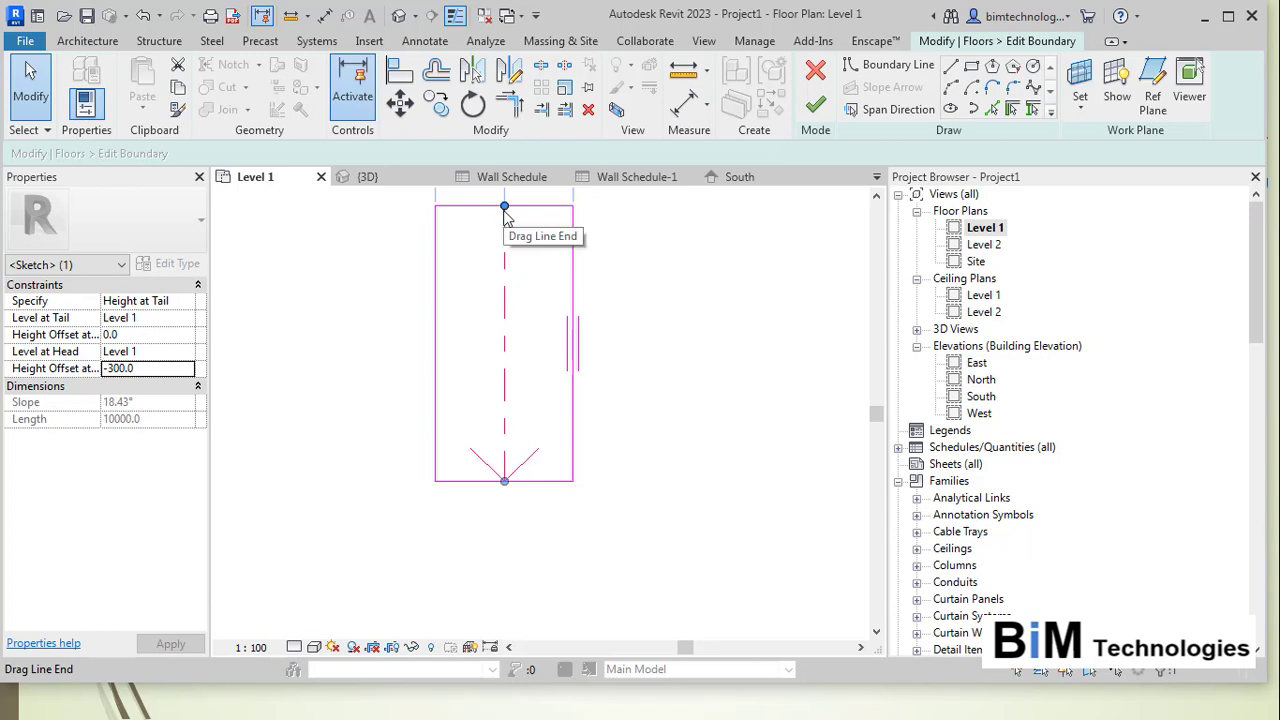
{"action": "left_click", "coordinate": [815, 104]}
Draw a section line across the floor from top to bottom and open Section 1.
{"action": "left_click", "coordinate": [711, 347]}
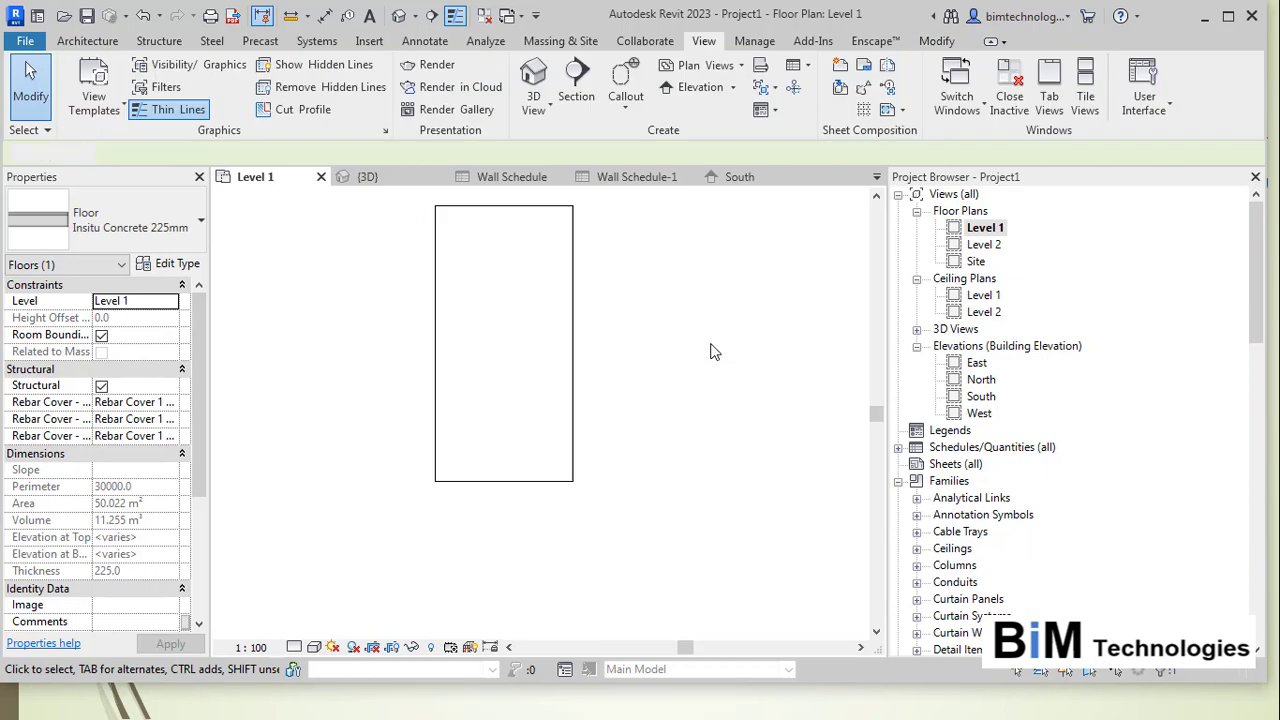
{"action": "scroll", "coordinate": [607, 426], "scroll_direction": "down", "scroll_amount": 2}
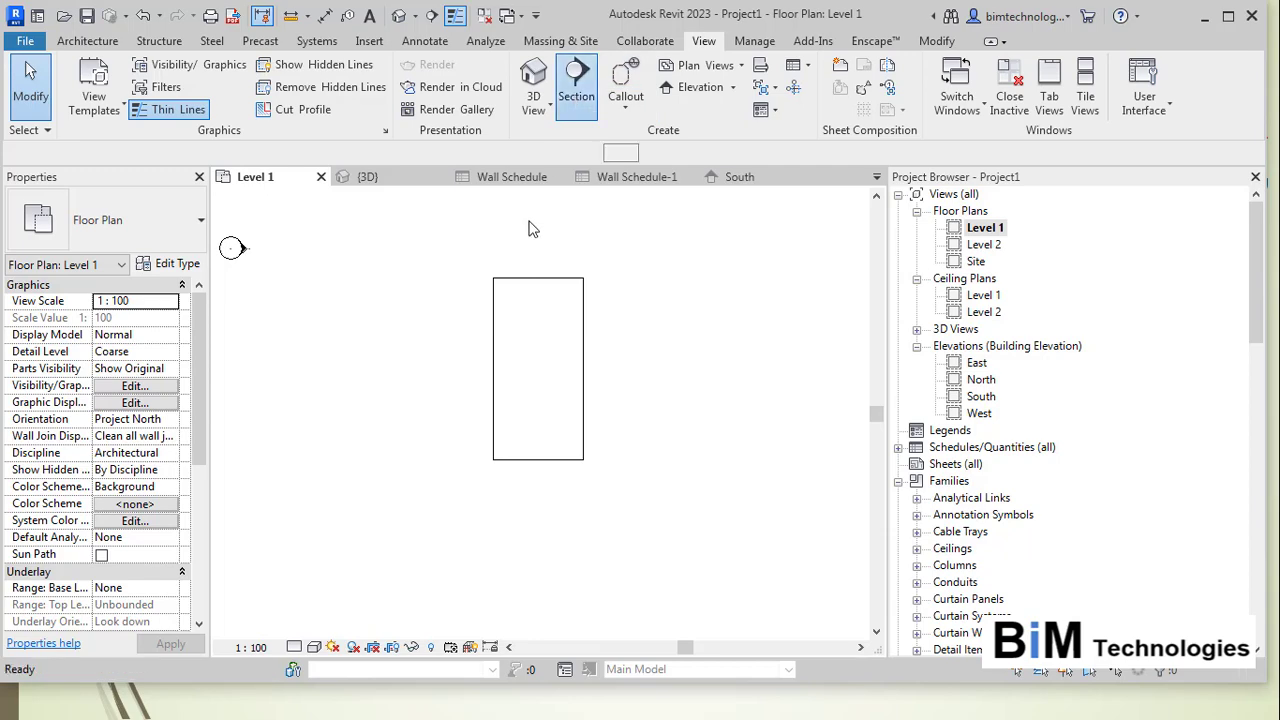
{"action": "left_click", "coordinate": [576, 80]}
{"action": "left_click", "coordinate": [534, 241]}
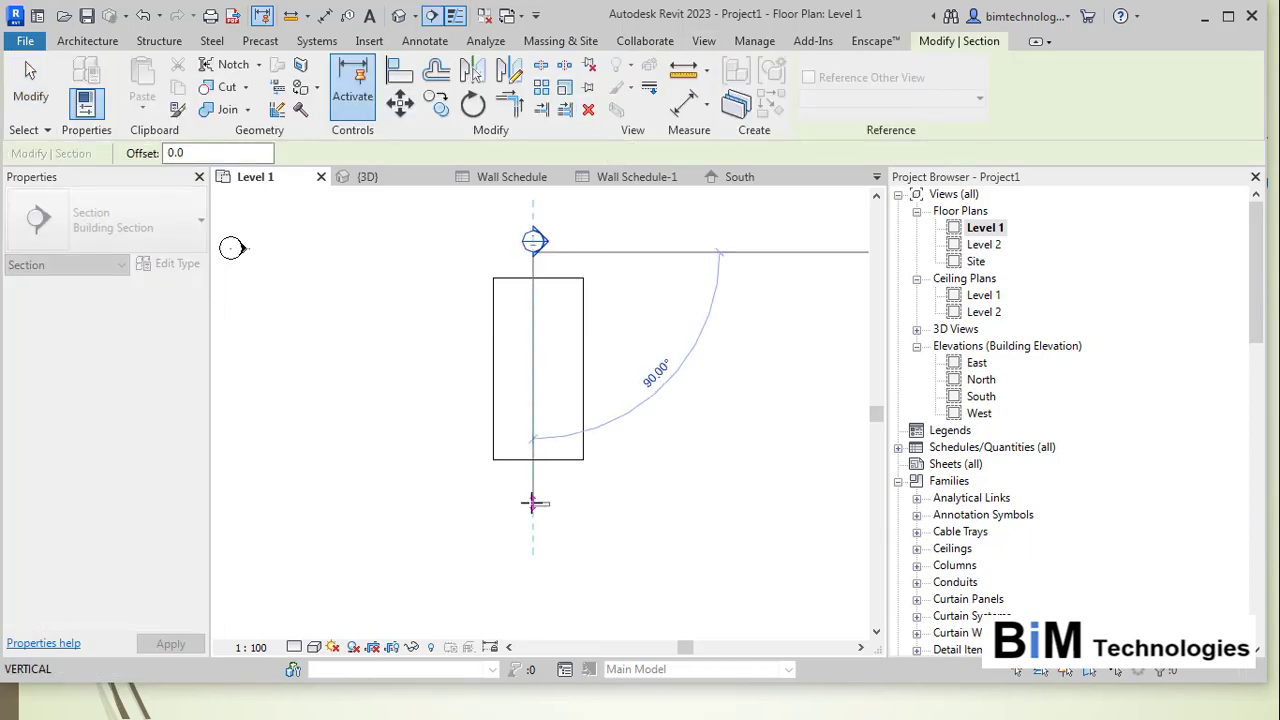
{"action": "left_click", "coordinate": [540, 500]}
{"action": "key", "text": "Escape"}
{"action": "key", "text": "Escape"}
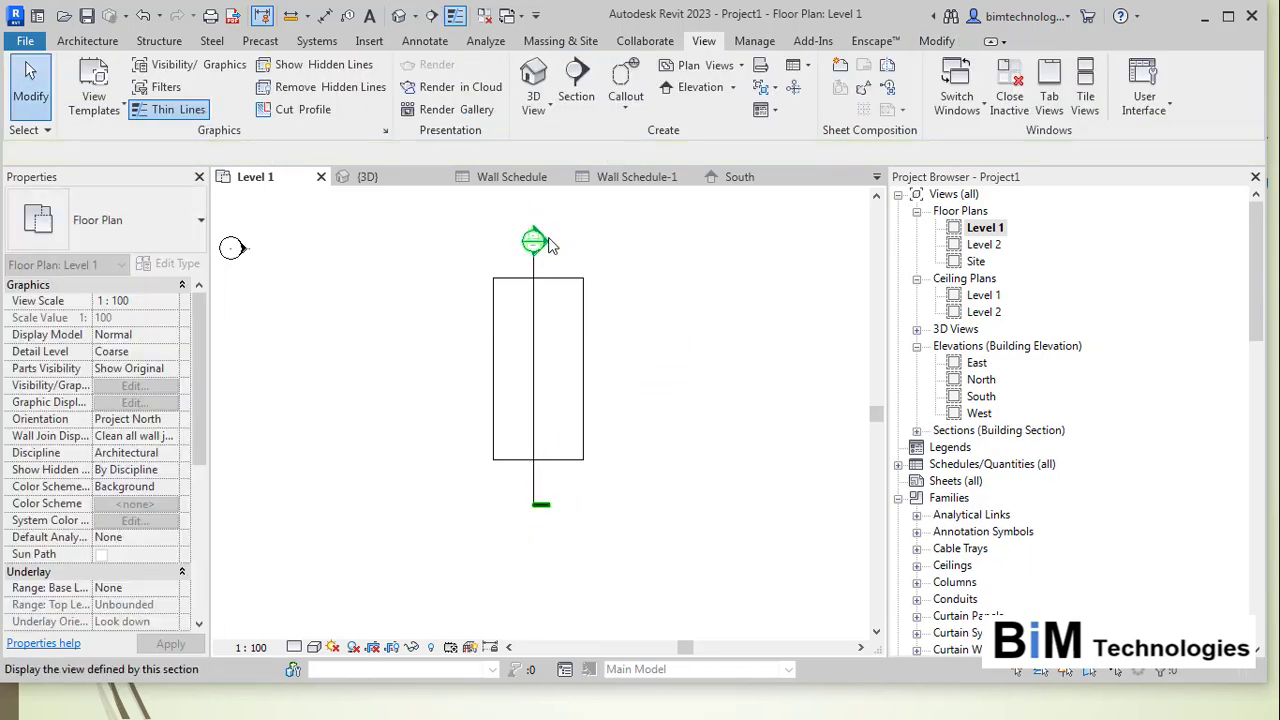
{"action": "double_click", "coordinate": [548, 241]}
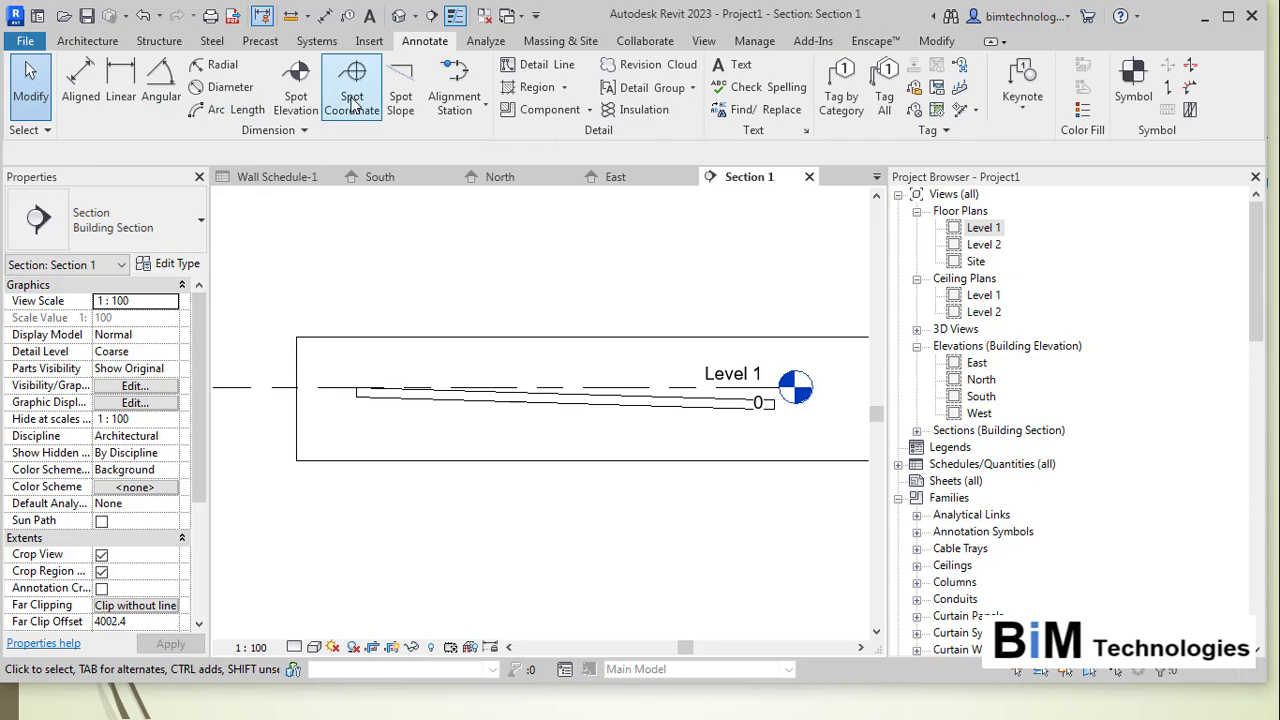
Label the floor's top edge with a 30/1000 spot slope, then return to Level 1.
{"action": "left_click", "coordinate": [400, 105]}
{"action": "left_click", "coordinate": [555, 391]}
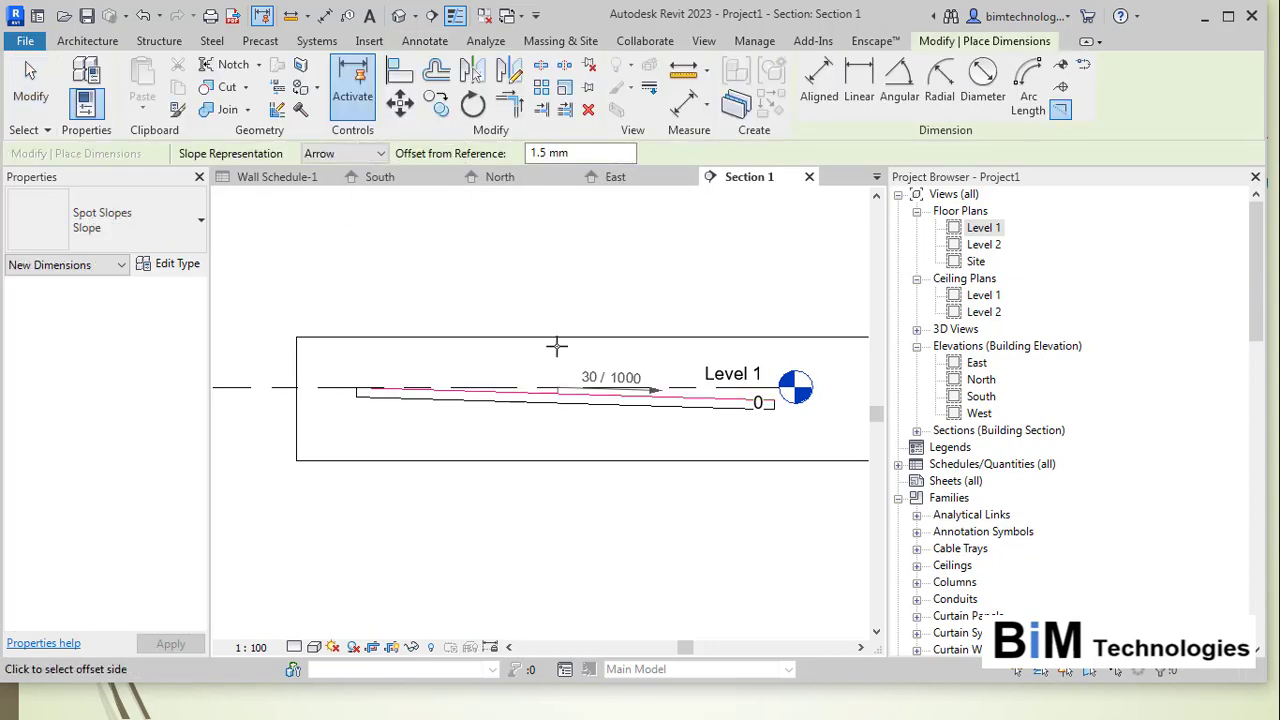
{"action": "scroll", "coordinate": [547, 424], "scroll_direction": "up", "scroll_amount": 2}
{"action": "left_click", "coordinate": [615, 317]}
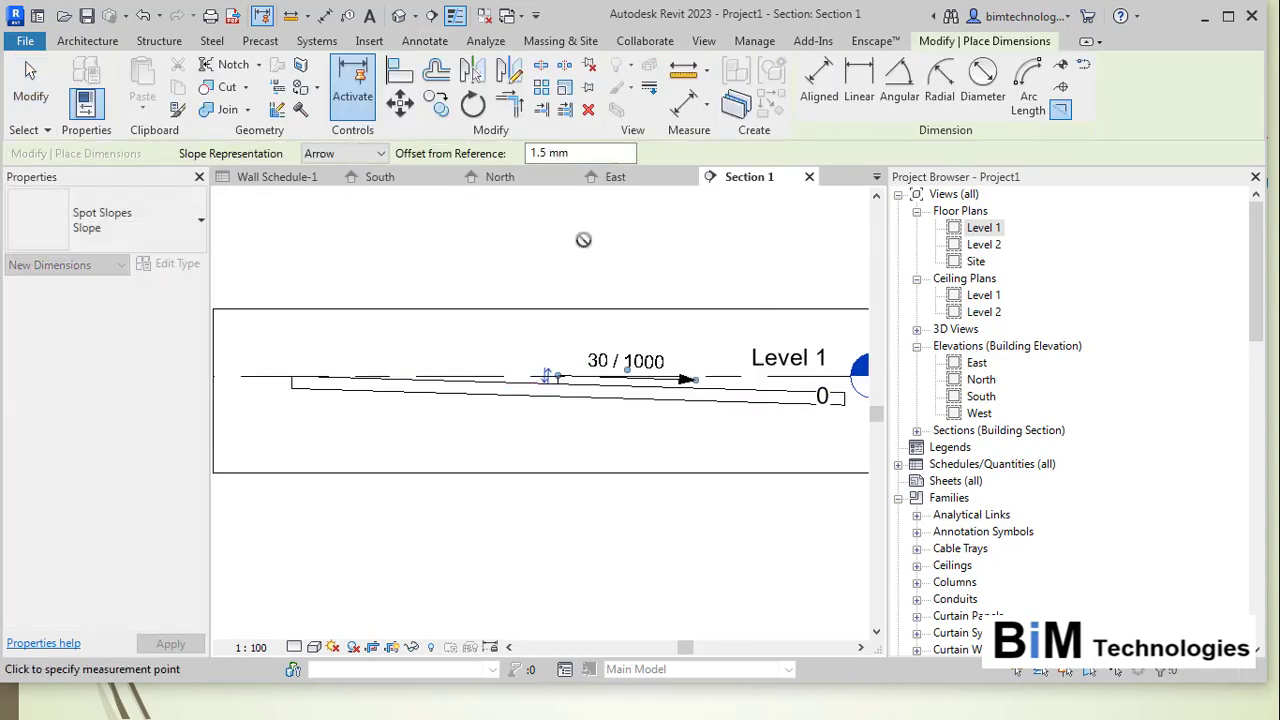
{"action": "left_click", "coordinate": [27, 111]}
{"action": "double_click", "coordinate": [983, 227]}
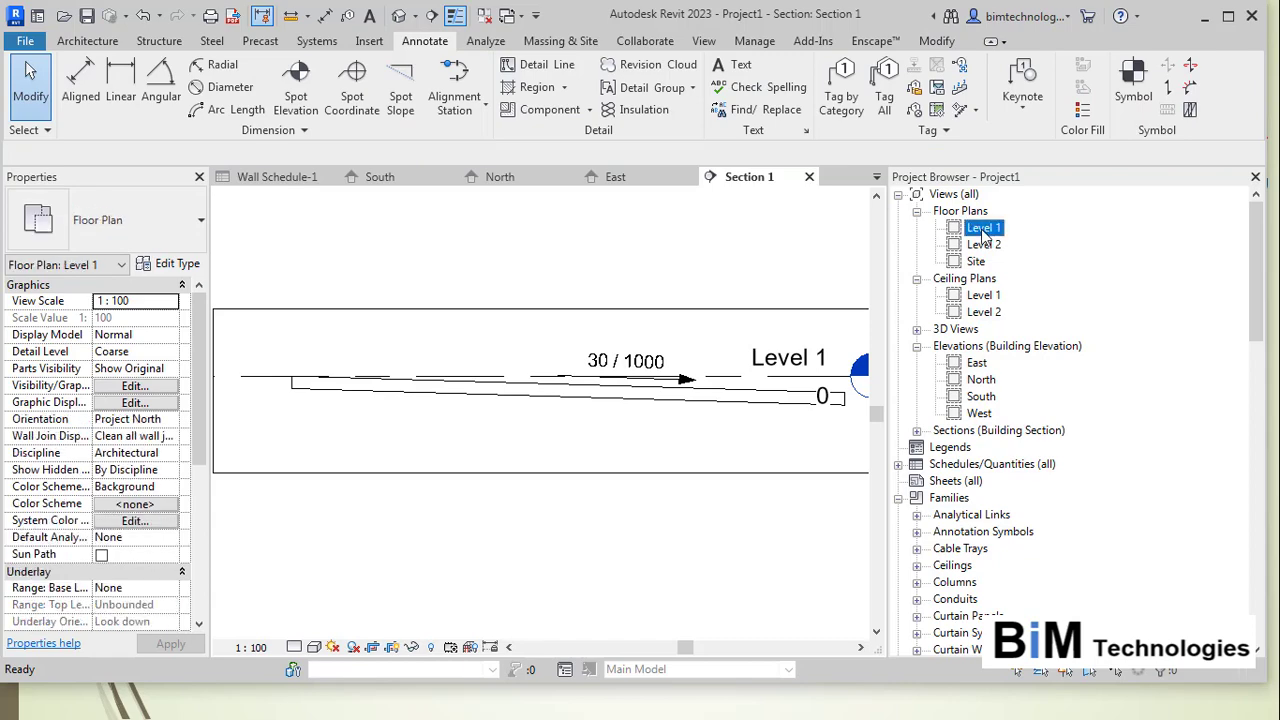
{"action": "scroll", "coordinate": [630, 318], "scroll_direction": "up", "scroll_amount": 3}
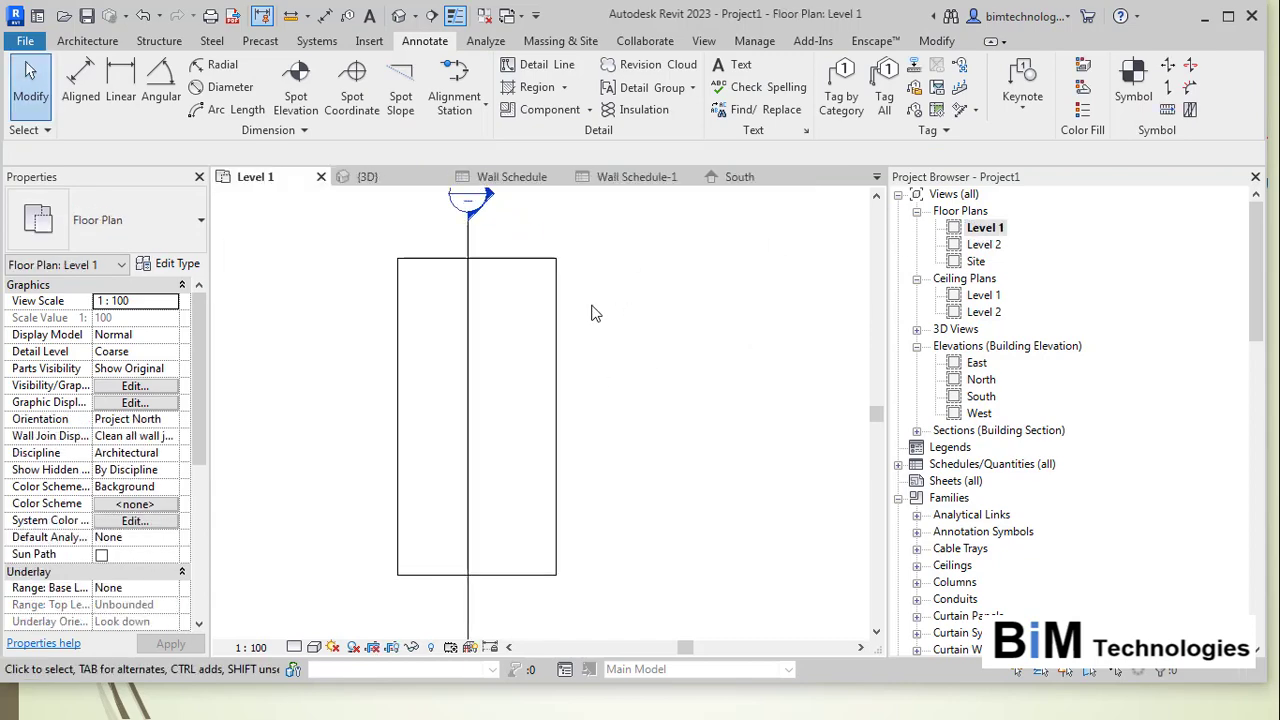
Delete Section 1 from the Level 1 plan.
{"action": "left_click", "coordinate": [466, 294]}
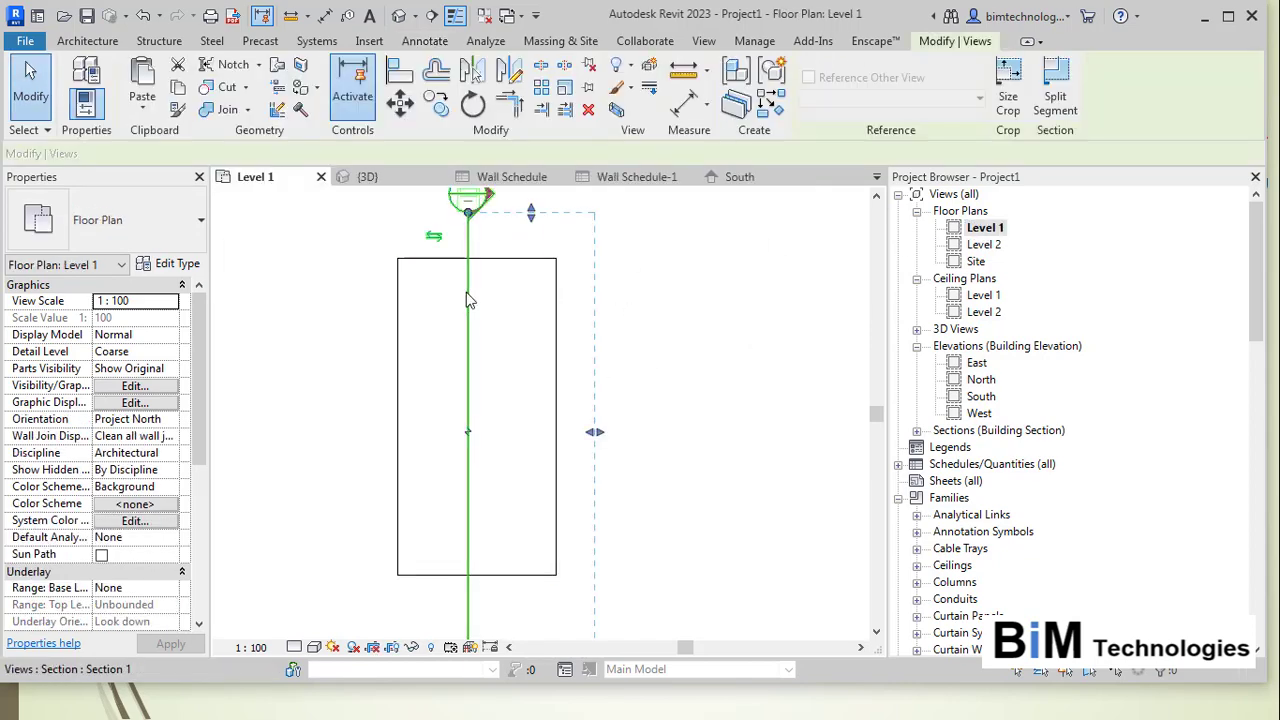
{"action": "key", "text": "Delete"}
{"action": "left_click", "coordinate": [690, 410]}
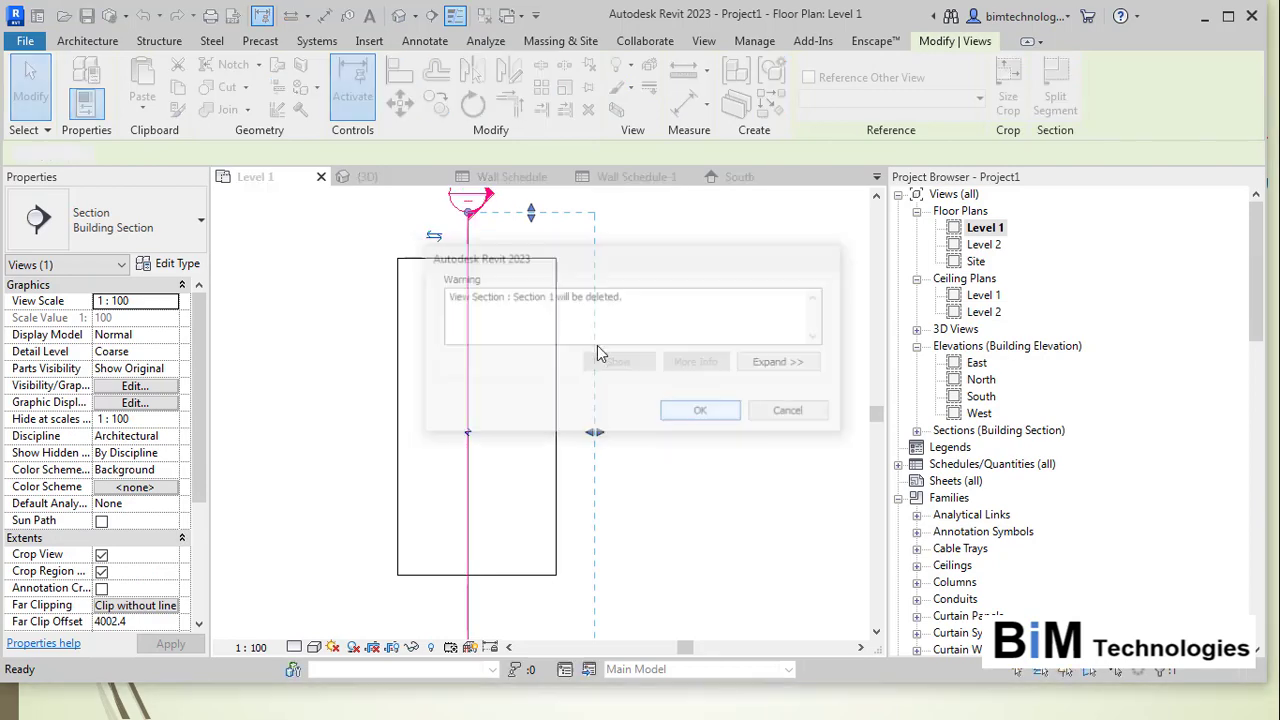
Shorten the floor's slope arrow to 5300 so its head stops mid-floor, and finish.
{"action": "left_click", "coordinate": [520, 260]}
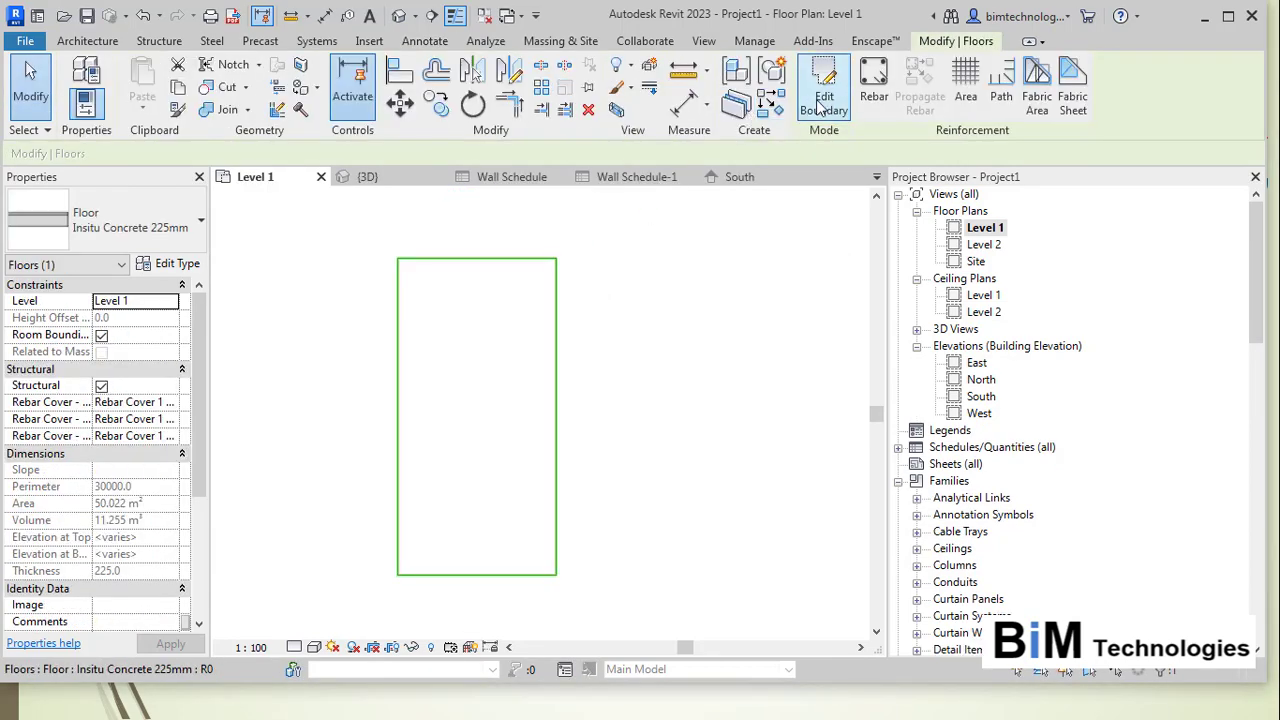
{"action": "left_click", "coordinate": [828, 105]}
{"action": "left_click", "coordinate": [476, 490]}
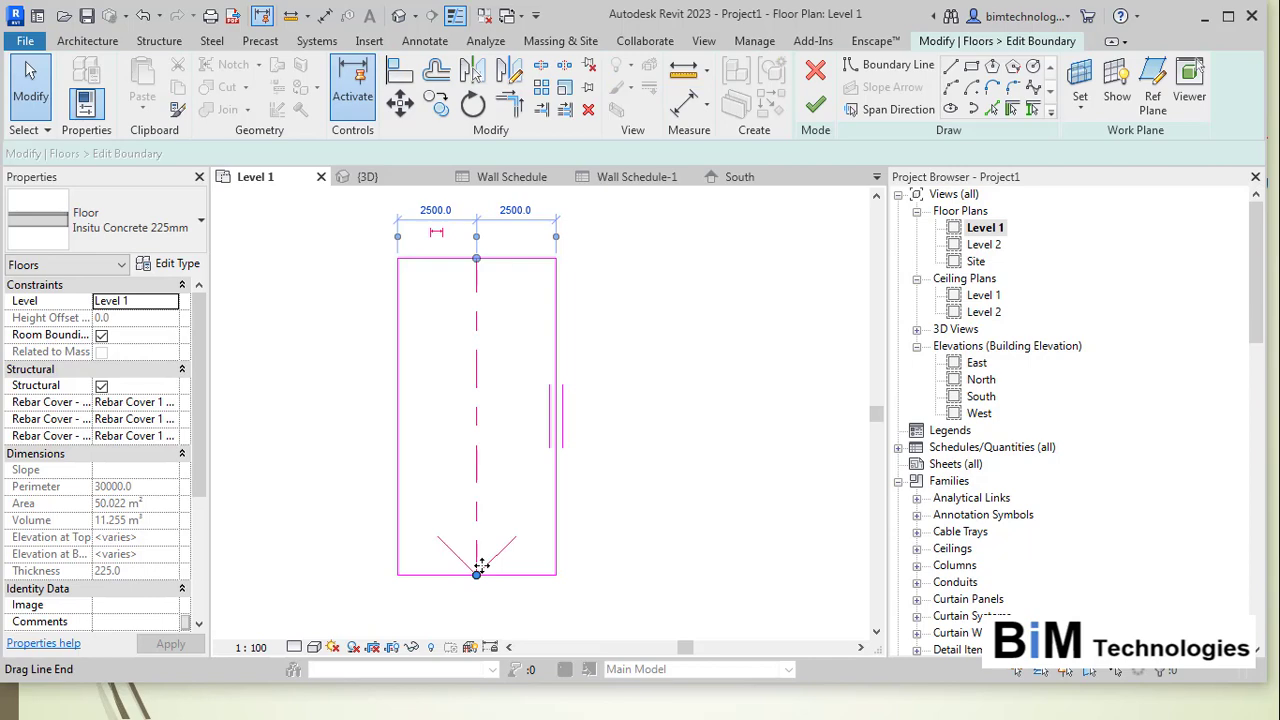
{"action": "left_click_drag", "start_coordinate": [478, 578], "coordinate": [478, 428]}
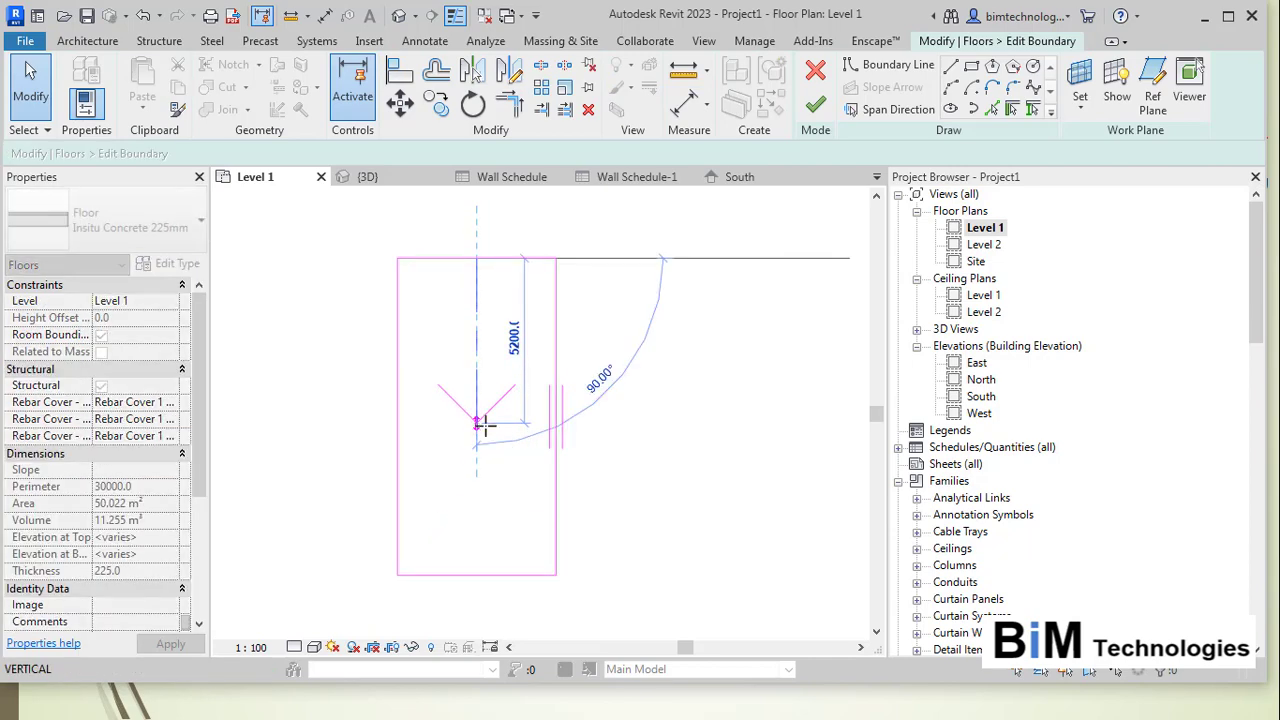
{"action": "left_click", "coordinate": [477, 300]}
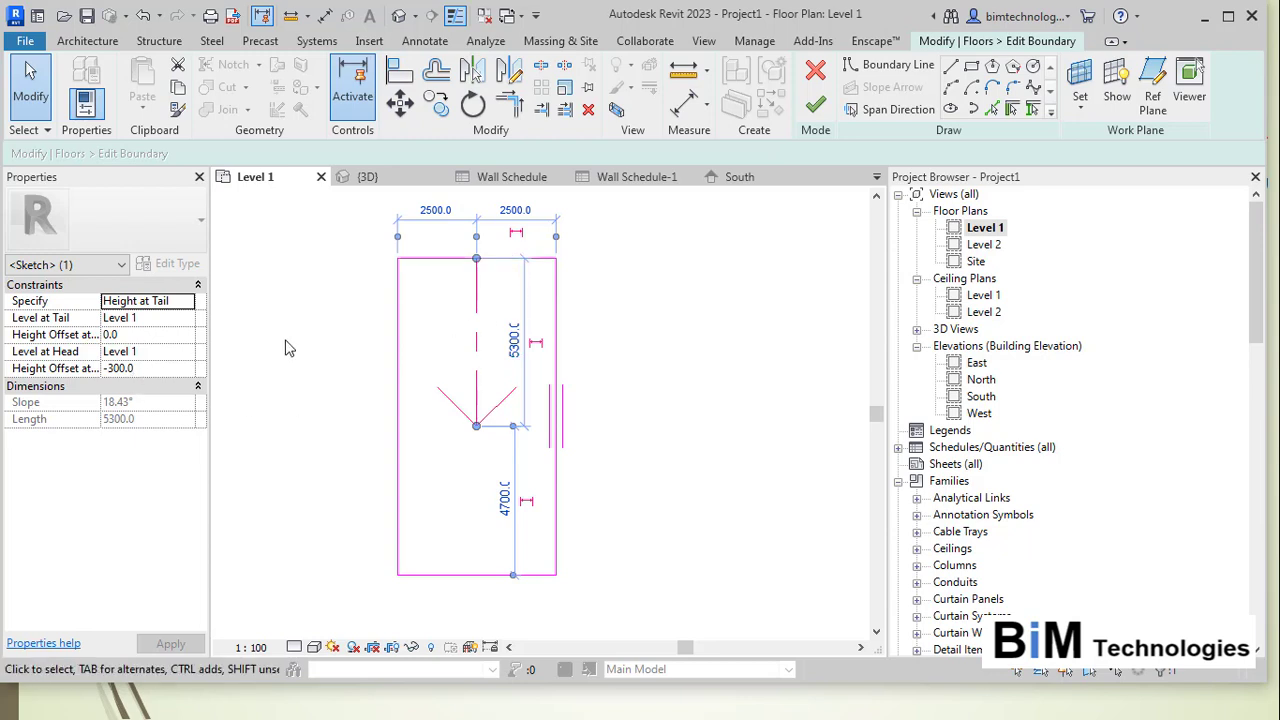
{"action": "left_click", "coordinate": [815, 104]}
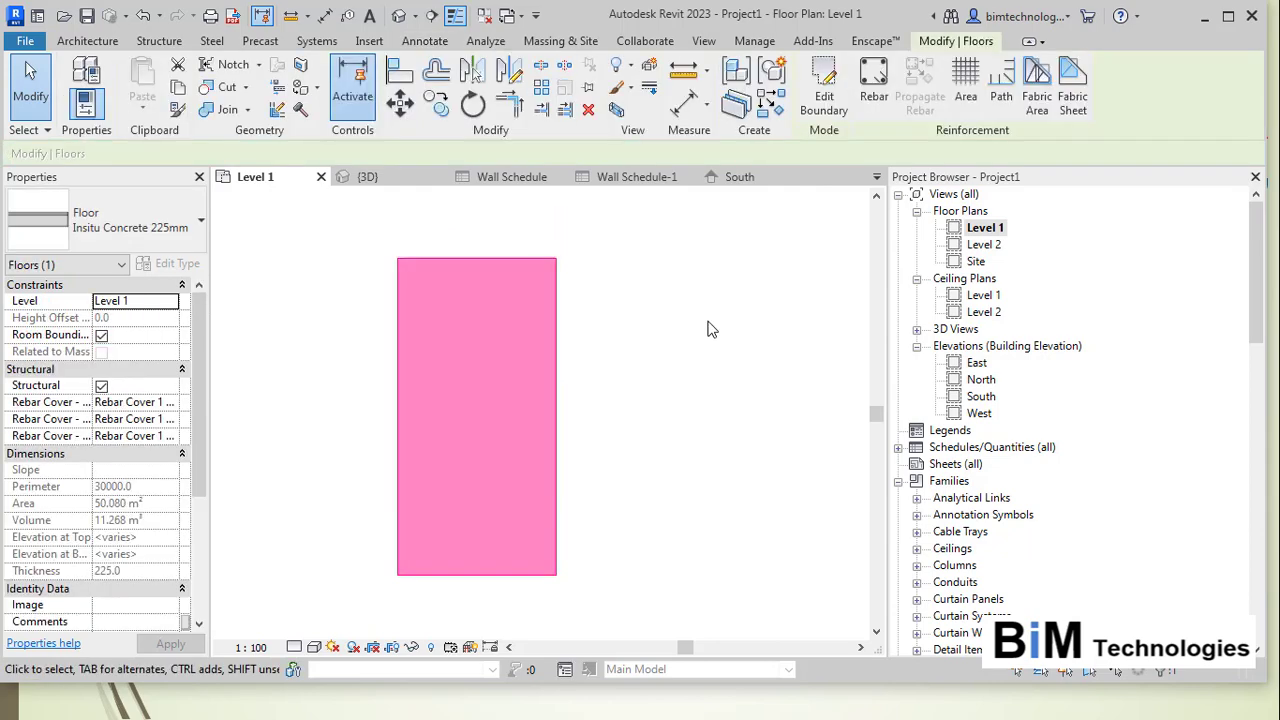
{"action": "left_click", "coordinate": [709, 329]}
{"action": "left_click", "coordinate": [704, 41]}
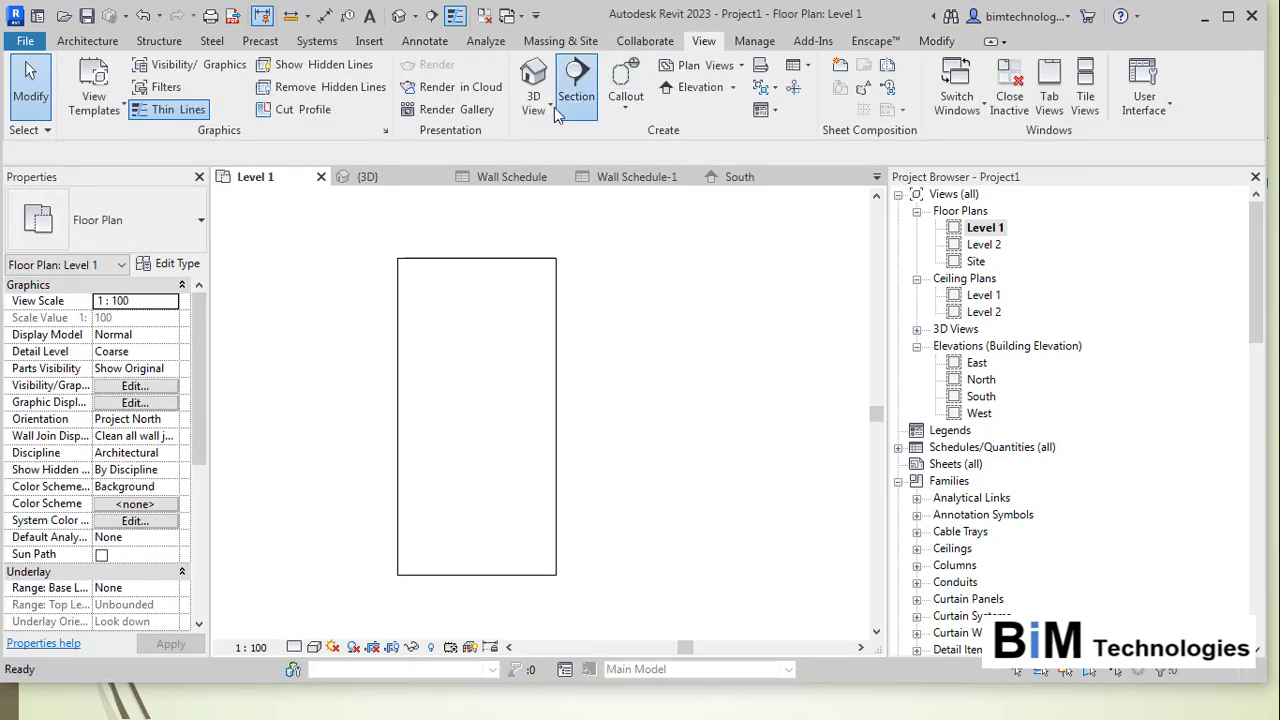
Draw a new section line across the floor and open Section 1.
{"action": "left_click", "coordinate": [576, 90]}
{"action": "left_click", "coordinate": [471, 223]}
{"action": "left_click", "coordinate": [471, 605]}
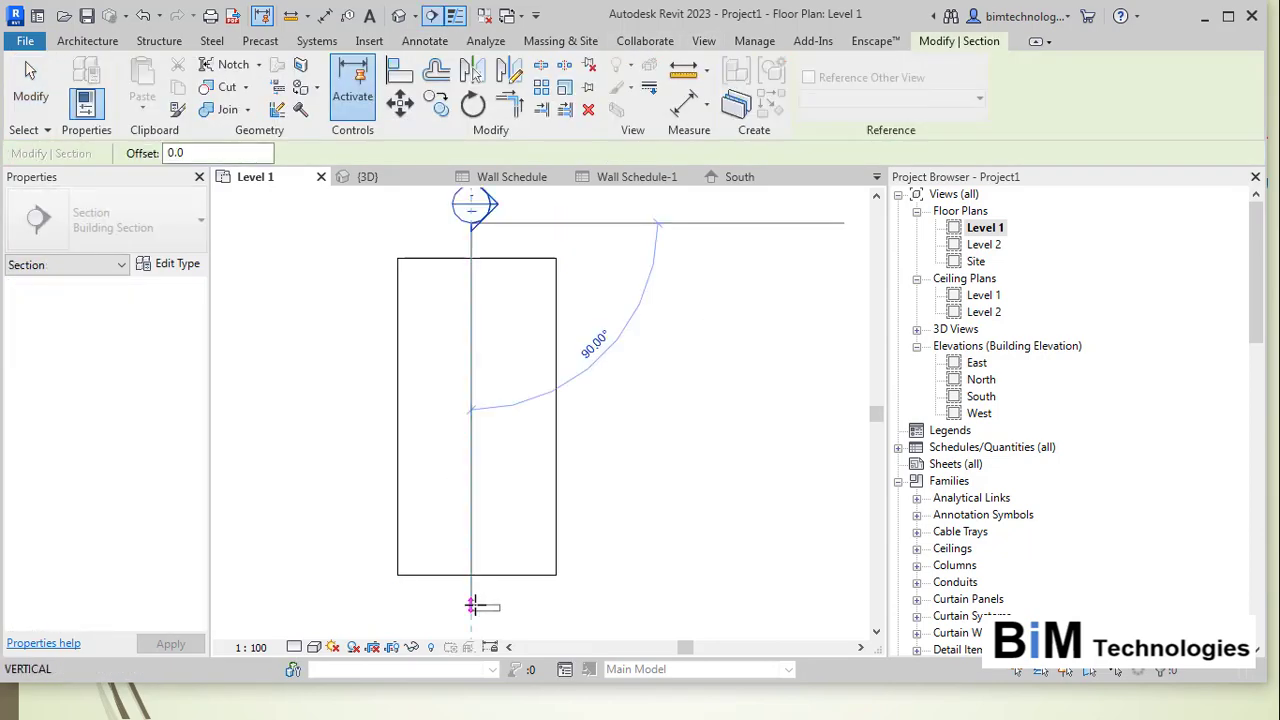
{"action": "key", "text": "Escape"}
{"action": "left_click", "coordinate": [658, 280]}
{"action": "double_click", "coordinate": [472, 207]}
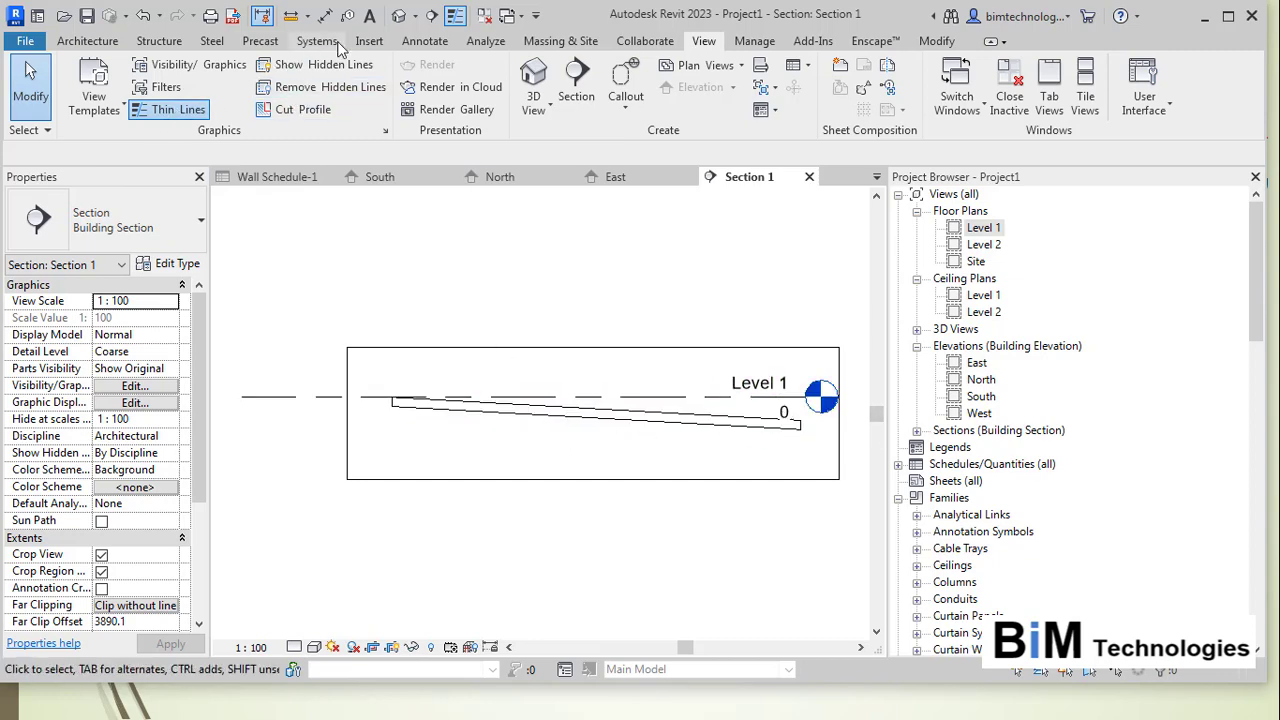
Label the floor's top edge with a 57/1000 spot slope, then return to Level 1.
{"action": "left_click", "coordinate": [416, 41]}
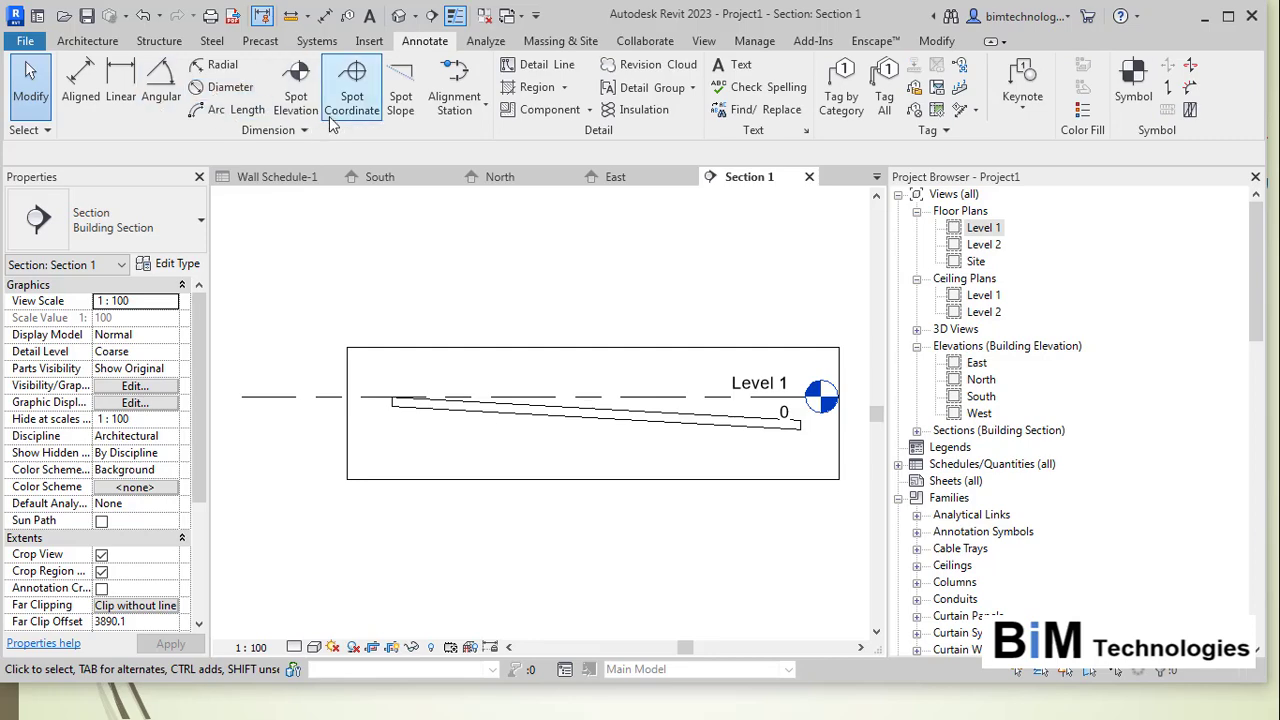
{"action": "left_click", "coordinate": [400, 90]}
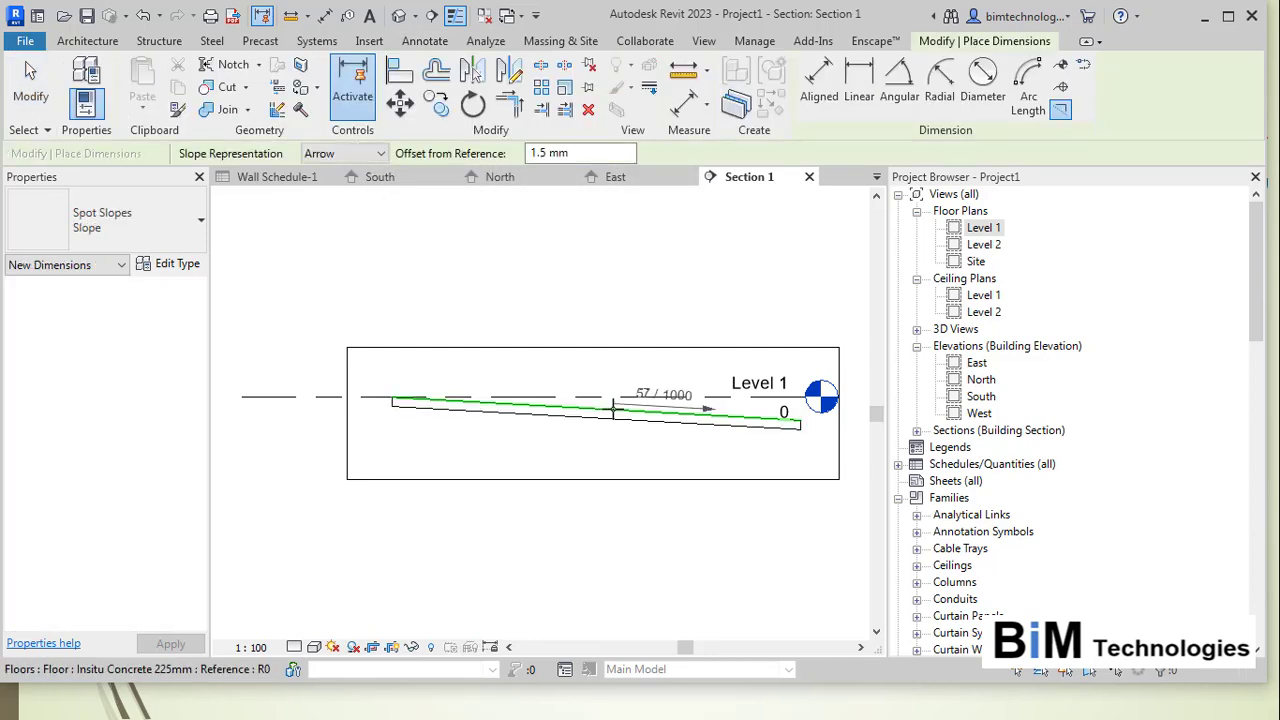
{"action": "left_click", "coordinate": [614, 418]}
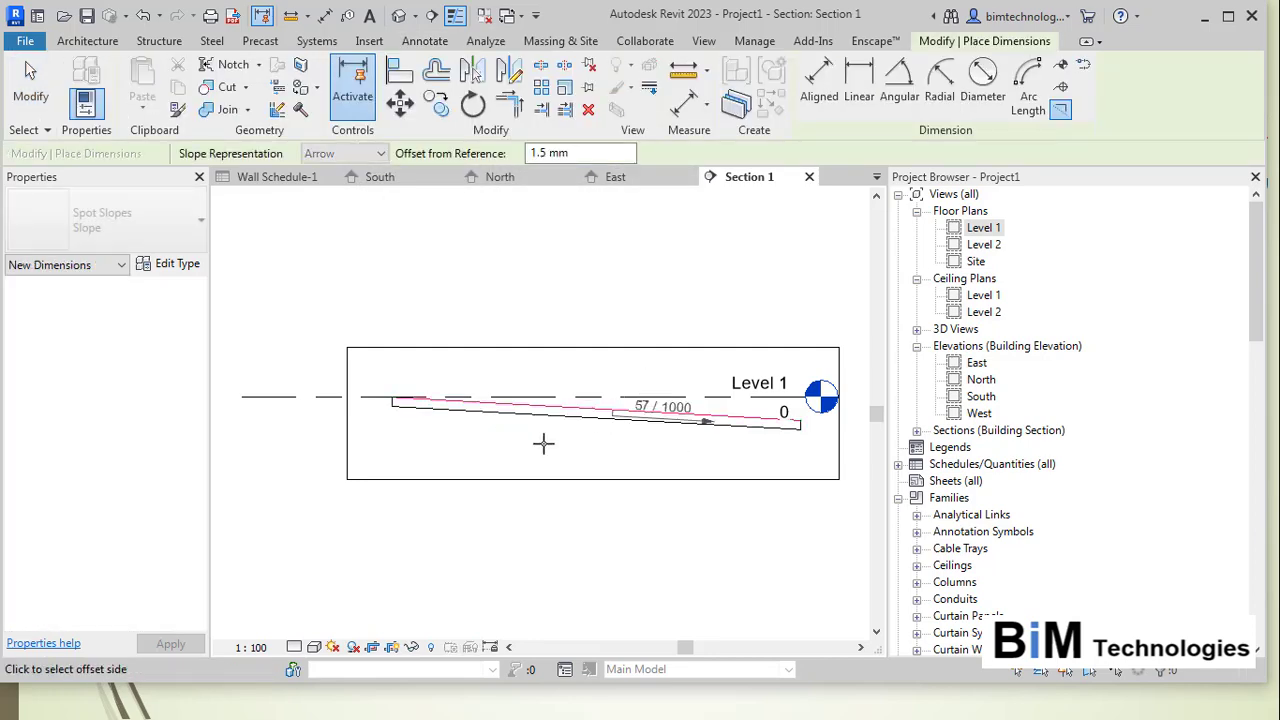
{"action": "left_click", "coordinate": [667, 328]}
{"action": "key", "text": "Escape"}
{"action": "key", "text": "Escape"}
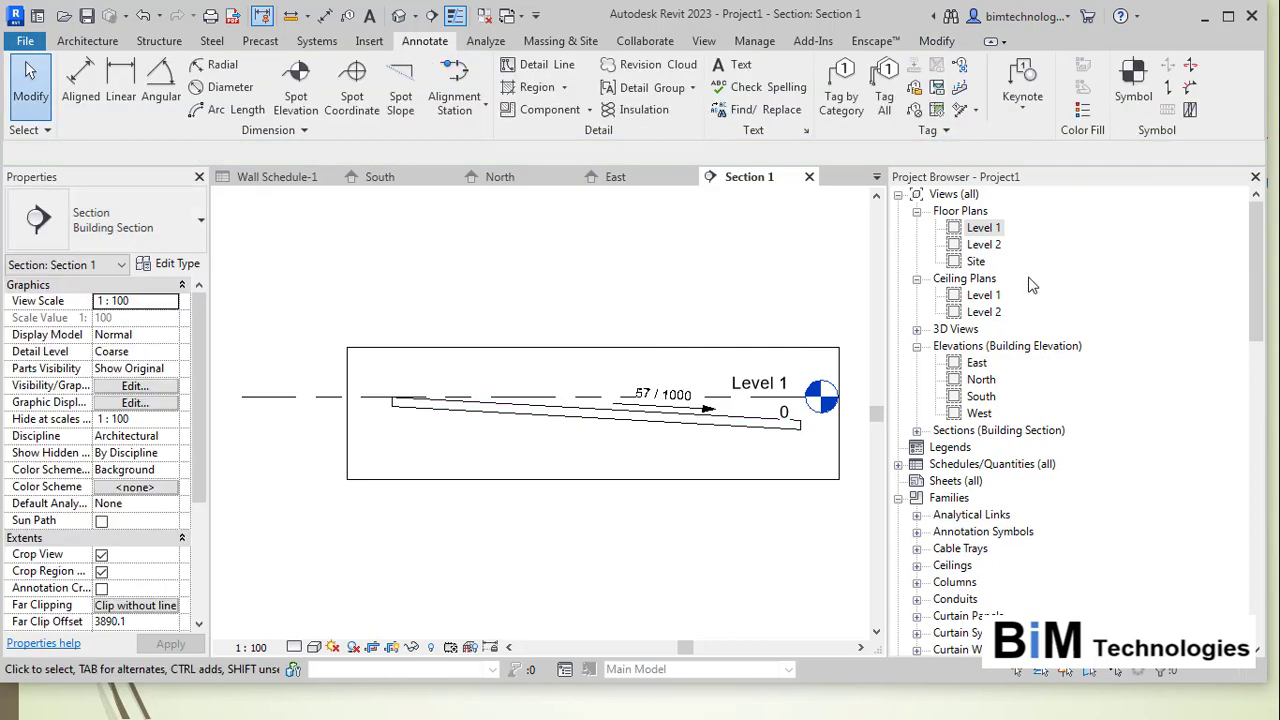
{"action": "double_click", "coordinate": [985, 228]}
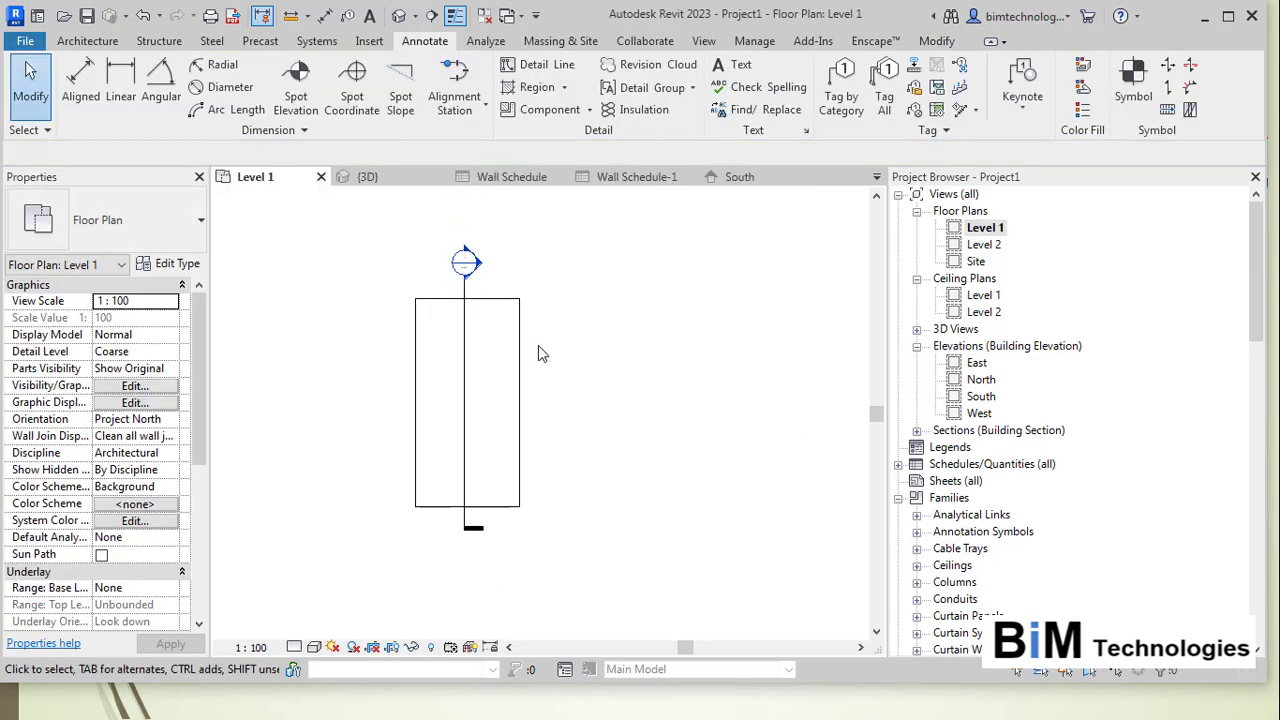
Delete the slope arrow from the floor's boundary sketch so the slab is flat.
{"action": "left_click", "coordinate": [521, 352]}
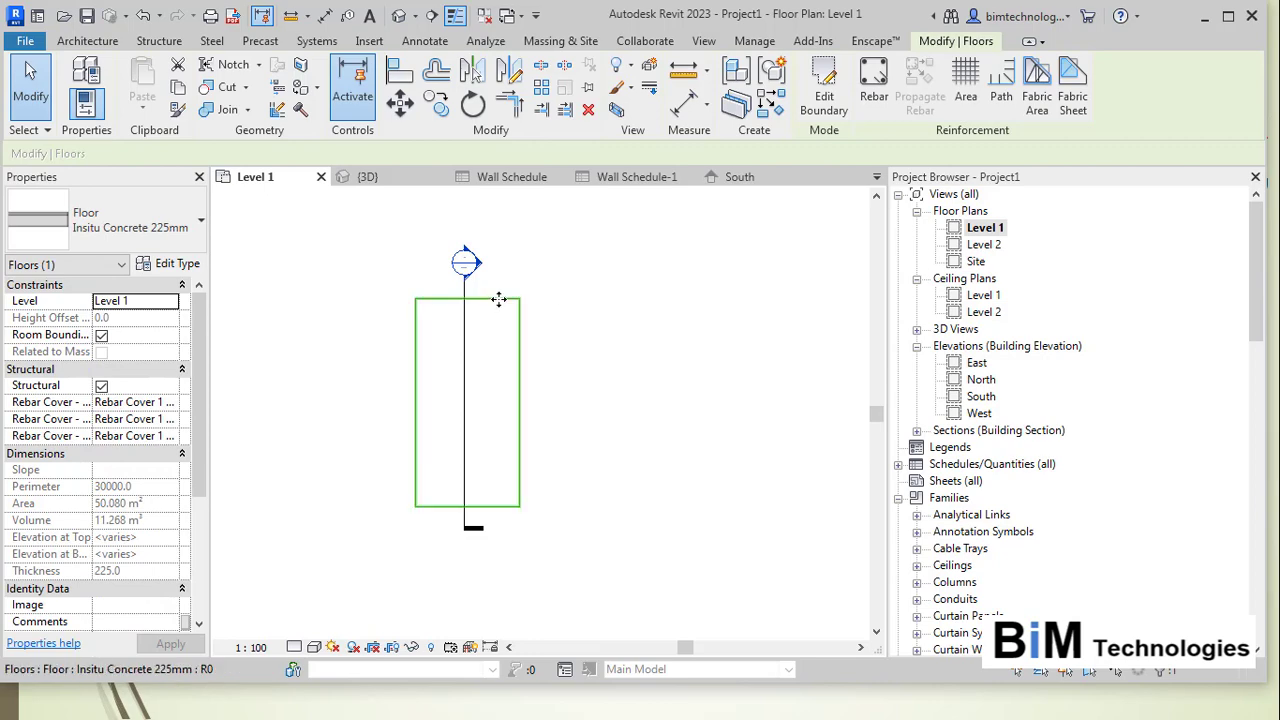
{"action": "left_click", "coordinate": [843, 92]}
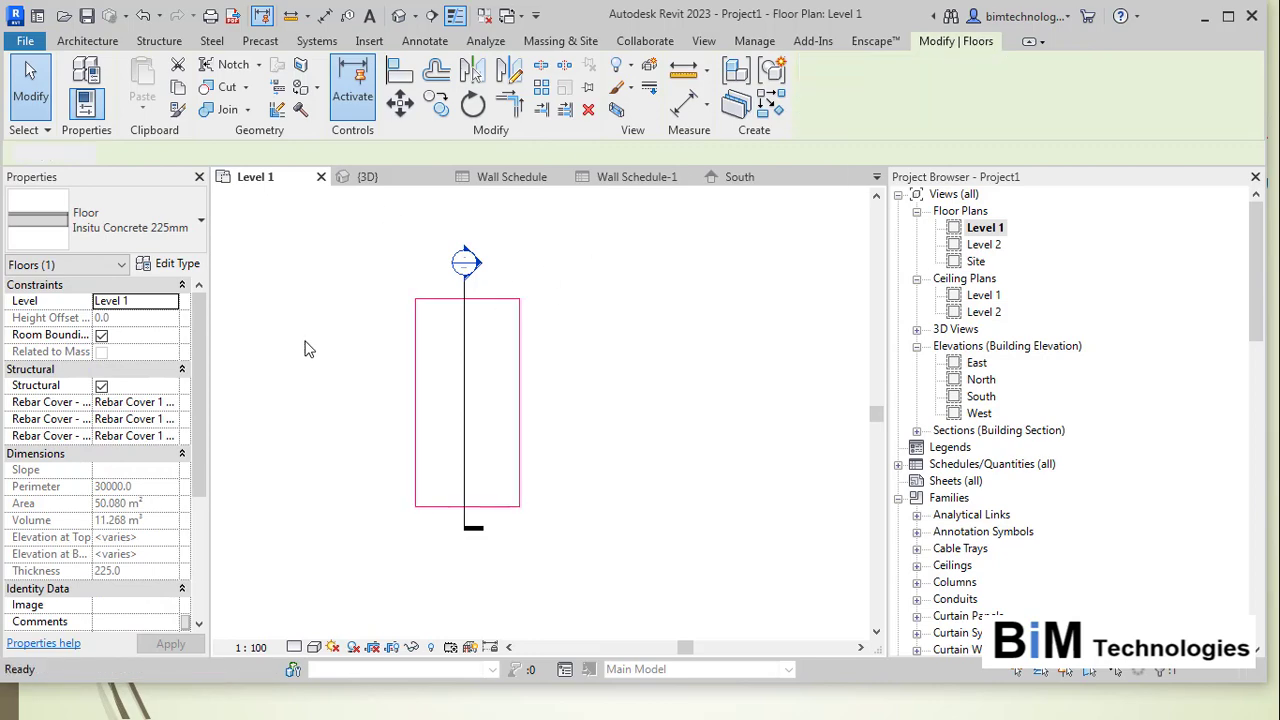
{"action": "left_click", "coordinate": [467, 350]}
{"action": "key", "text": "Delete"}
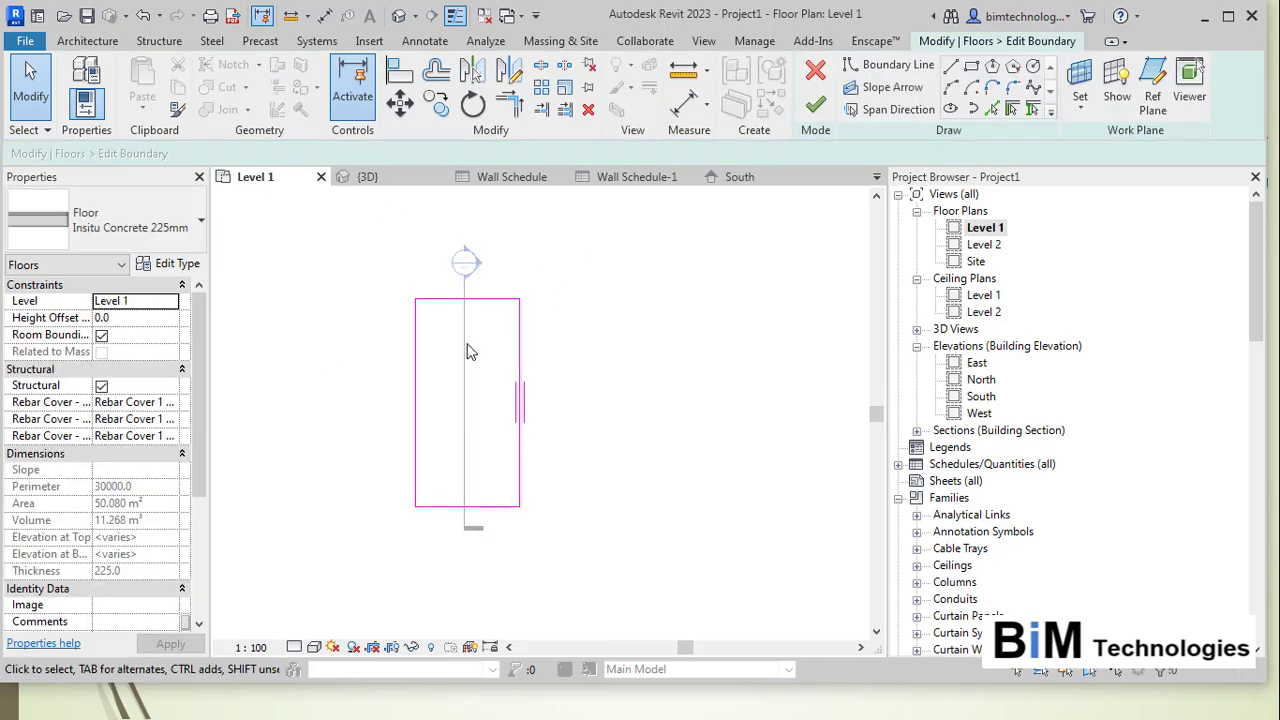
{"action": "left_click", "coordinate": [826, 103]}
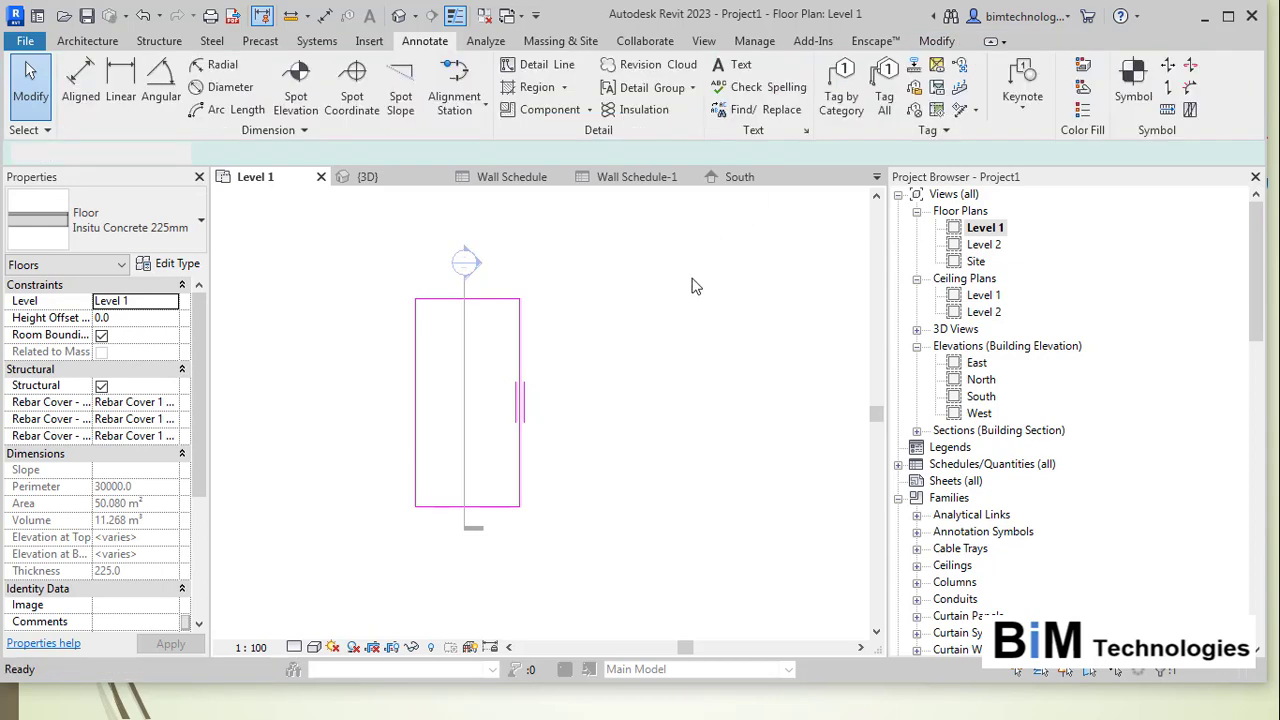
Delete the section line and its Section 1 view.
{"action": "left_click", "coordinate": [466, 363]}
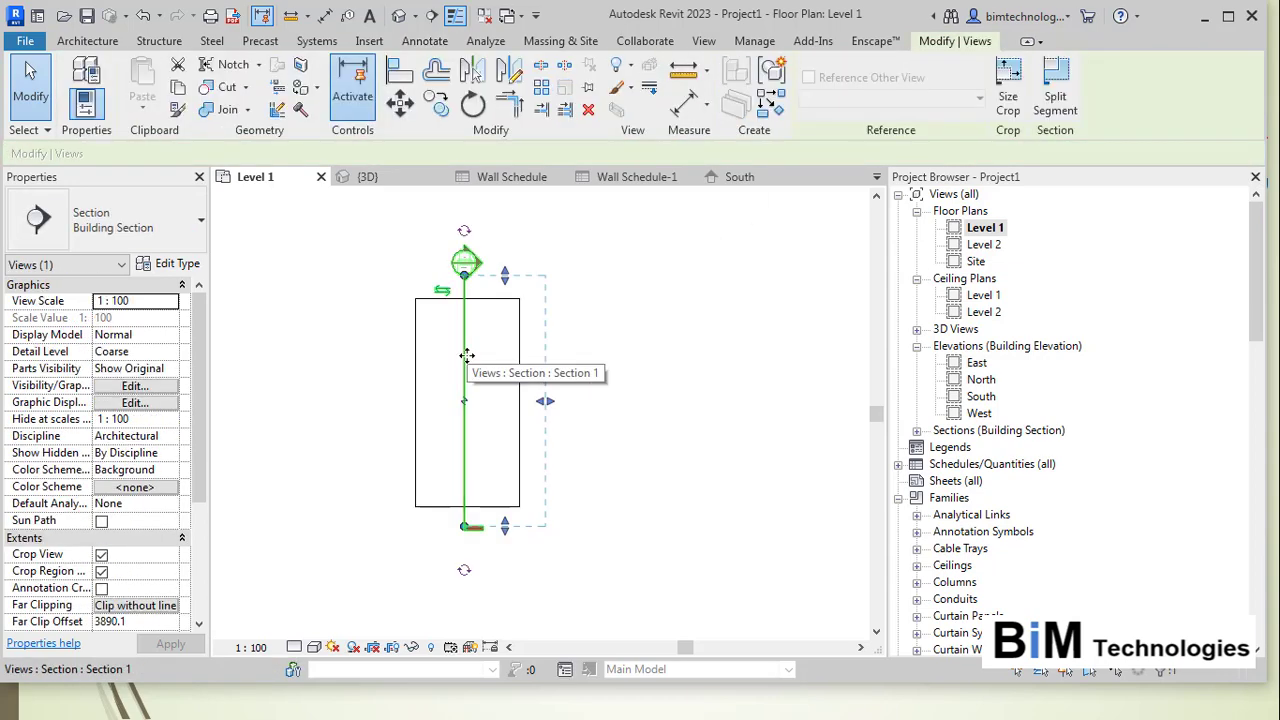
{"action": "key", "text": "Delete"}
{"action": "left_click", "coordinate": [703, 416]}
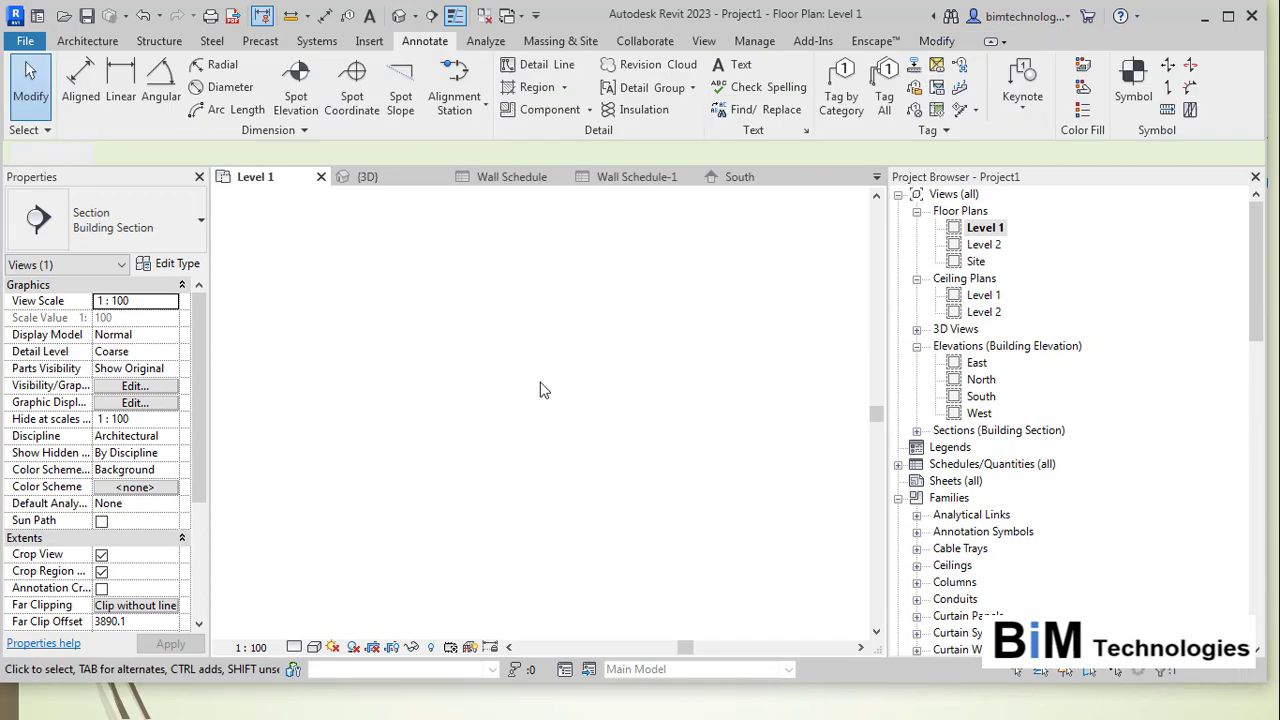
{"action": "left_click", "coordinate": [522, 384]}
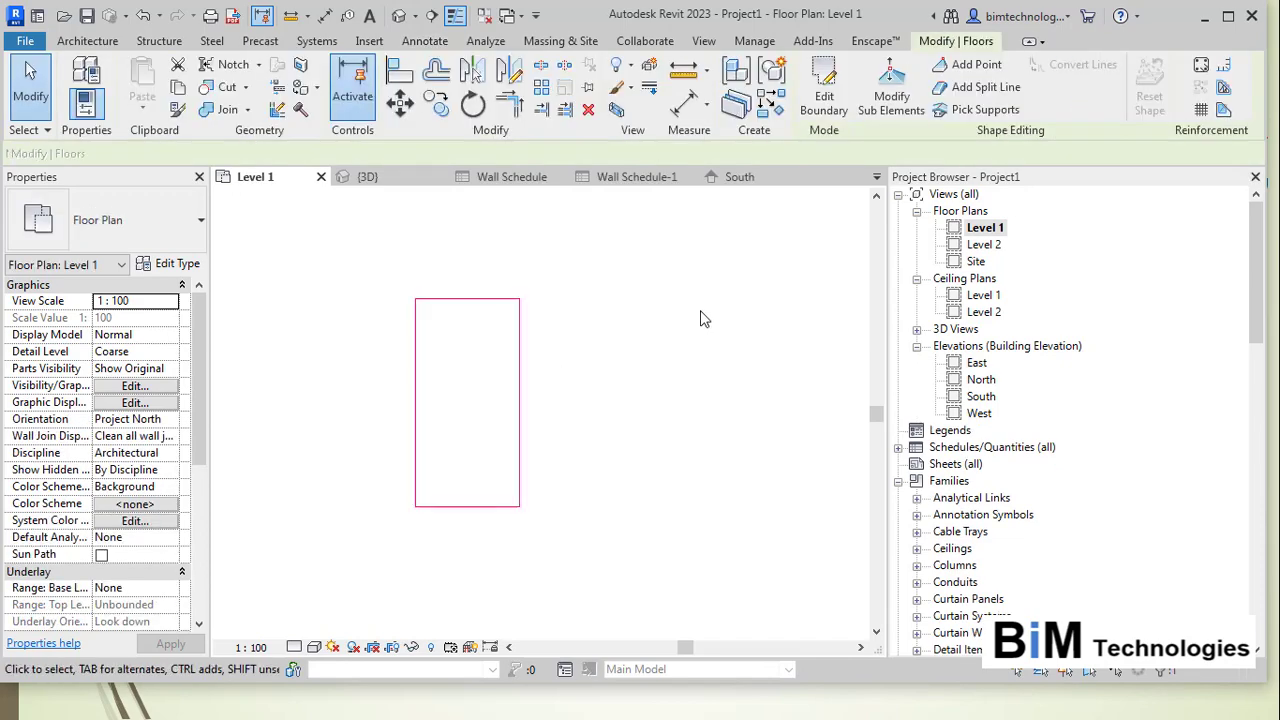
Enable Modify Sub Elements on the floor and switch to the default 3D view.
{"action": "left_click", "coordinate": [903, 110]}
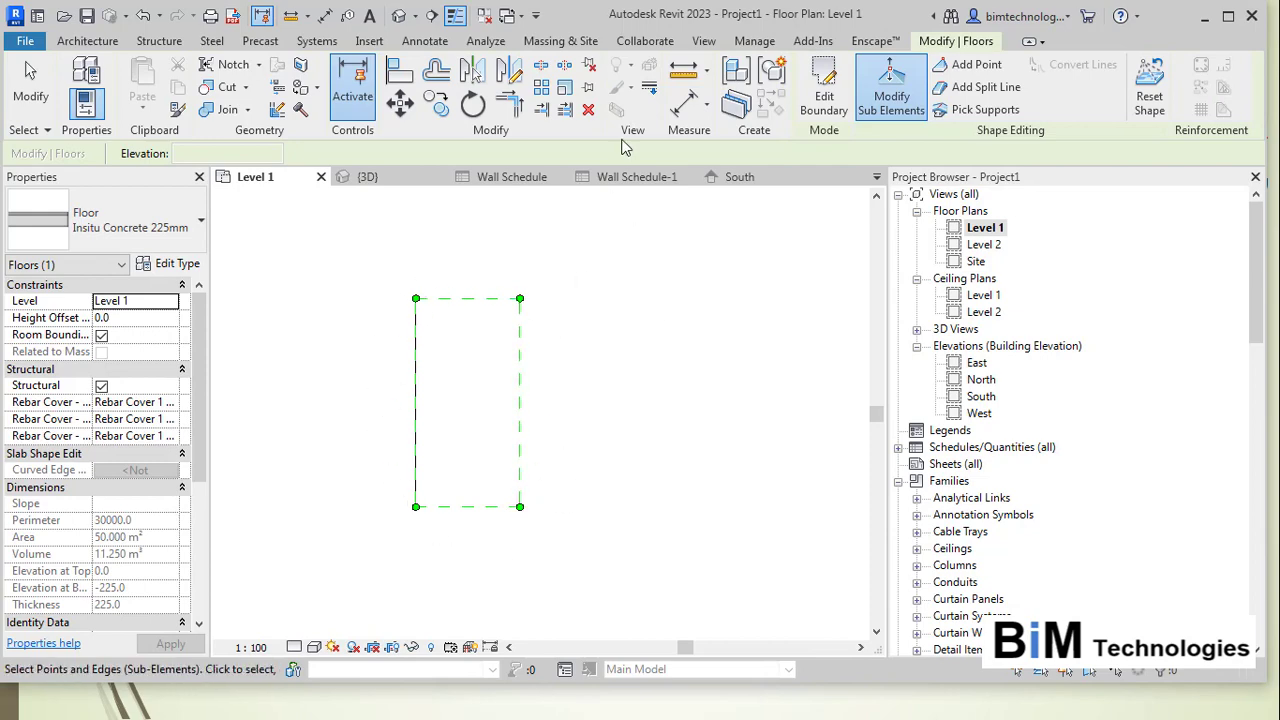
{"action": "left_click", "coordinate": [703, 40]}
{"action": "left_click", "coordinate": [533, 82]}
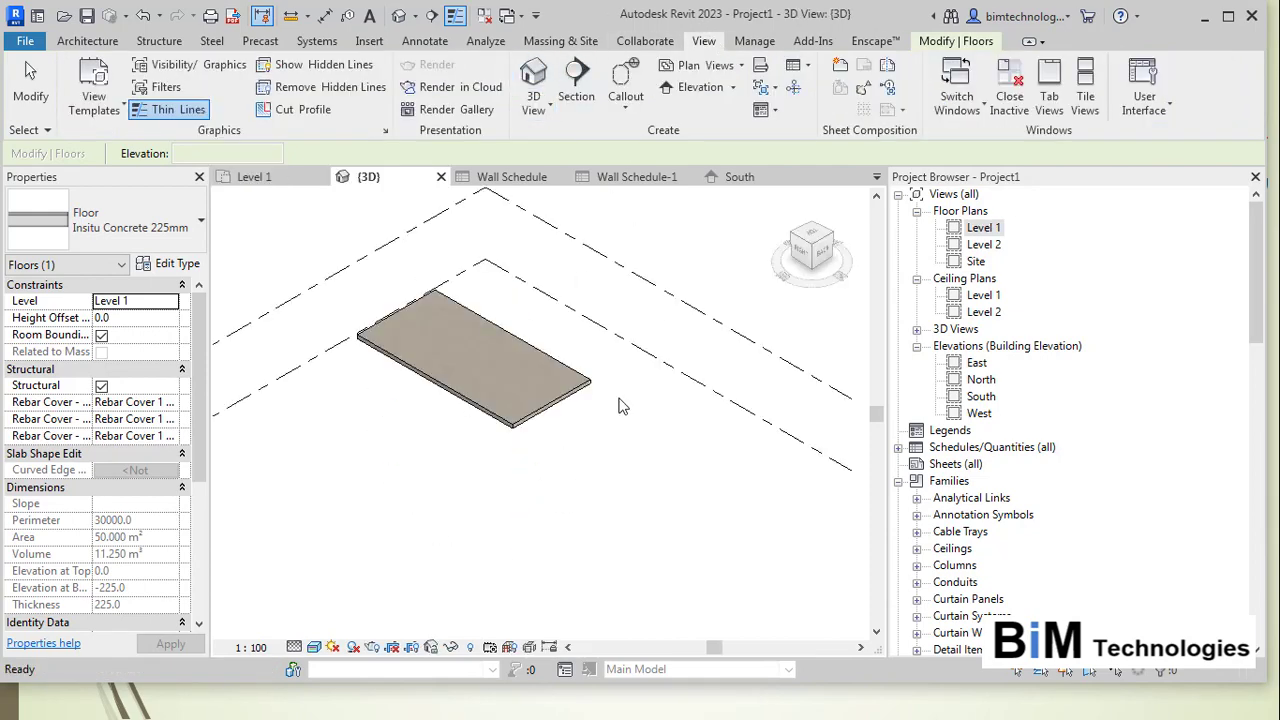
{"action": "scroll", "coordinate": [590, 395], "scroll_direction": "up", "scroll_amount": 5}
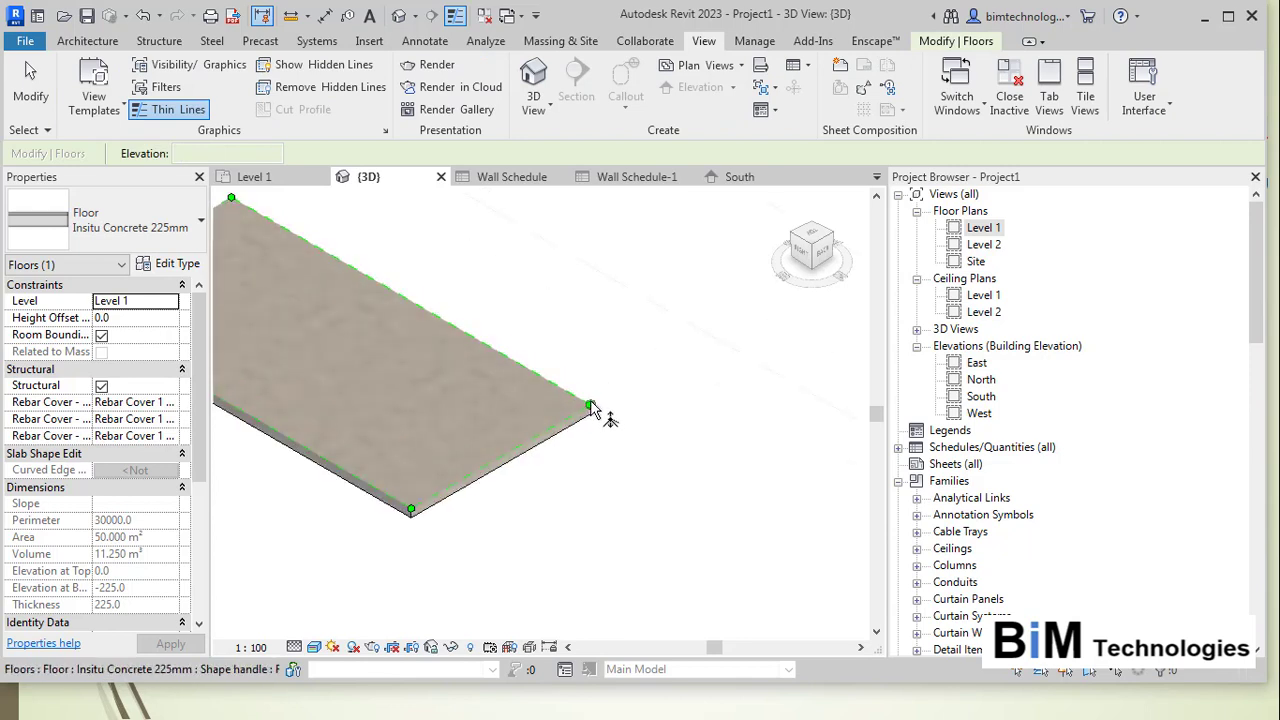
Raise the slab's right corner point to about 1900, then reset it to 0.
{"action": "left_click", "coordinate": [591, 405]}
{"action": "left_click_drag", "start_coordinate": [591, 405], "coordinate": [591, 326]}
{"action": "left_click_drag", "start_coordinate": [672, 328], "coordinate": [672, 330]}
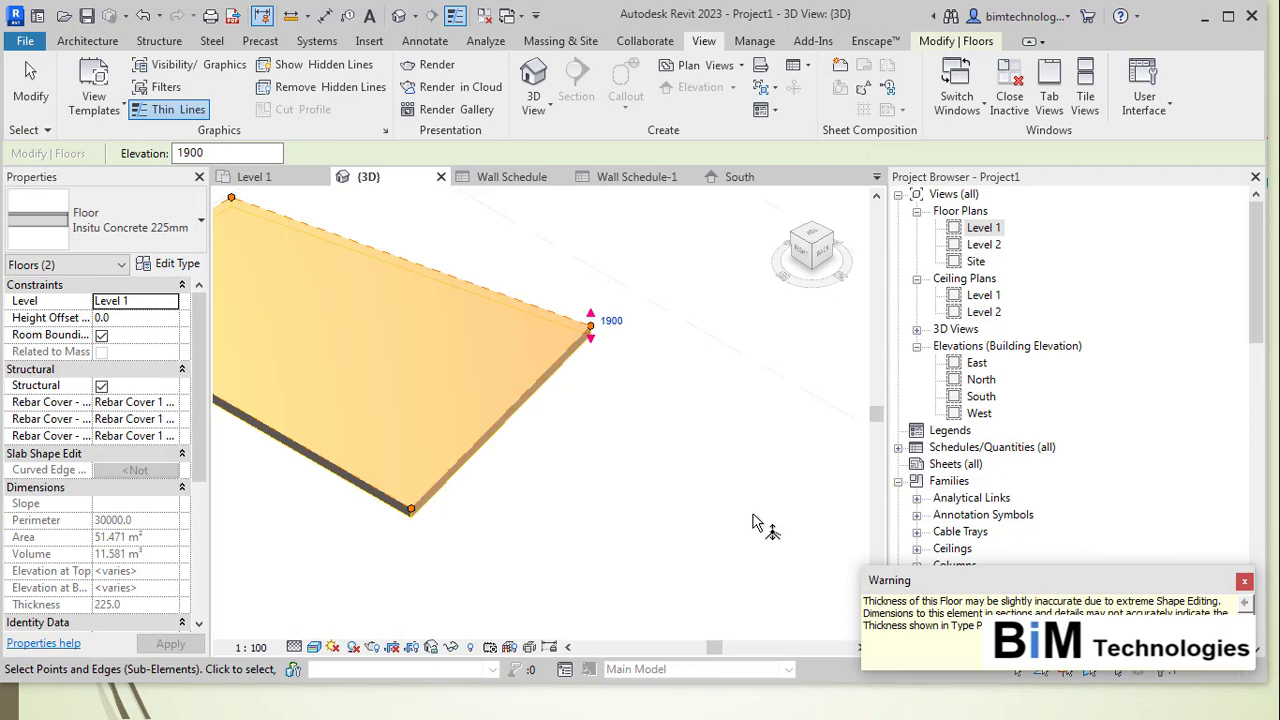
{"action": "left_click", "coordinate": [1245, 583]}
{"action": "scroll", "coordinate": [705, 415], "scroll_direction": "down", "scroll_amount": 2}
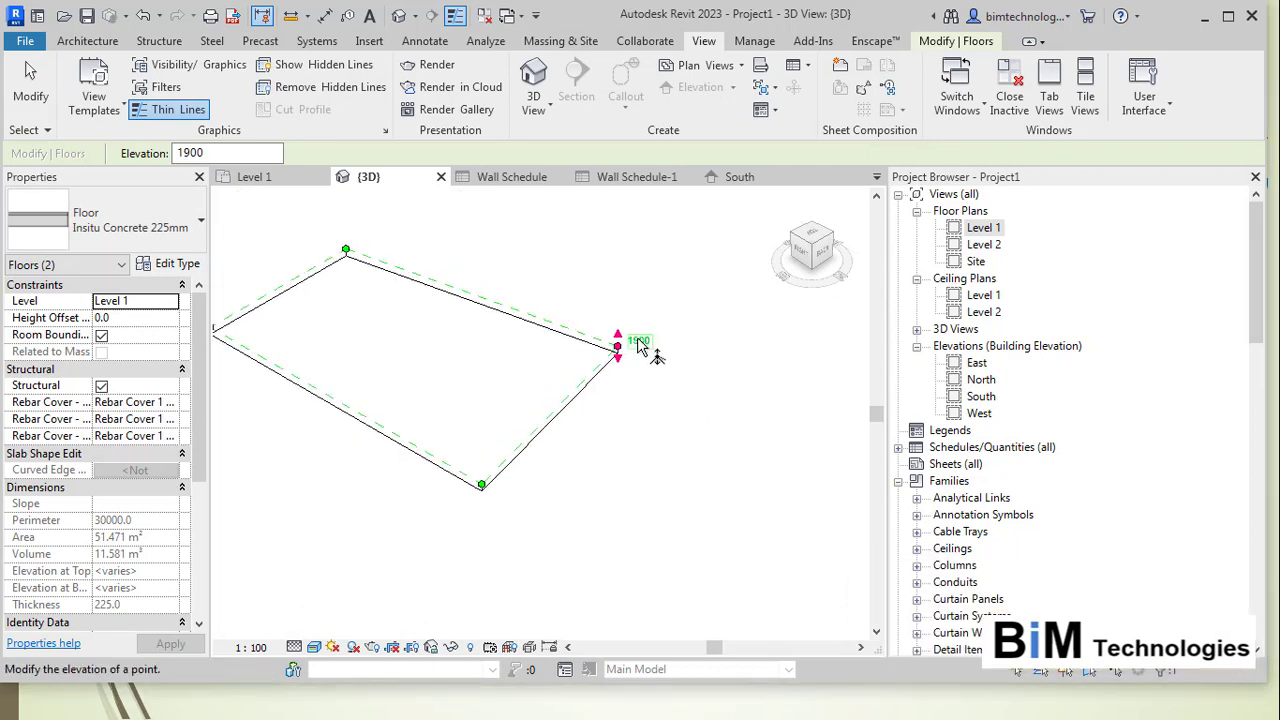
{"action": "left_click", "coordinate": [639, 340]}
{"action": "type", "text": "0"}
{"action": "key", "text": "Return"}
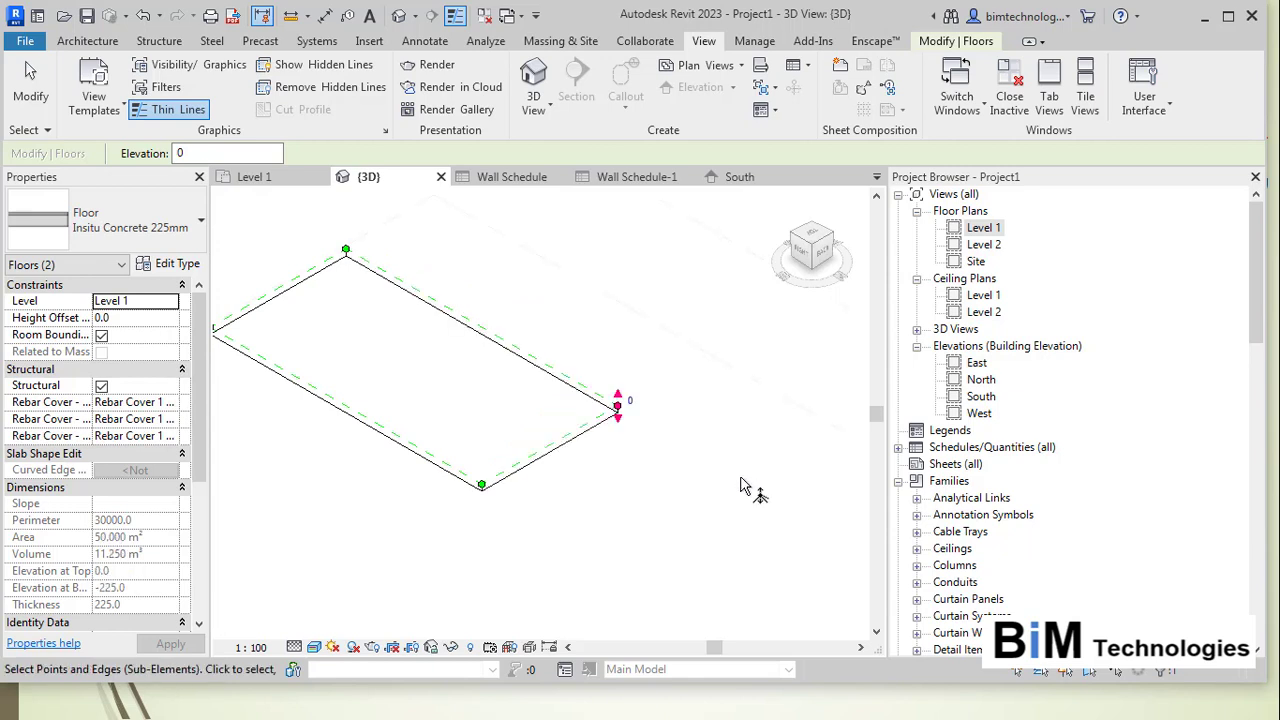
Set a point on the slab's front-right edge to elevation 2200, trying 200 and 300 first.
{"action": "left_click", "coordinate": [548, 448]}
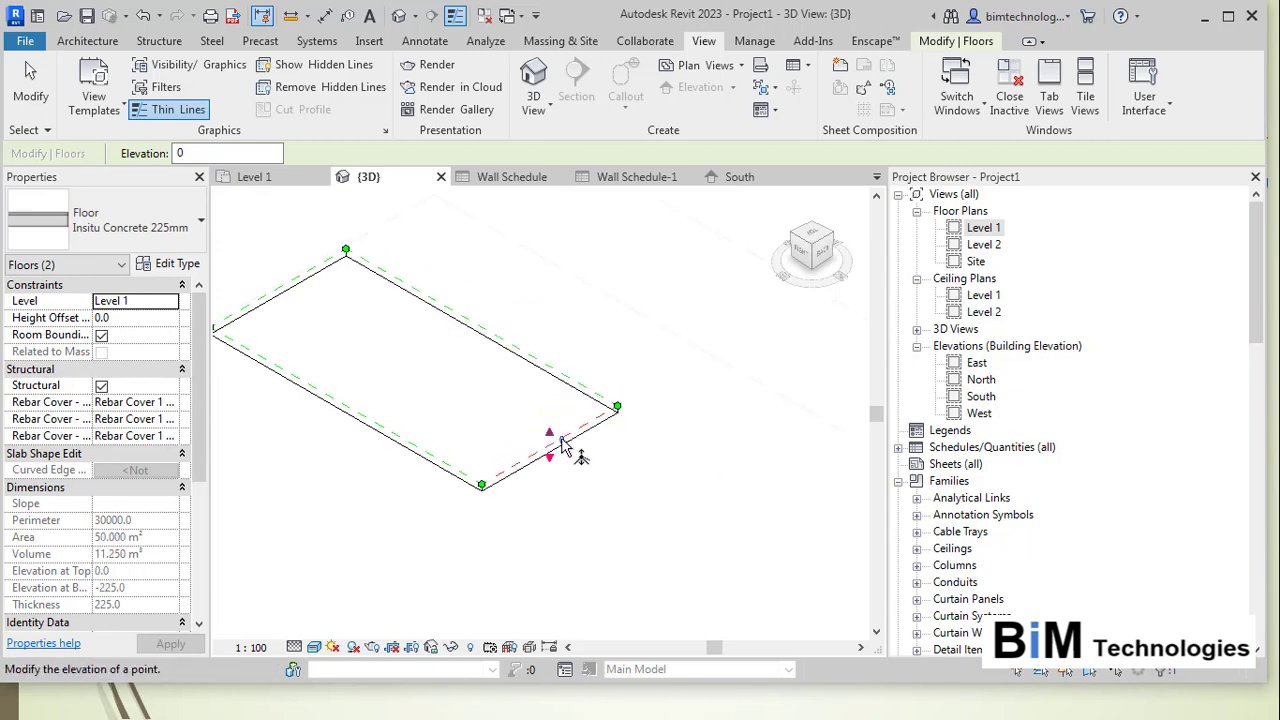
{"action": "left_click", "coordinate": [561, 441]}
{"action": "type", "text": "200"}
{"action": "key", "text": "Return"}
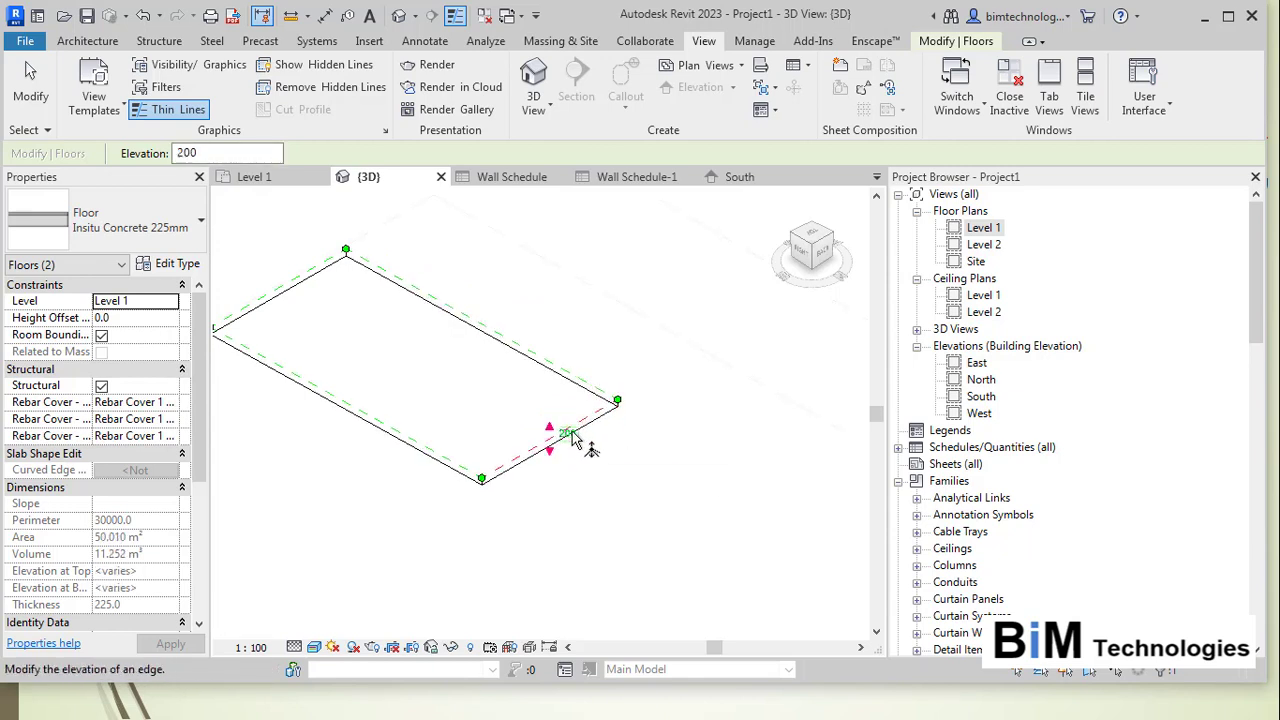
{"action": "left_click", "coordinate": [570, 435]}
{"action": "type", "text": "30"}
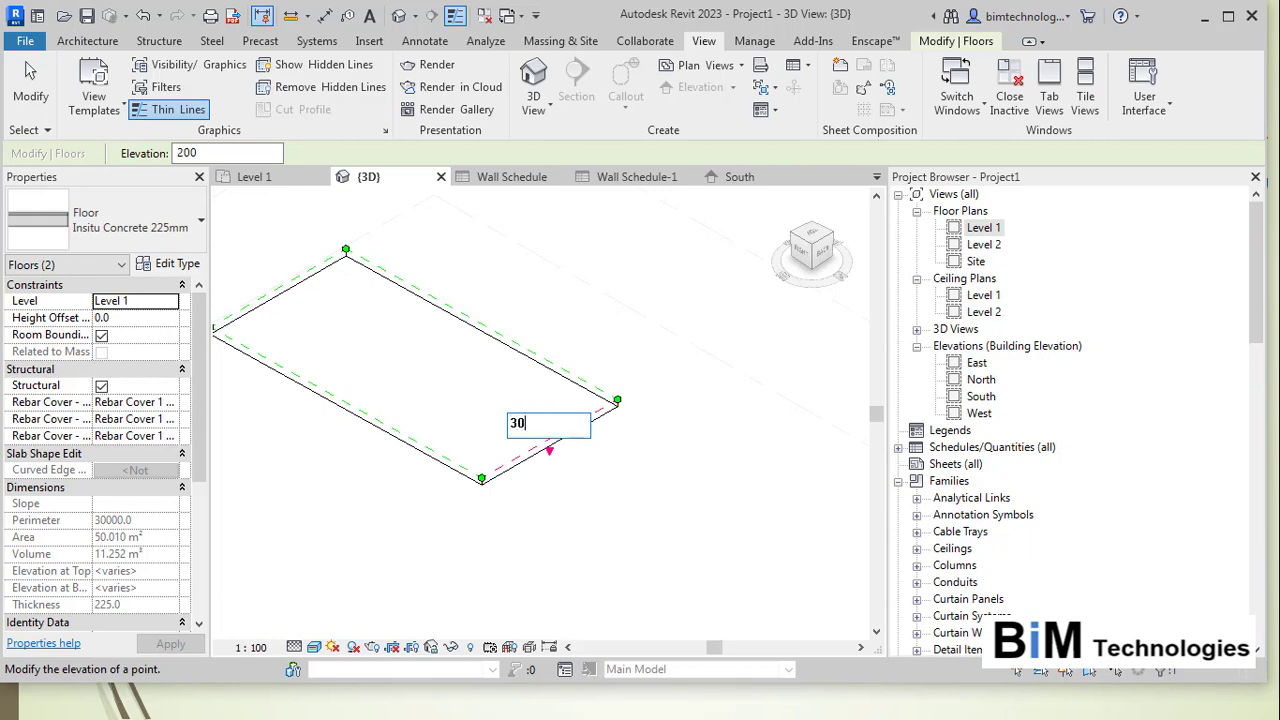
{"action": "type", "text": "0"}
{"action": "key", "text": "Return"}
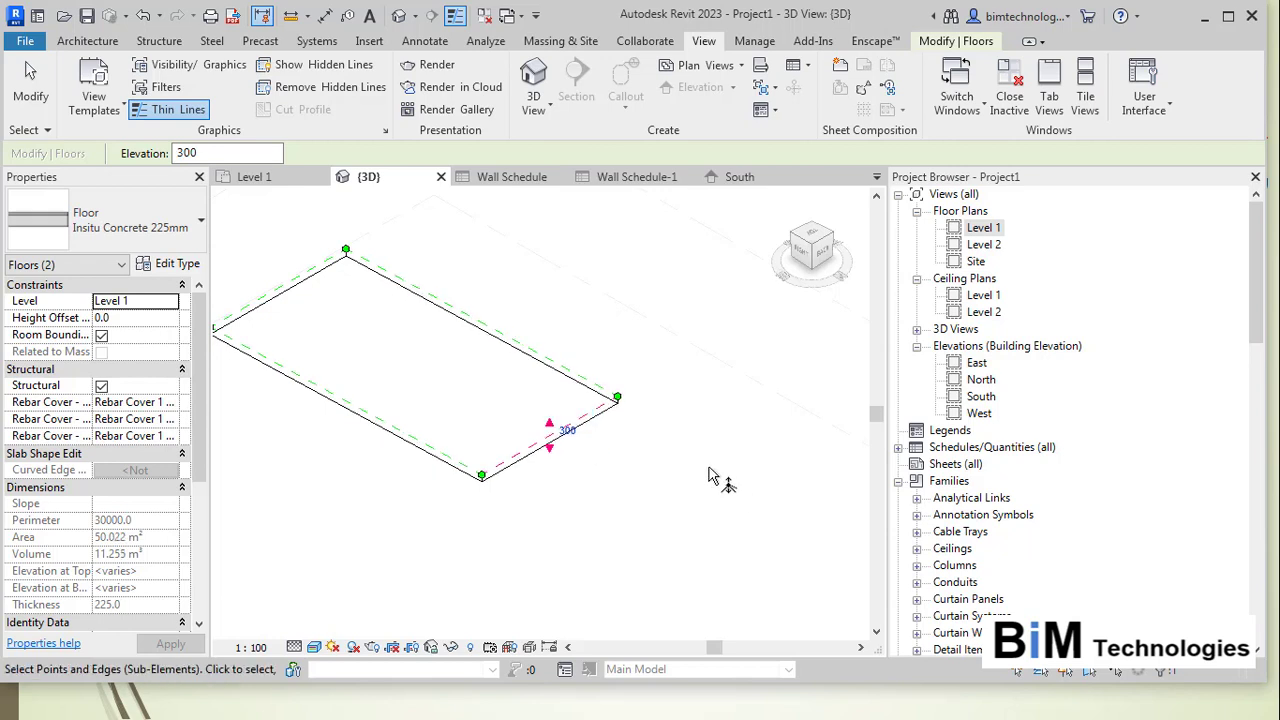
{"action": "left_click", "coordinate": [566, 431]}
{"action": "type", "text": "2200"}
{"action": "key", "text": "Return"}
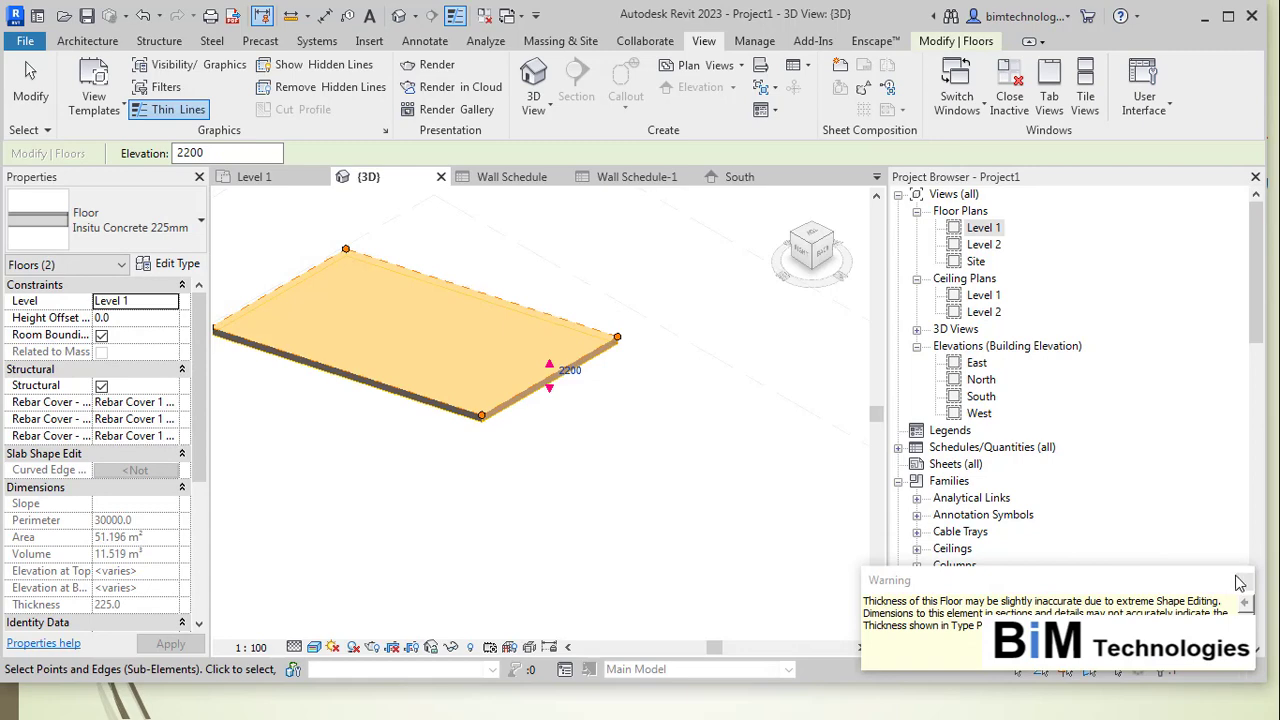
{"action": "left_click", "coordinate": [1240, 583]}
{"action": "left_click", "coordinate": [757, 514]}
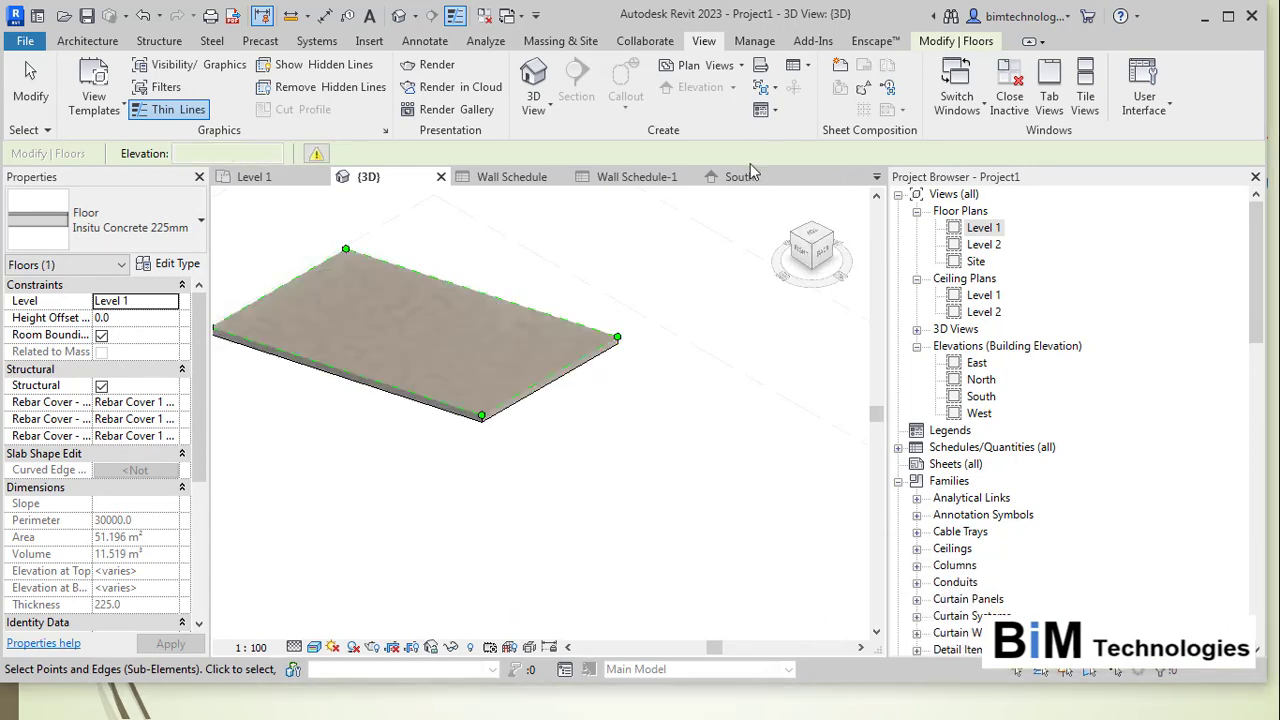
{"action": "left_click", "coordinate": [660, 335]}
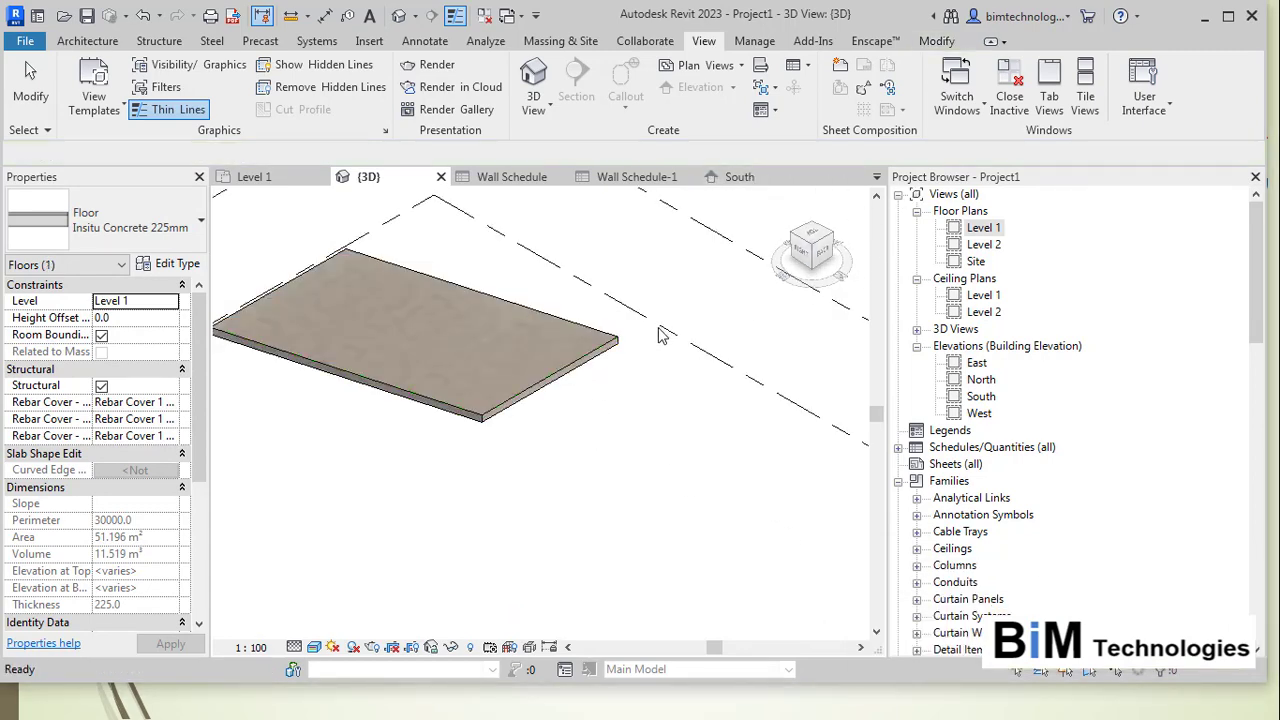
{"action": "left_click", "coordinate": [586, 378]}
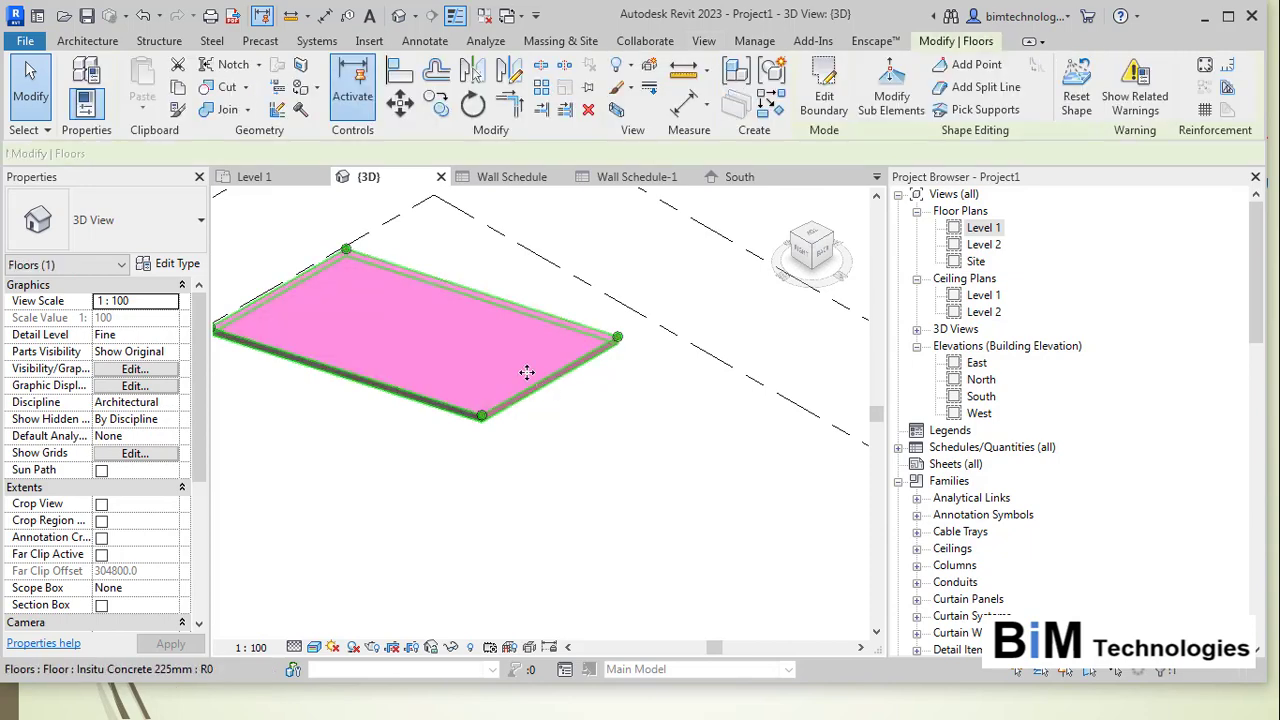
Tick Variable on the floor type's top 50 mm layer in Edit Assembly and apply.
{"action": "left_click", "coordinate": [169, 263]}
{"action": "left_click", "coordinate": [736, 196]}
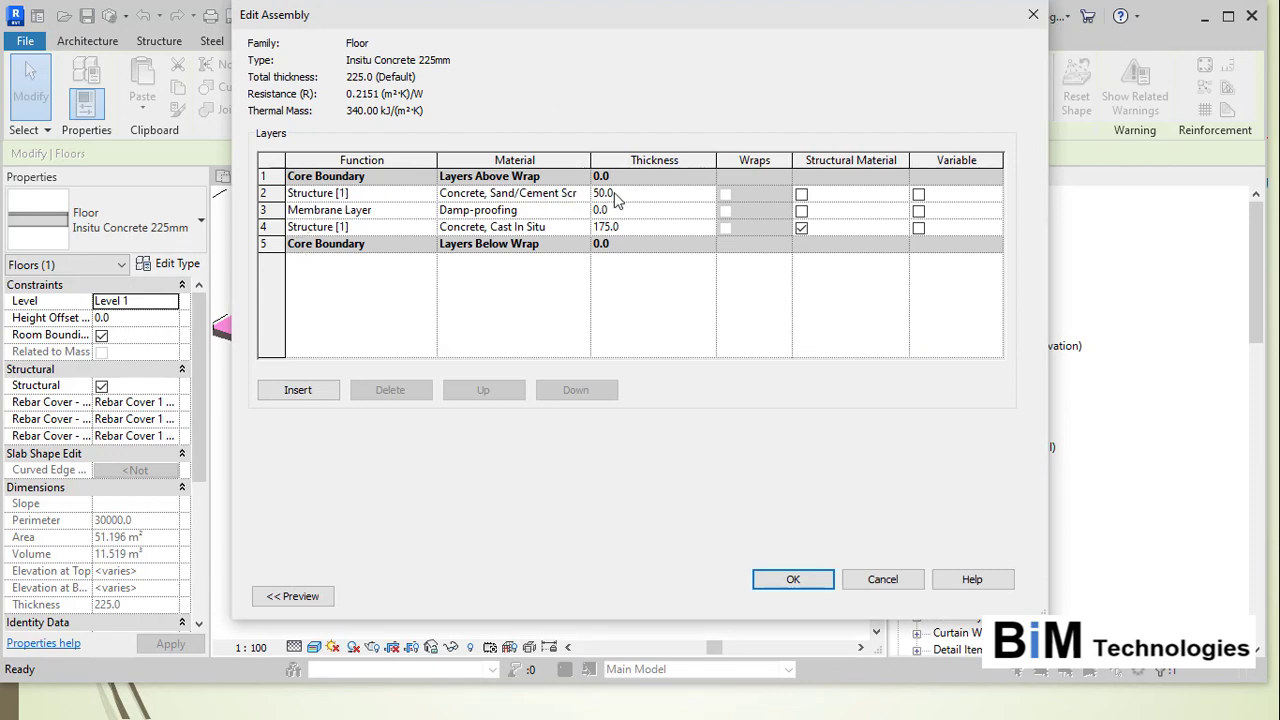
{"action": "left_click", "coordinate": [918, 195]}
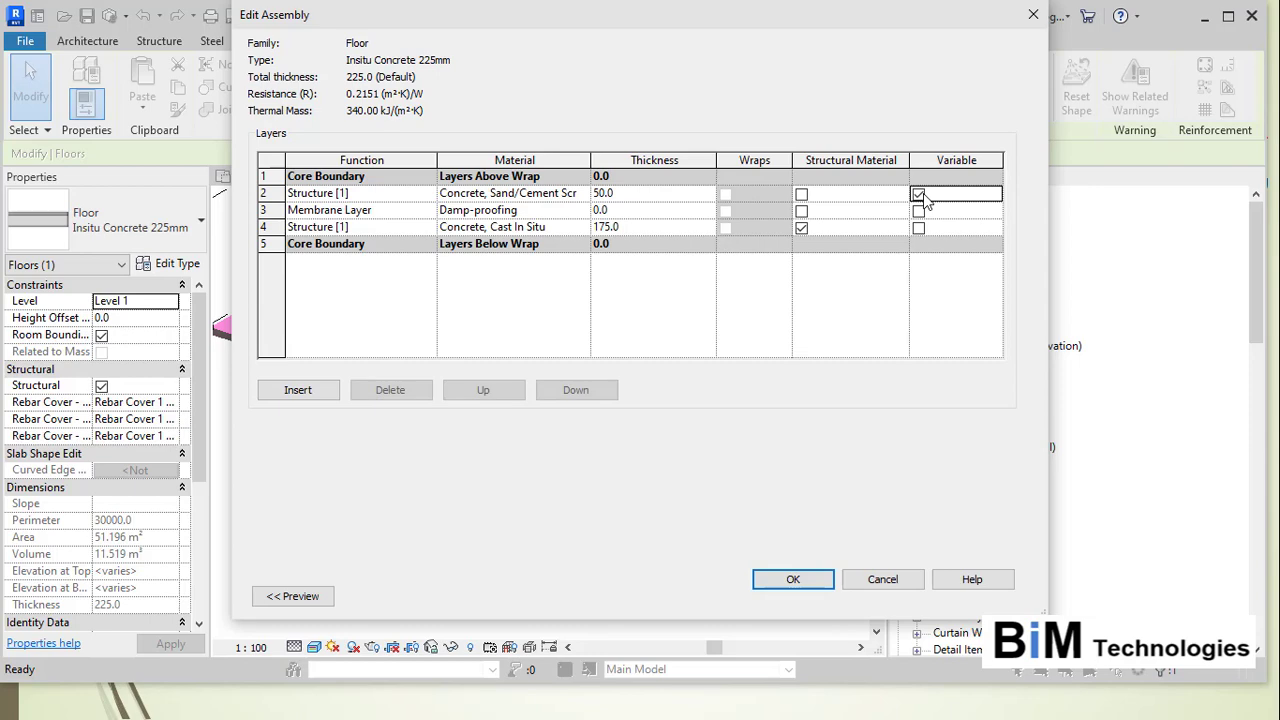
{"action": "left_click", "coordinate": [792, 580]}
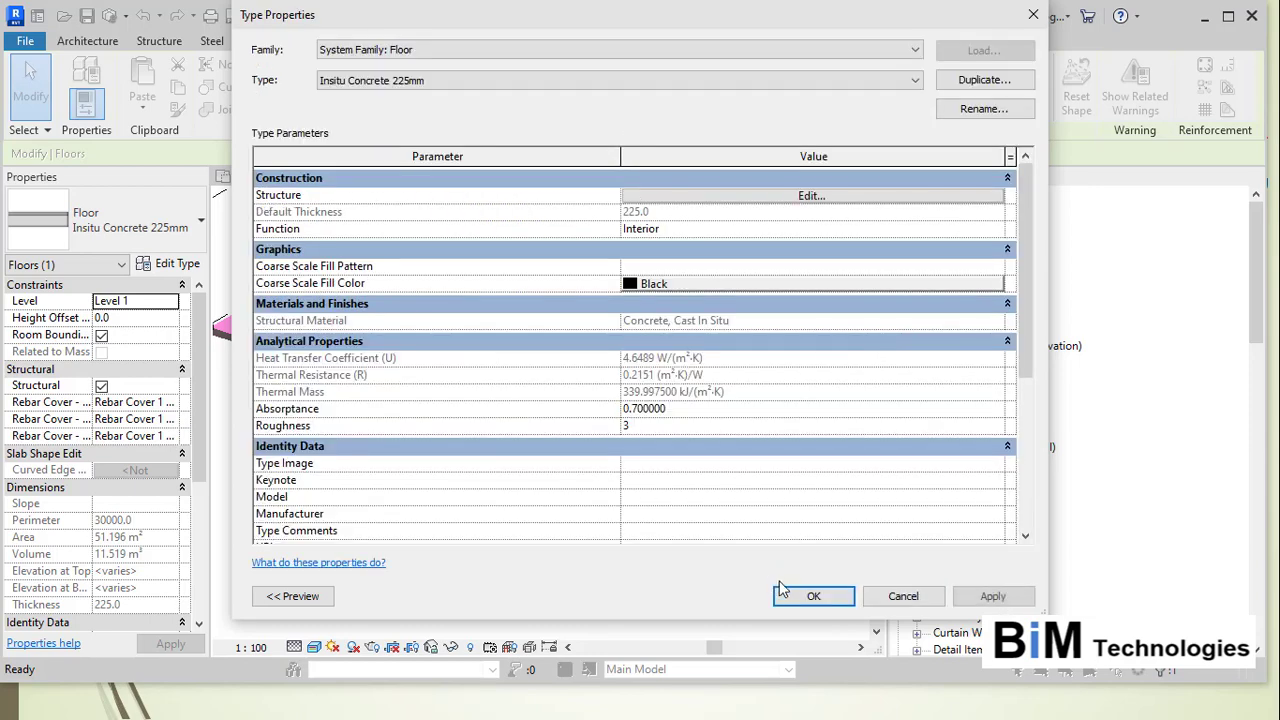
{"action": "left_click", "coordinate": [808, 593]}
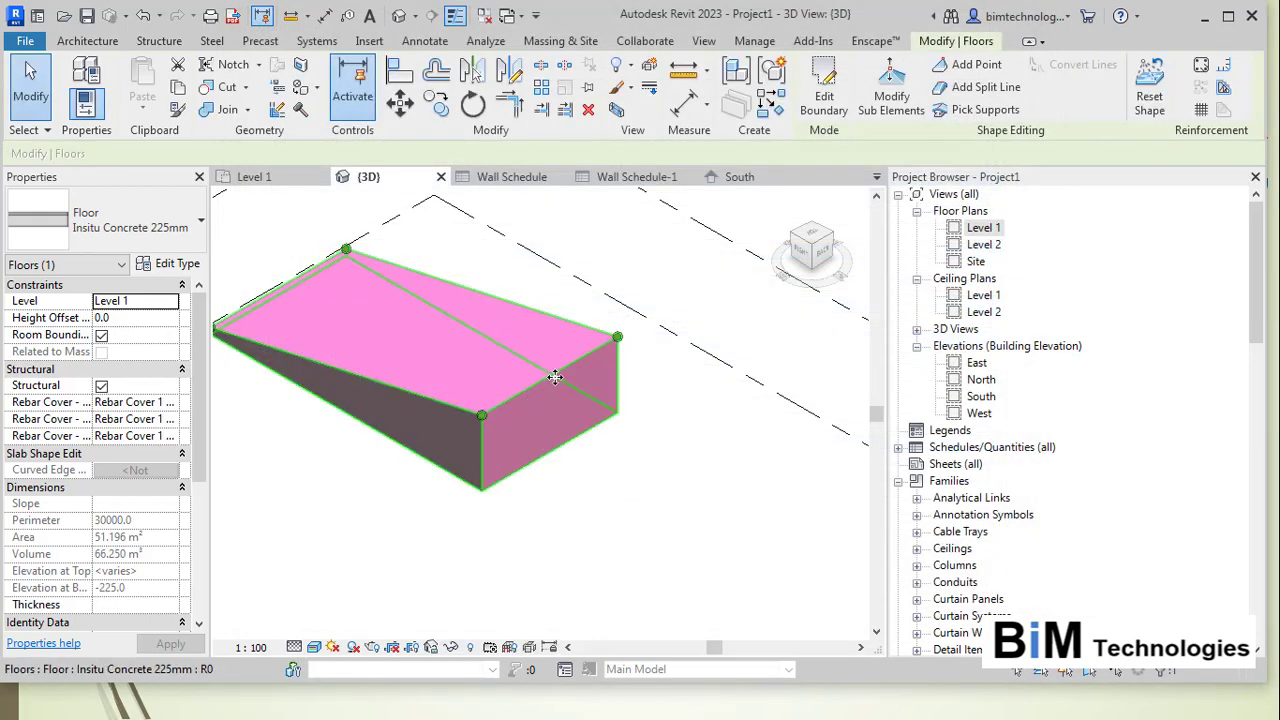
{"action": "key", "text": "Escape"}
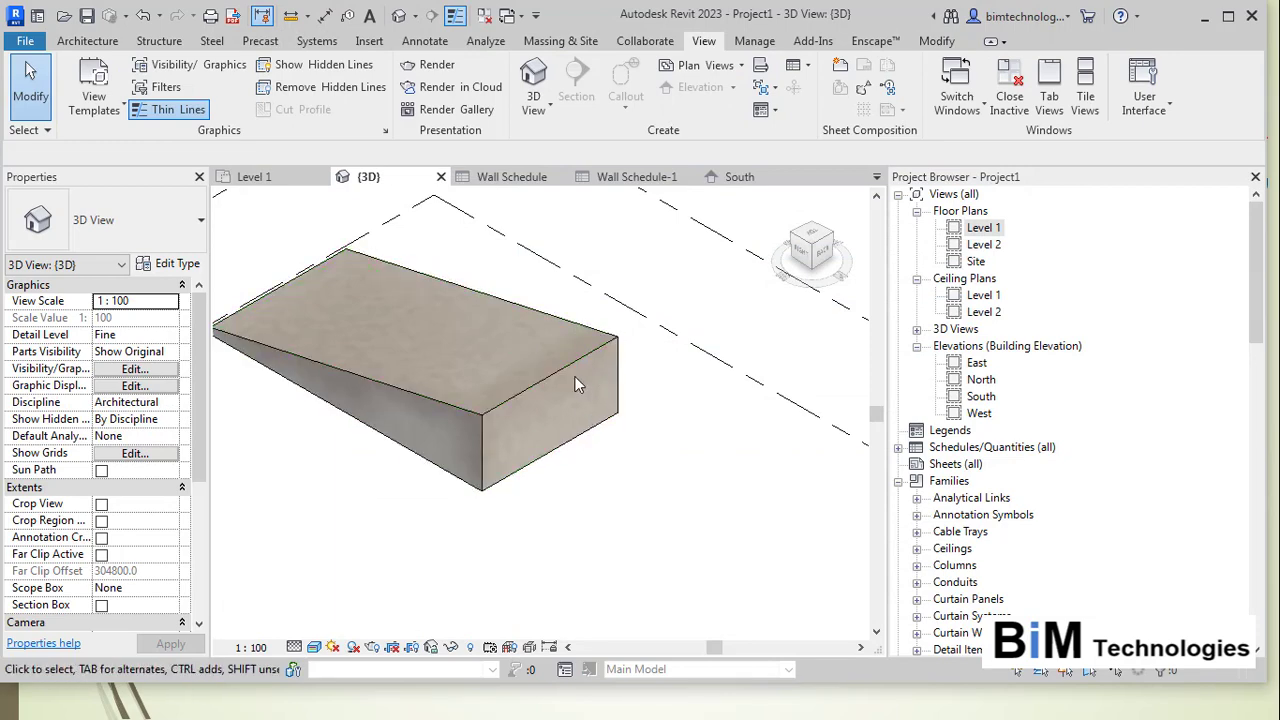
Untick Variable on the floor type's top screed layer, accepting the warning, keeping a uniform 225 thickness.
{"action": "left_click", "coordinate": [170, 263]}
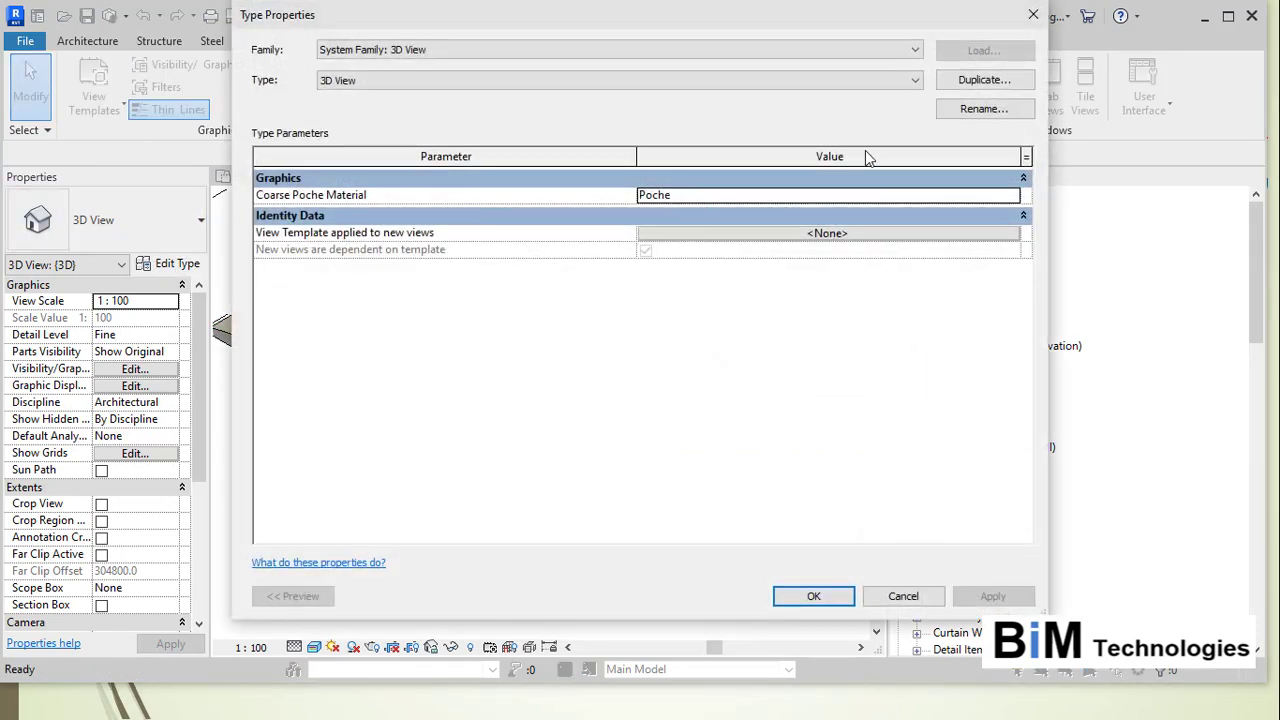
{"action": "left_click", "coordinate": [903, 596]}
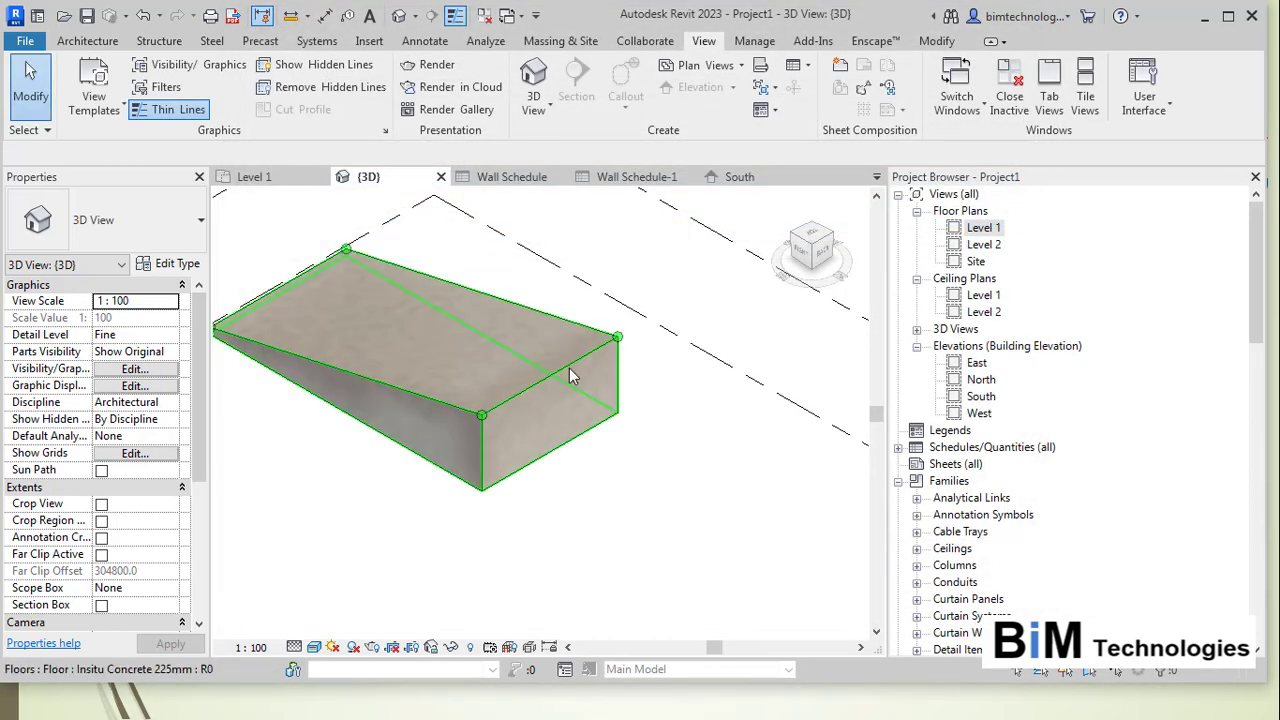
{"action": "left_click", "coordinate": [260, 320]}
{"action": "left_click", "coordinate": [170, 263]}
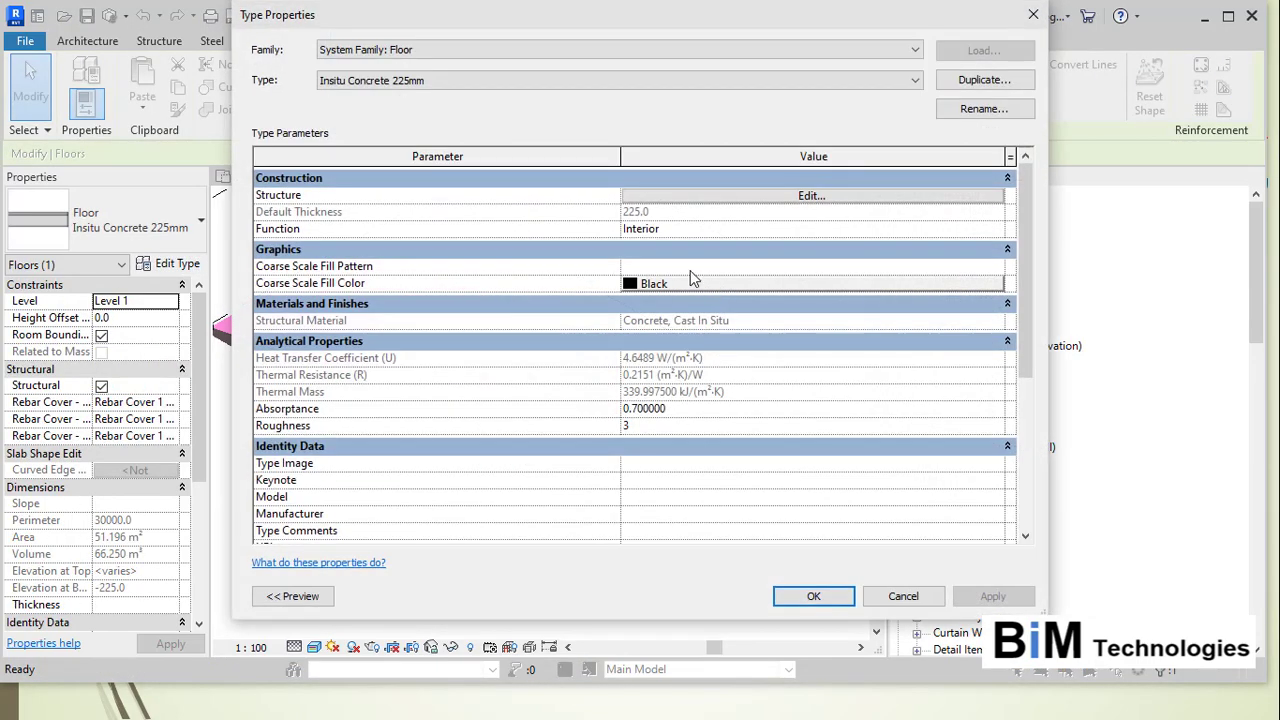
{"action": "left_click", "coordinate": [686, 197]}
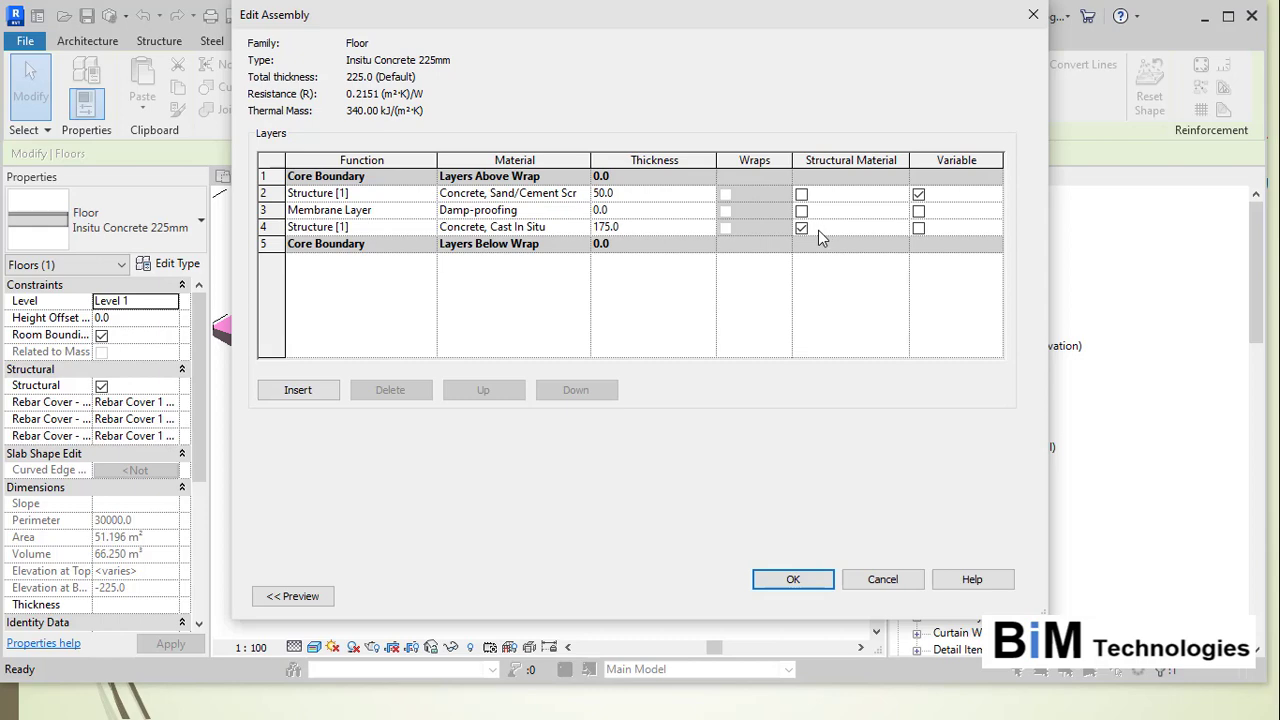
{"action": "left_click", "coordinate": [792, 578]}
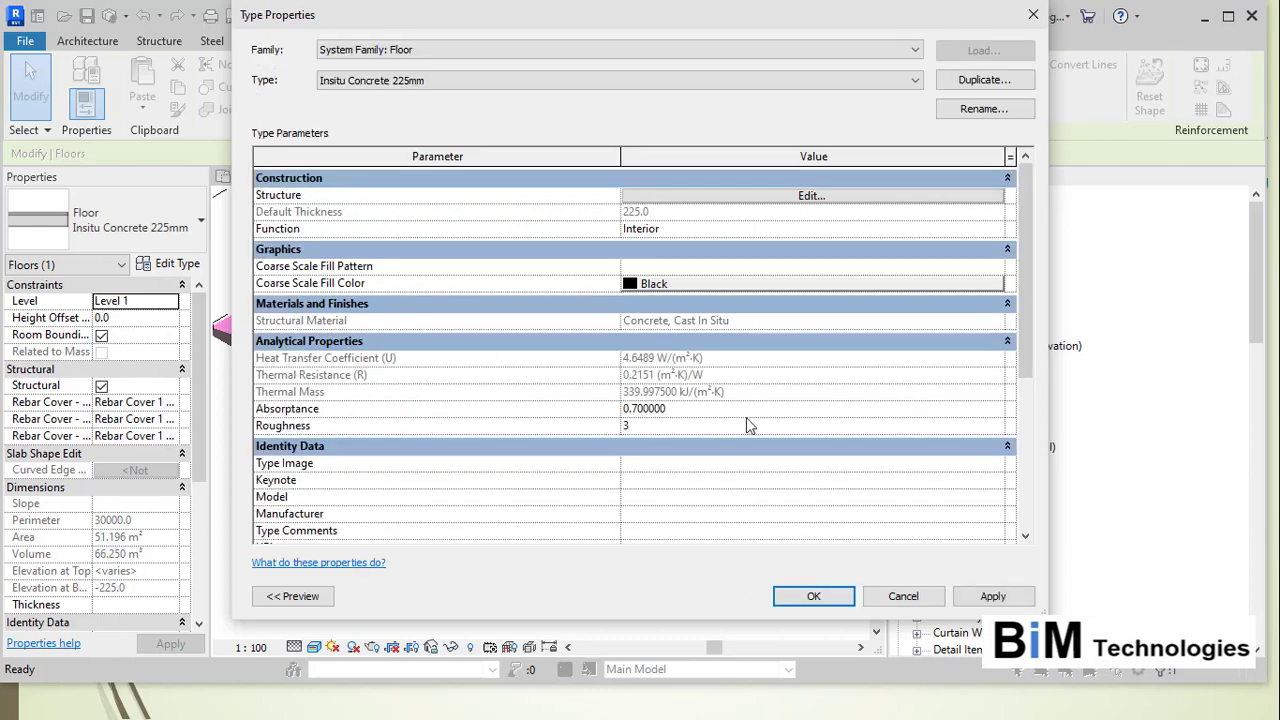
{"action": "left_click", "coordinate": [723, 194]}
{"action": "left_click", "coordinate": [917, 195]}
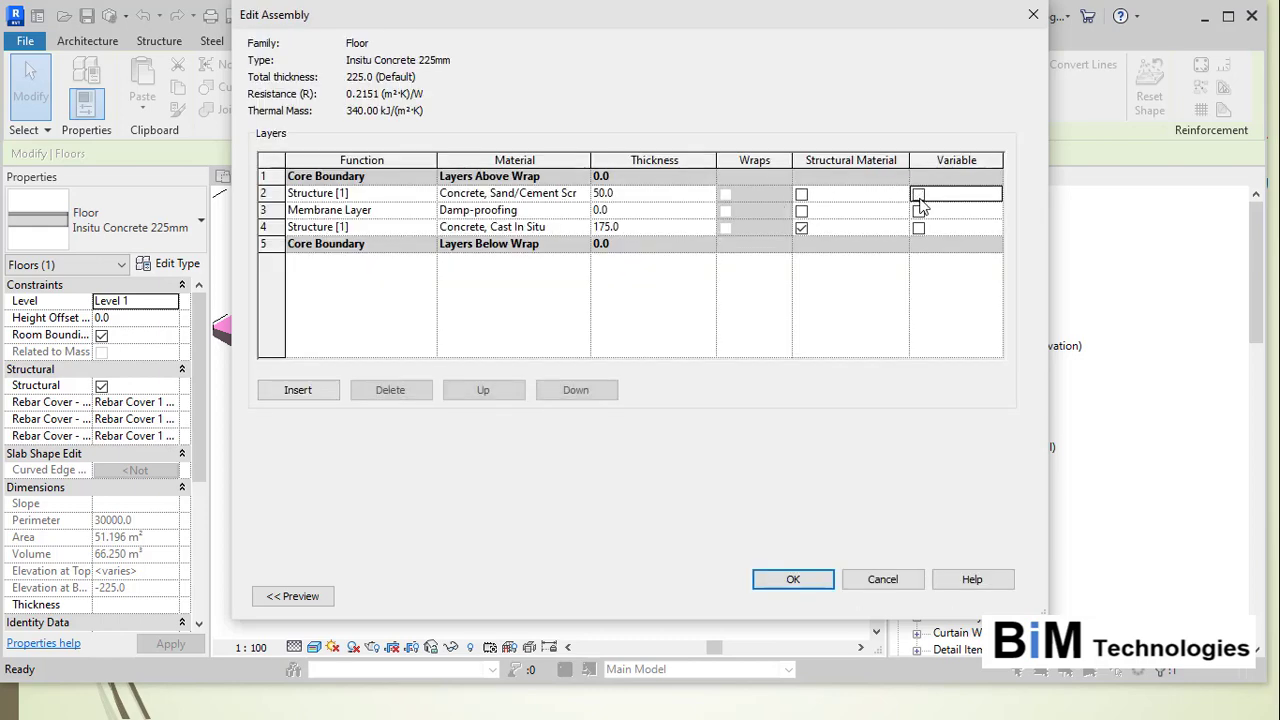
{"action": "left_click", "coordinate": [793, 580]}
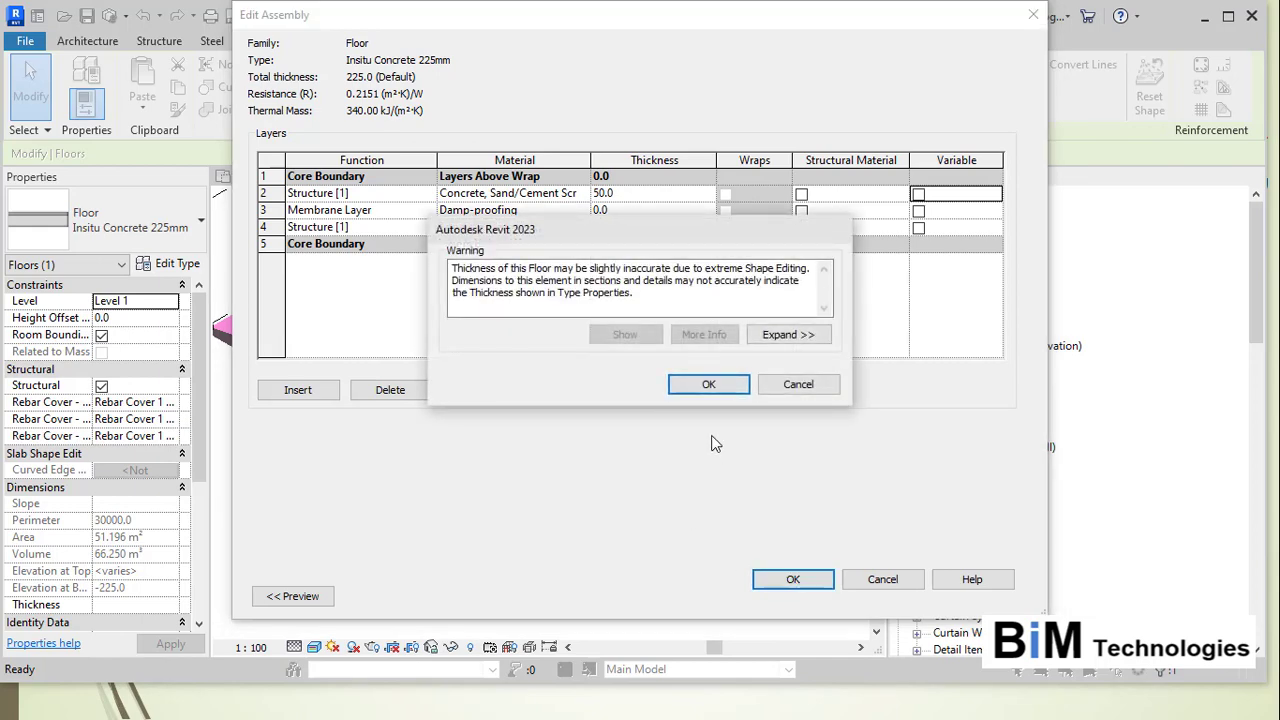
{"action": "left_click", "coordinate": [709, 384]}
{"action": "left_click", "coordinate": [782, 604]}
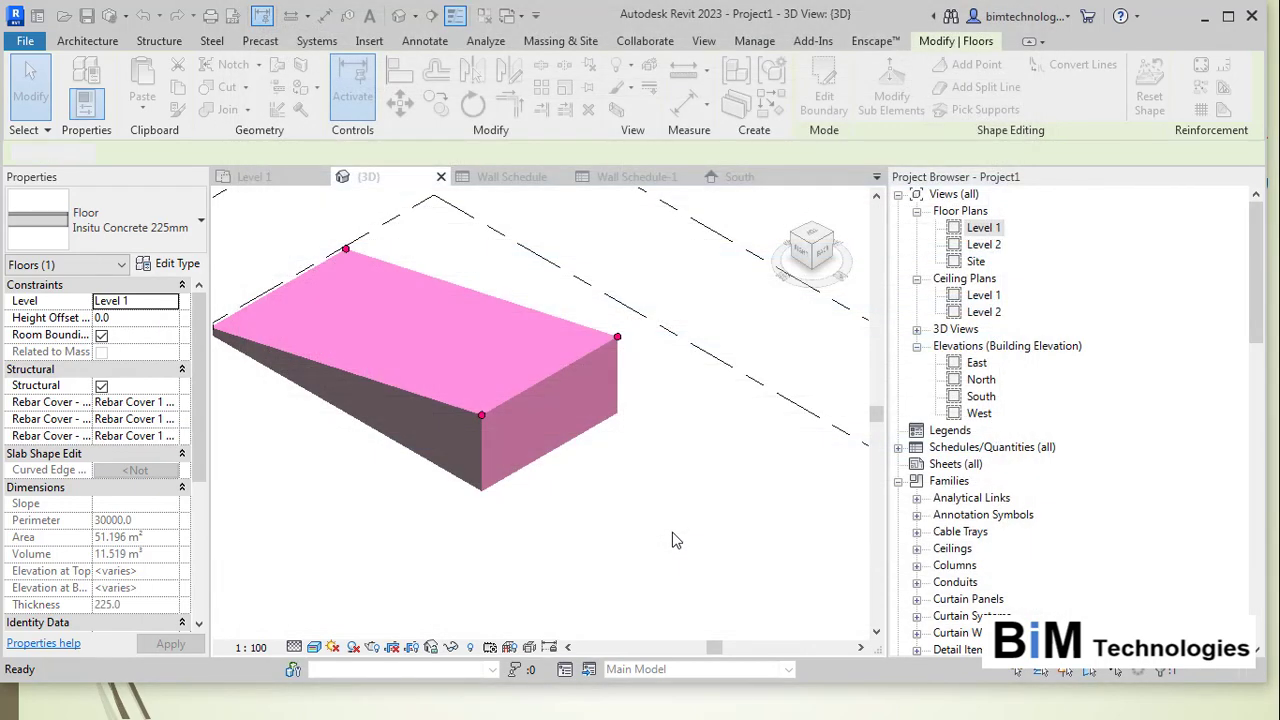
Select the floor in the Level 1 plan and reset it to a flat slab.
{"action": "left_click", "coordinate": [598, 410]}
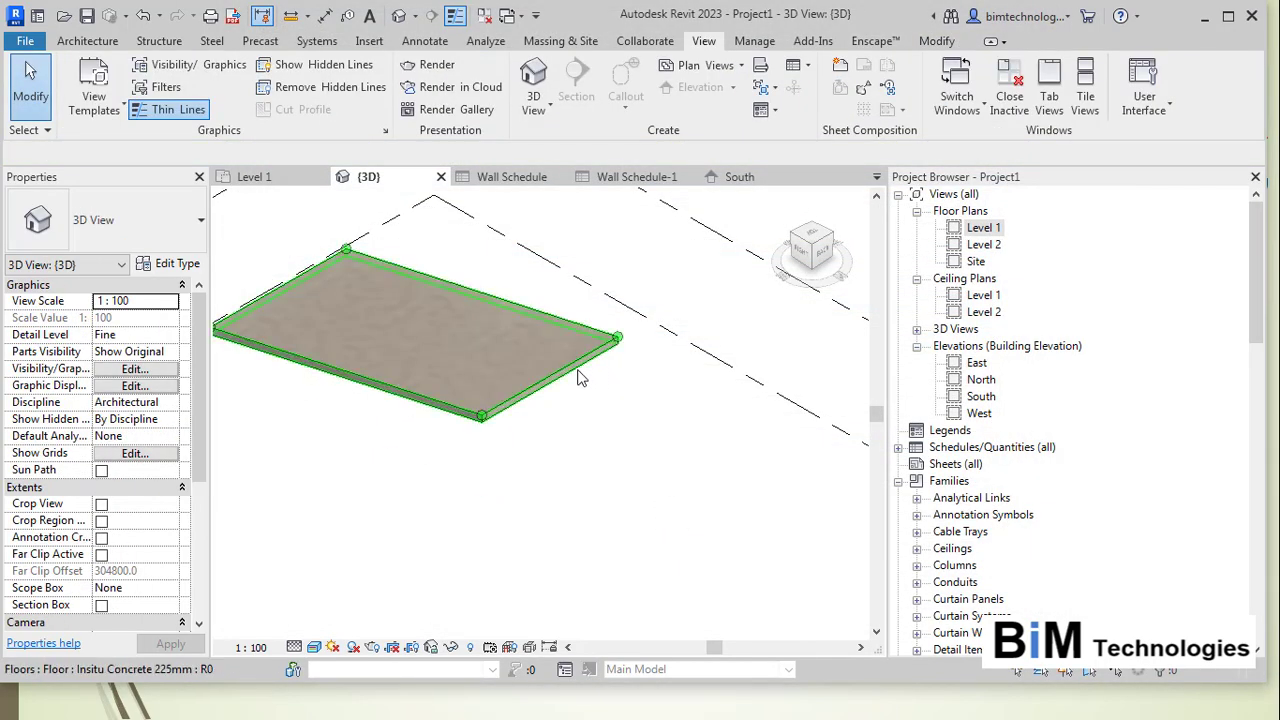
{"action": "left_click", "coordinate": [575, 378]}
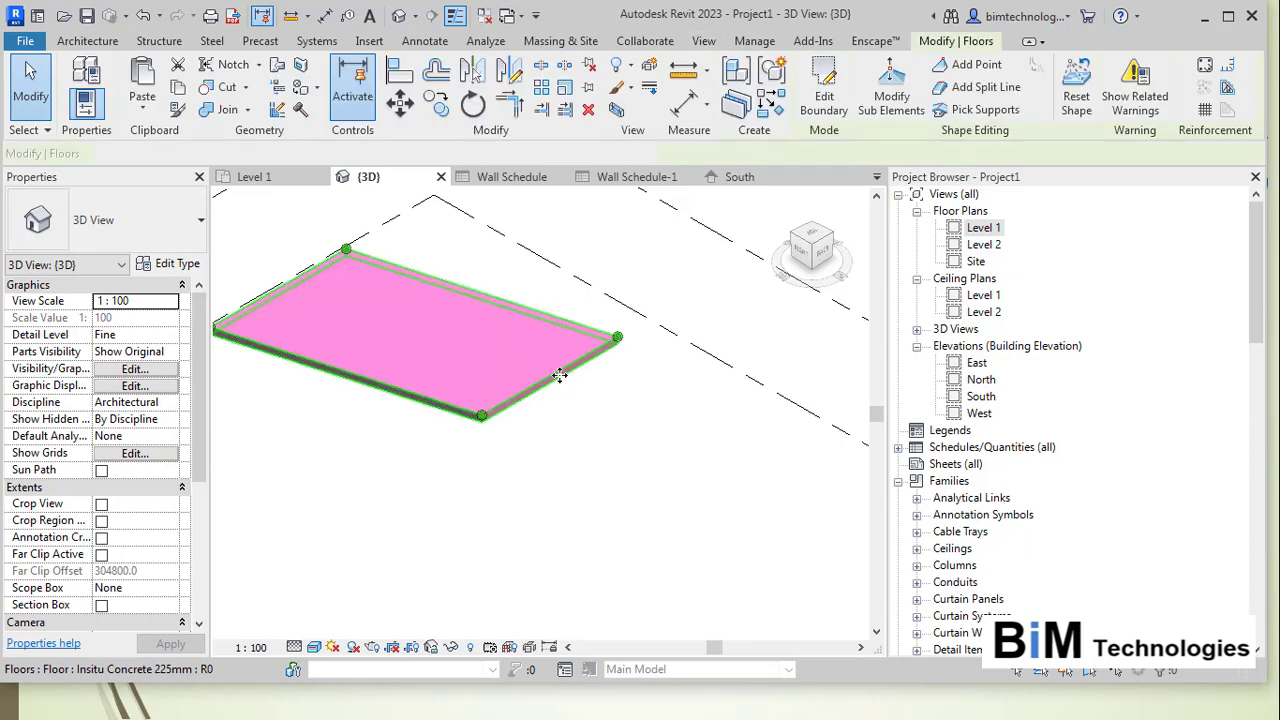
{"action": "double_click", "coordinate": [983, 229]}
{"action": "left_click", "coordinate": [518, 430]}
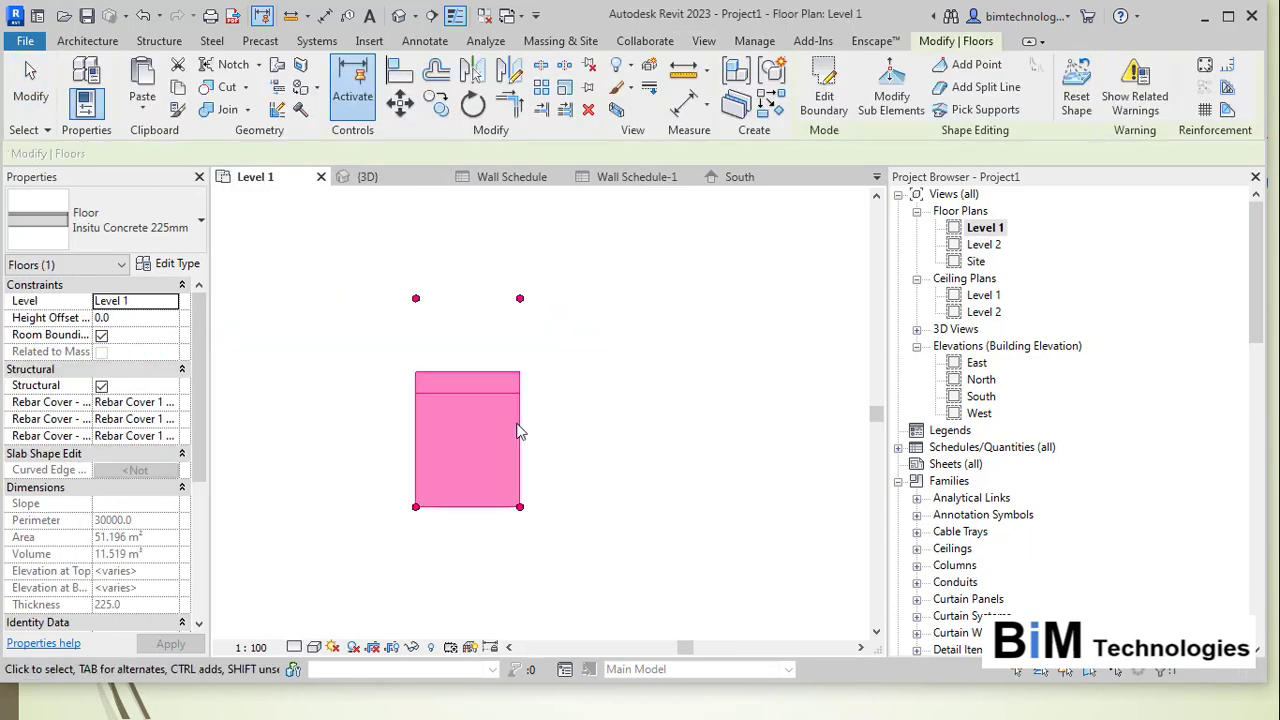
{"action": "left_click", "coordinate": [1076, 90]}
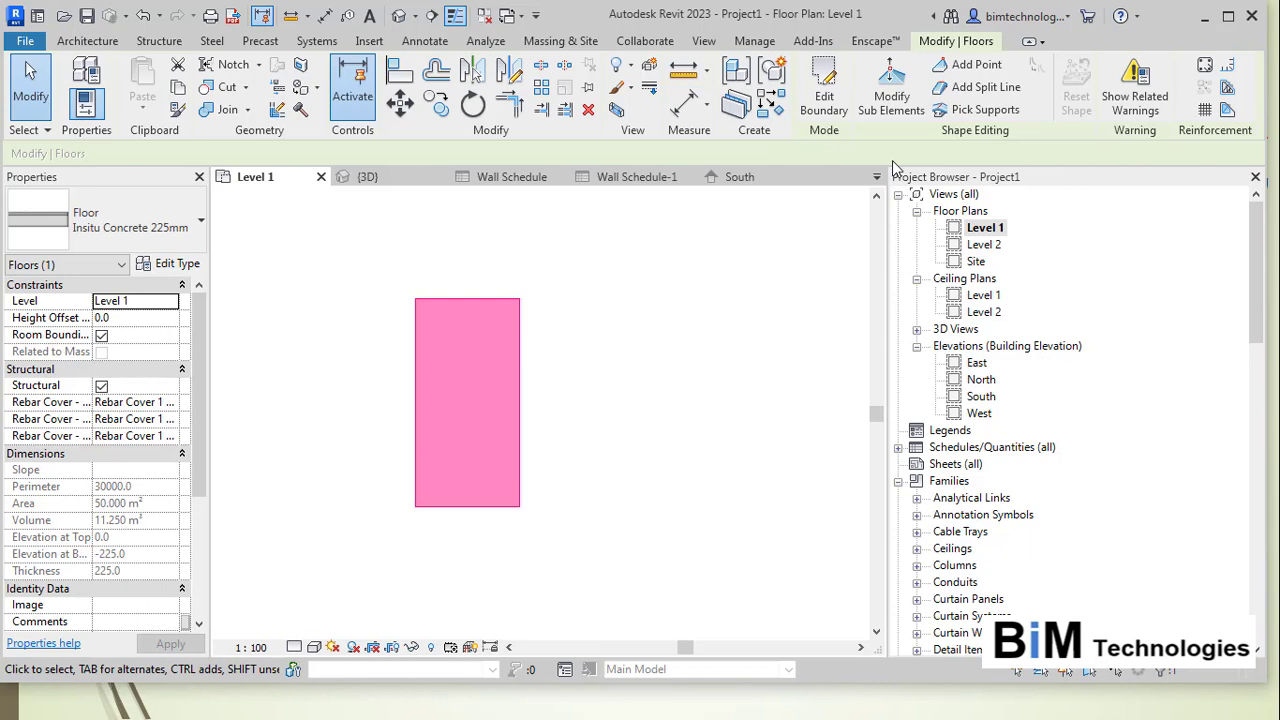
Add a split line between the left and right edge midpoints and view it in 3D.
{"action": "left_click", "coordinate": [891, 92]}
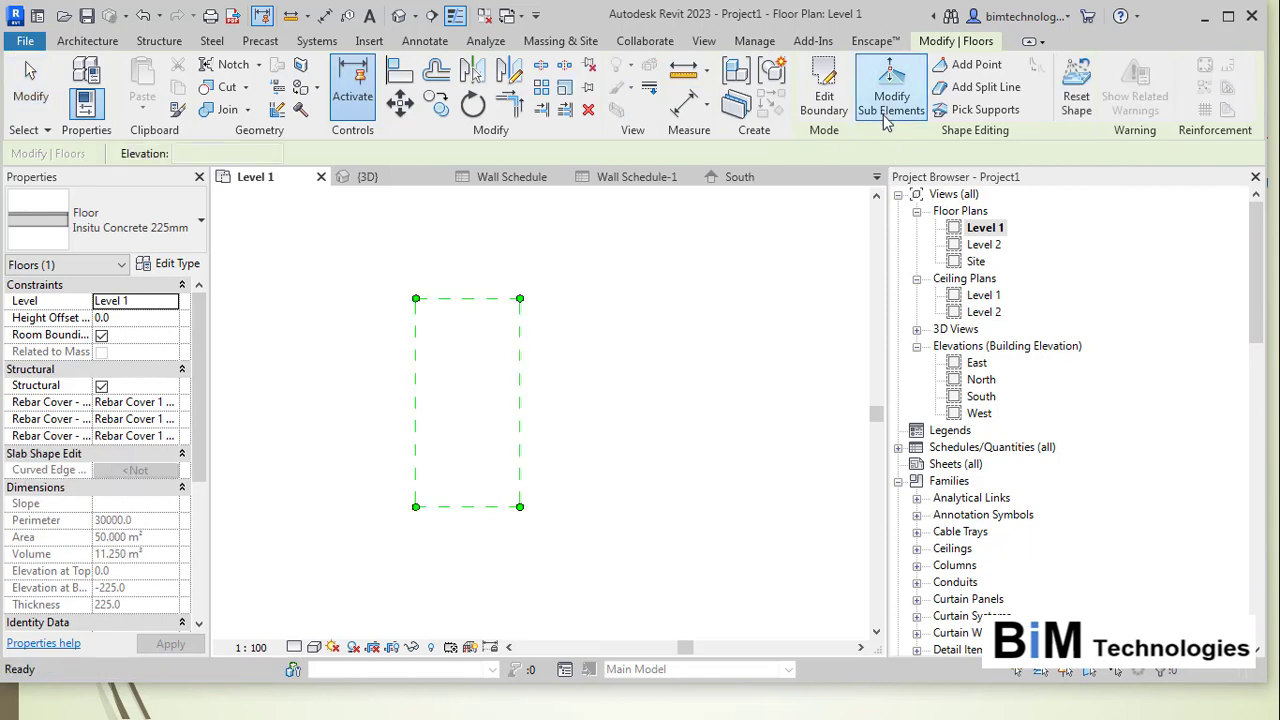
{"action": "left_click", "coordinate": [1006, 88]}
{"action": "left_click", "coordinate": [415, 402]}
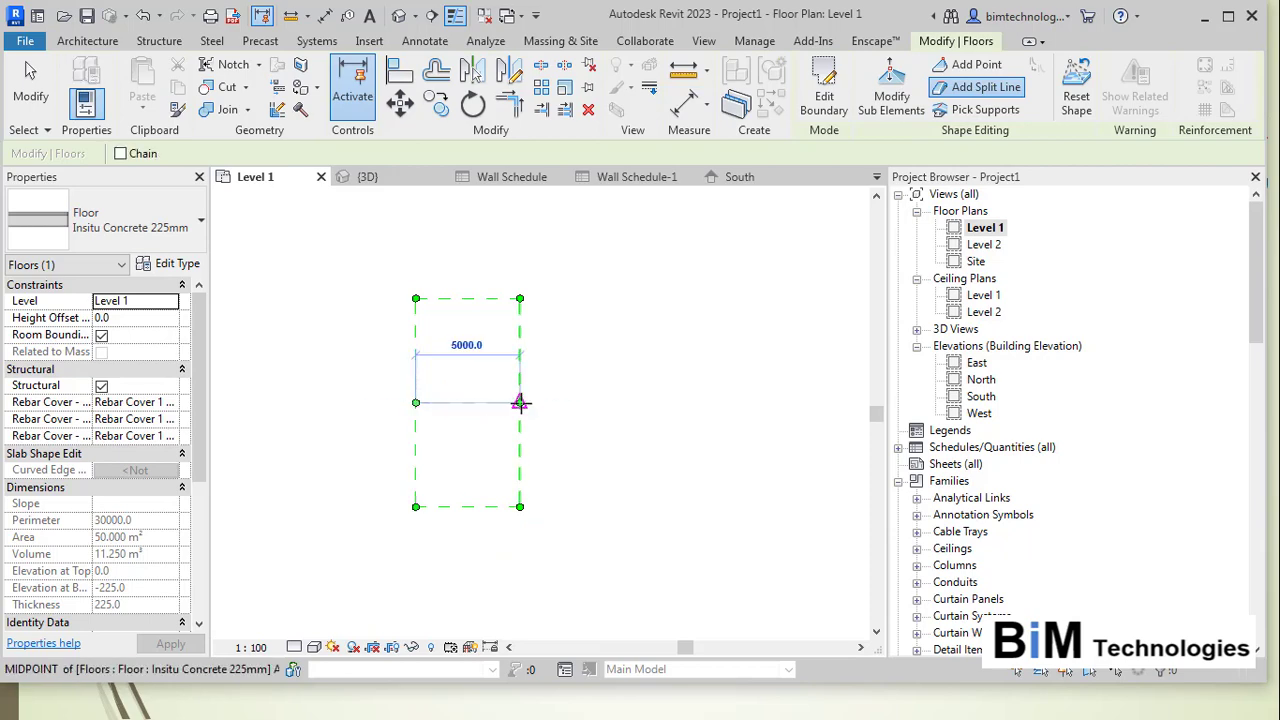
{"action": "left_click", "coordinate": [520, 402]}
{"action": "left_click", "coordinate": [704, 41]}
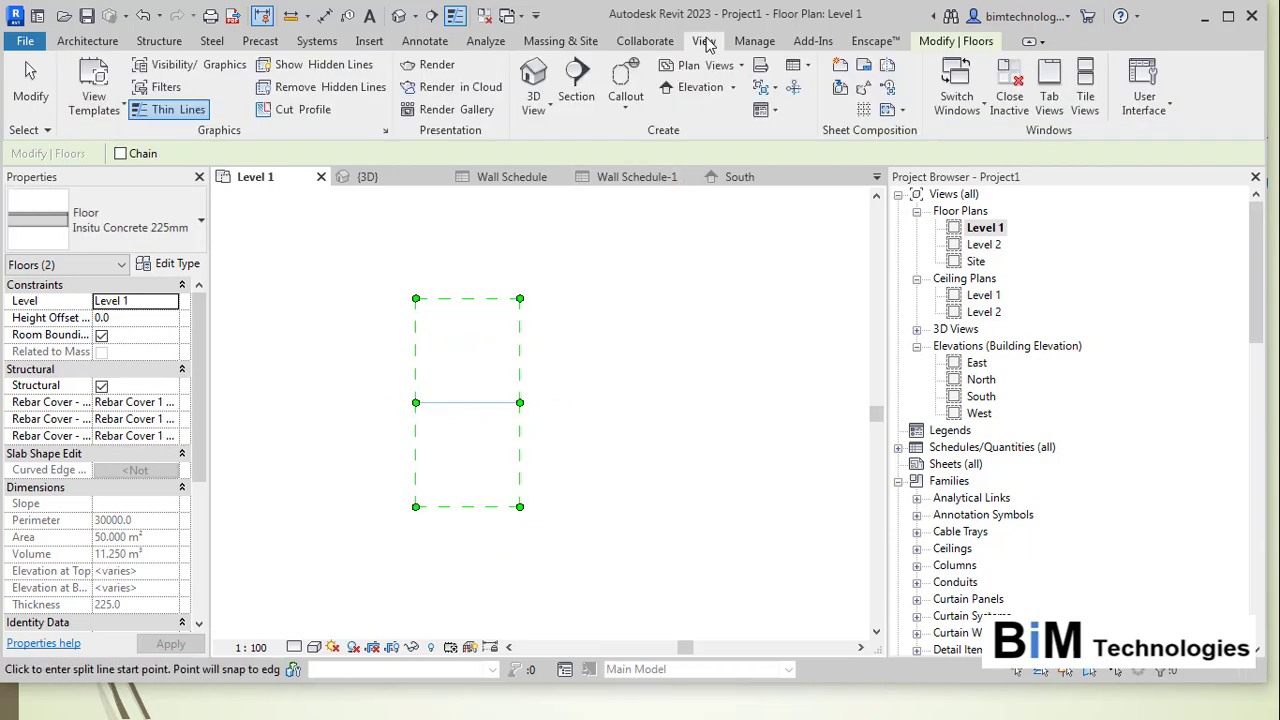
{"action": "left_click", "coordinate": [545, 76]}
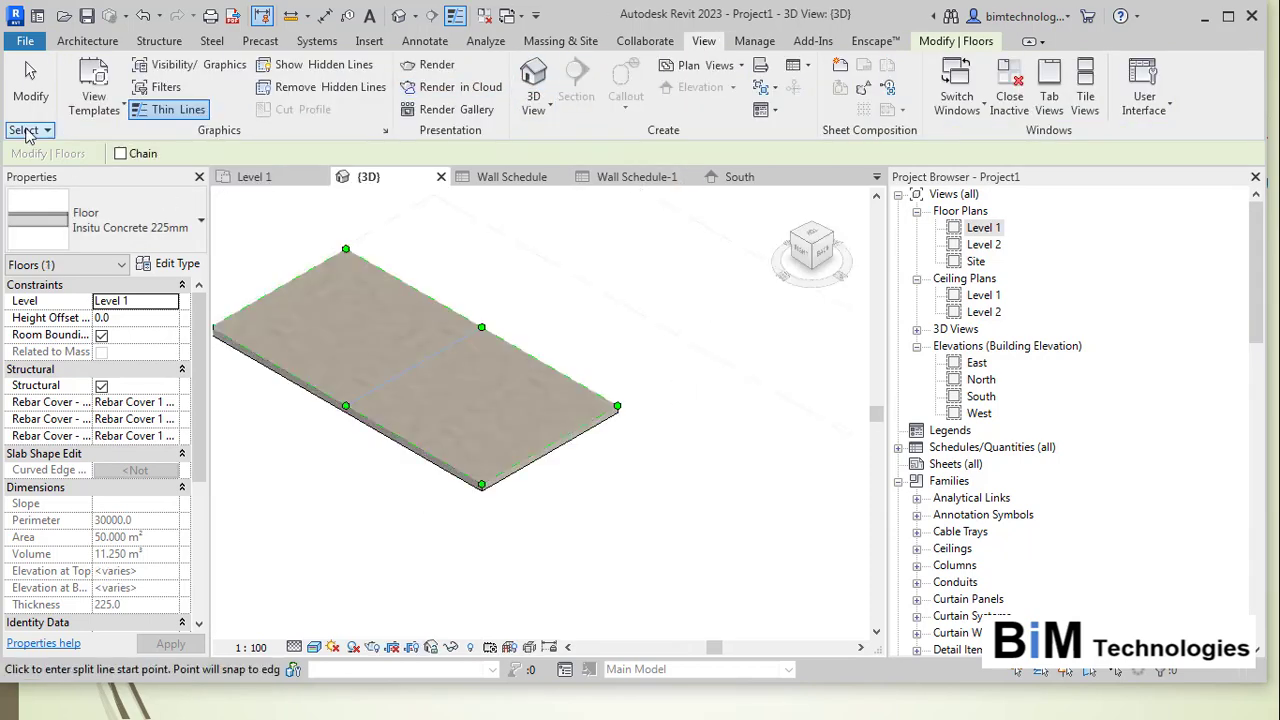
Lift the split floor's outer edge to 2600, then reset the slab flat.
{"action": "left_click", "coordinate": [30, 85]}
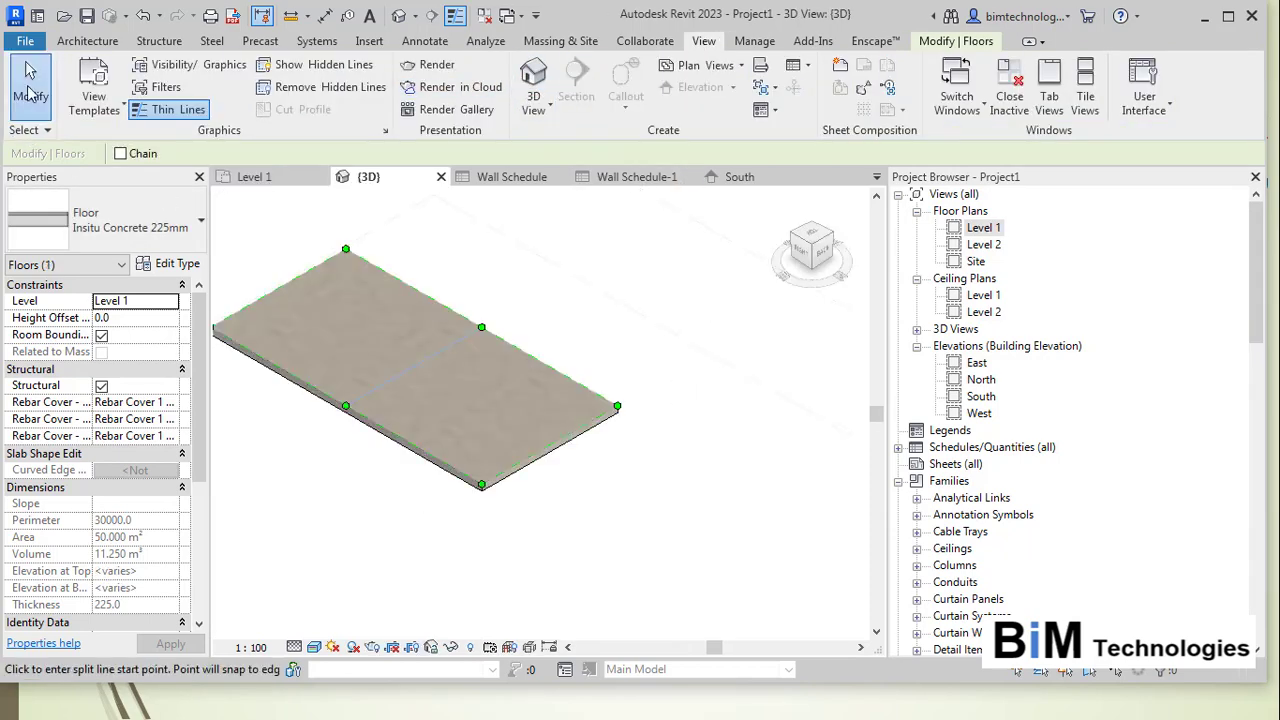
{"action": "left_click", "coordinate": [565, 450]}
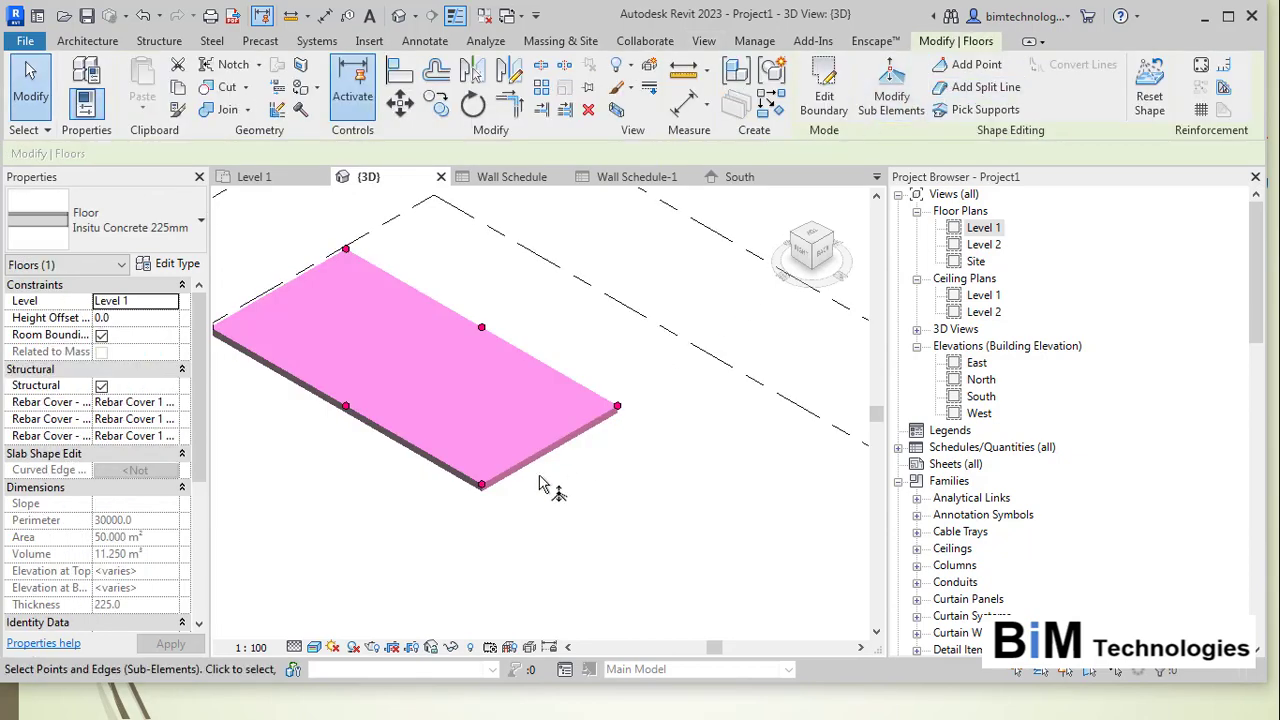
{"action": "left_click", "coordinate": [563, 443]}
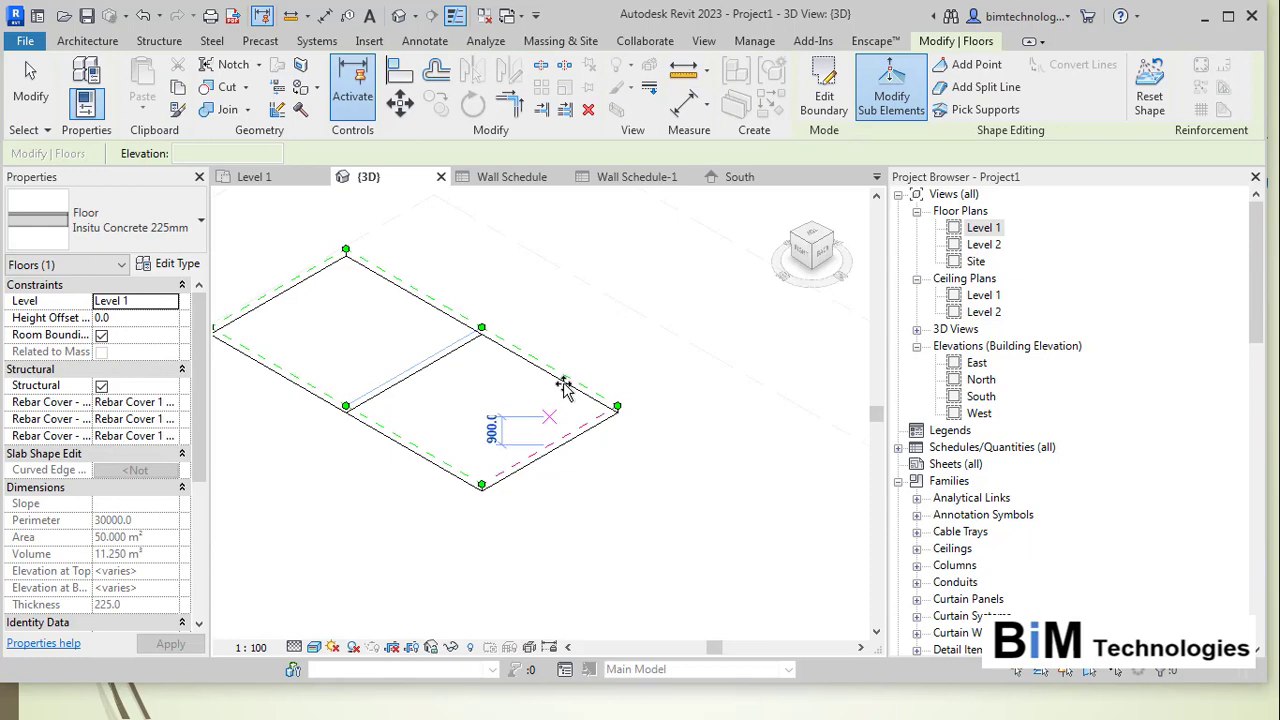
{"action": "type", "text": "2600"}
{"action": "key", "text": "Return"}
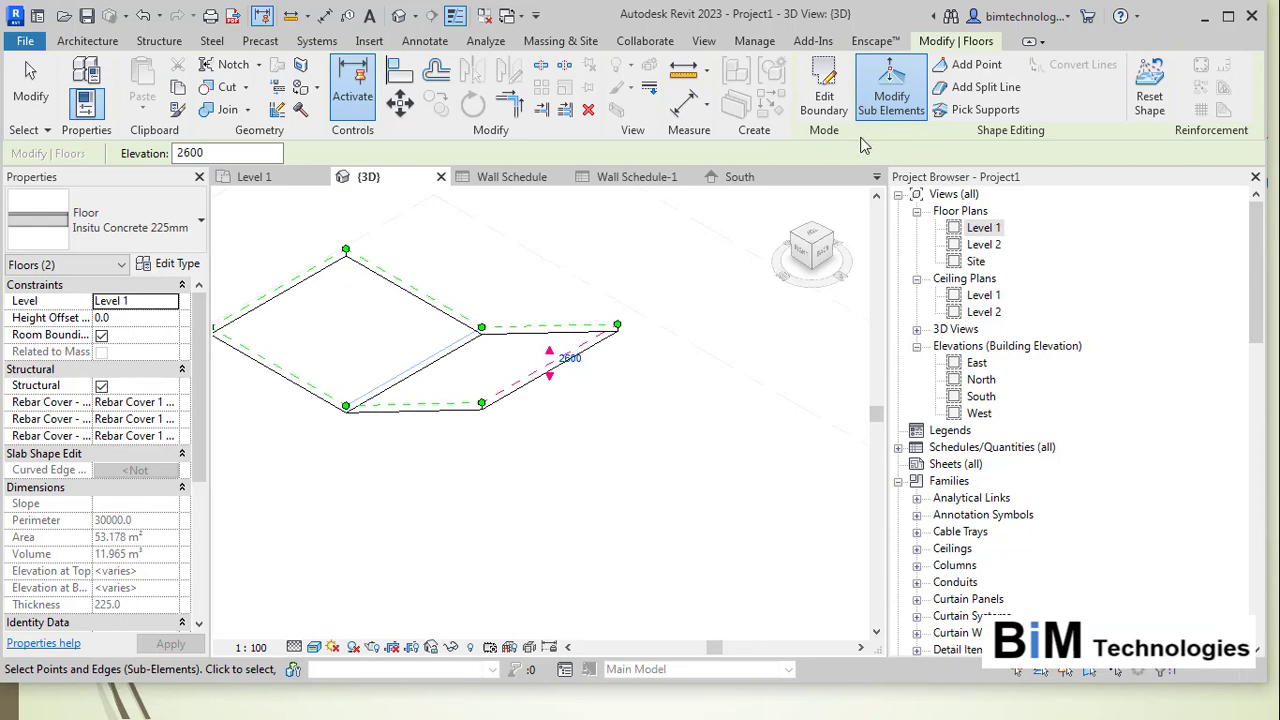
{"action": "key", "text": "Escape"}
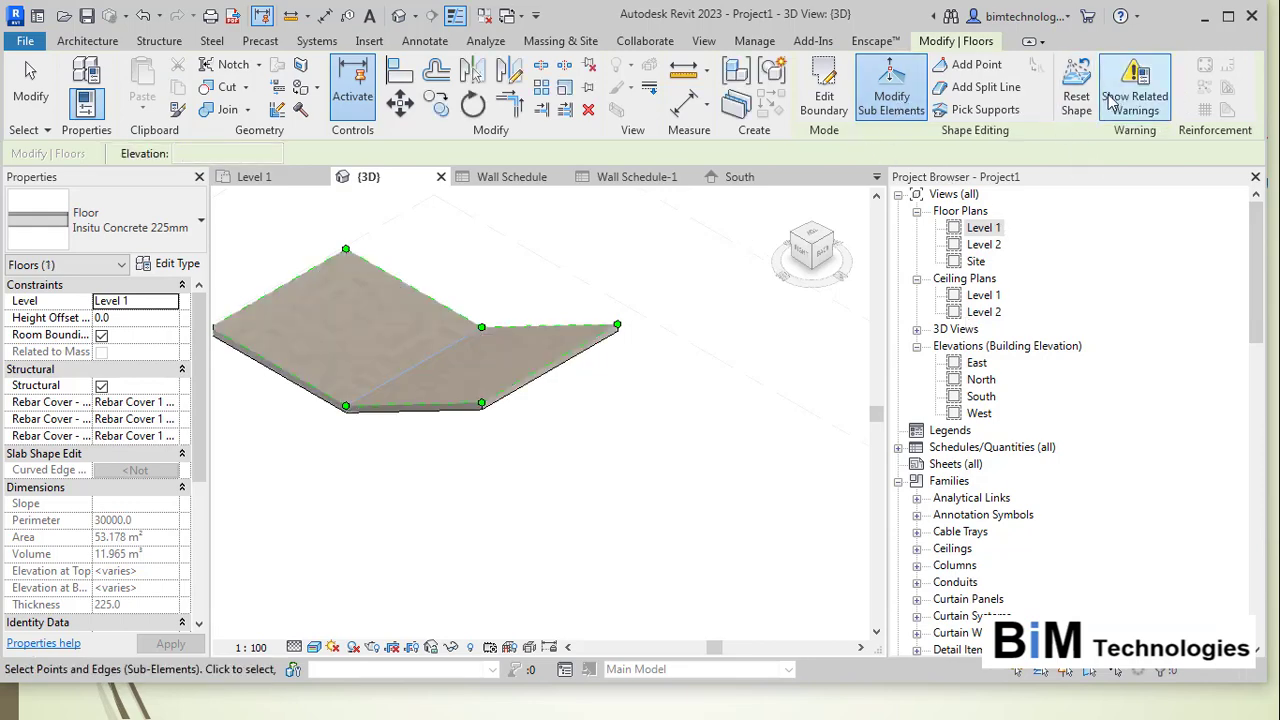
{"action": "left_click", "coordinate": [1076, 96]}
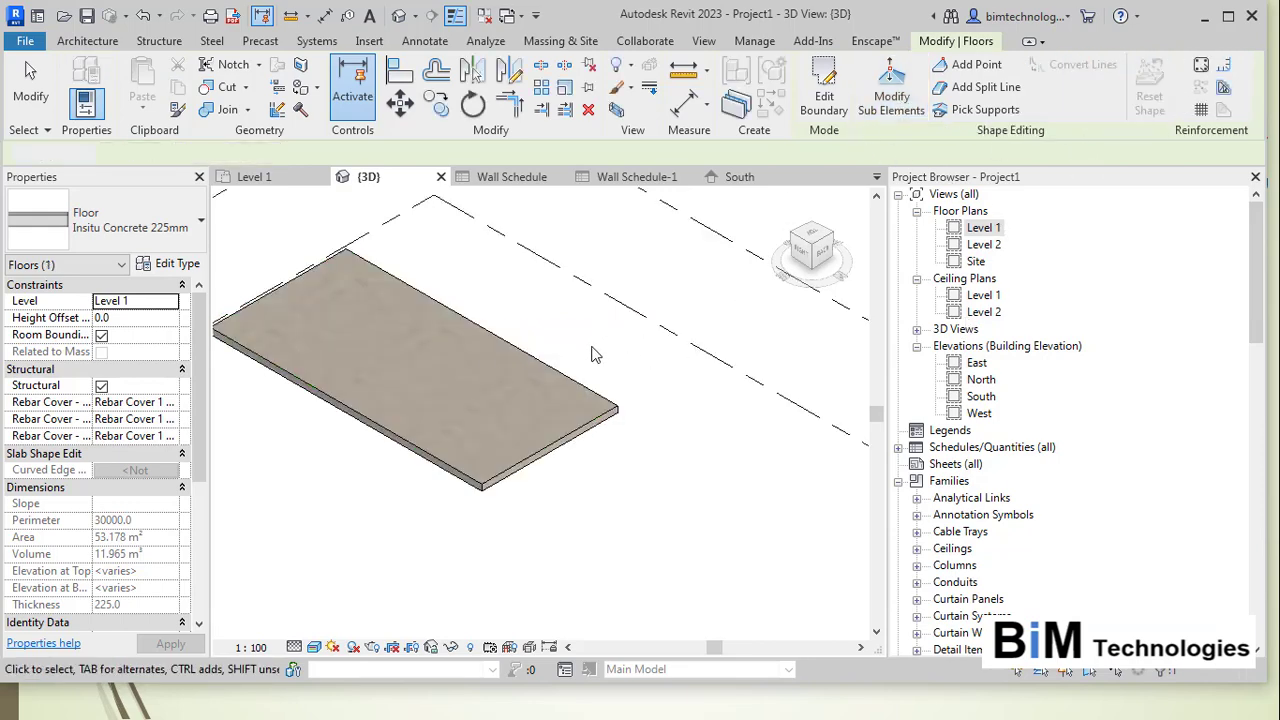
Add a shape point at the midpoint of the floor's front edge.
{"action": "left_click", "coordinate": [966, 64]}
{"action": "left_click", "coordinate": [548, 443]}
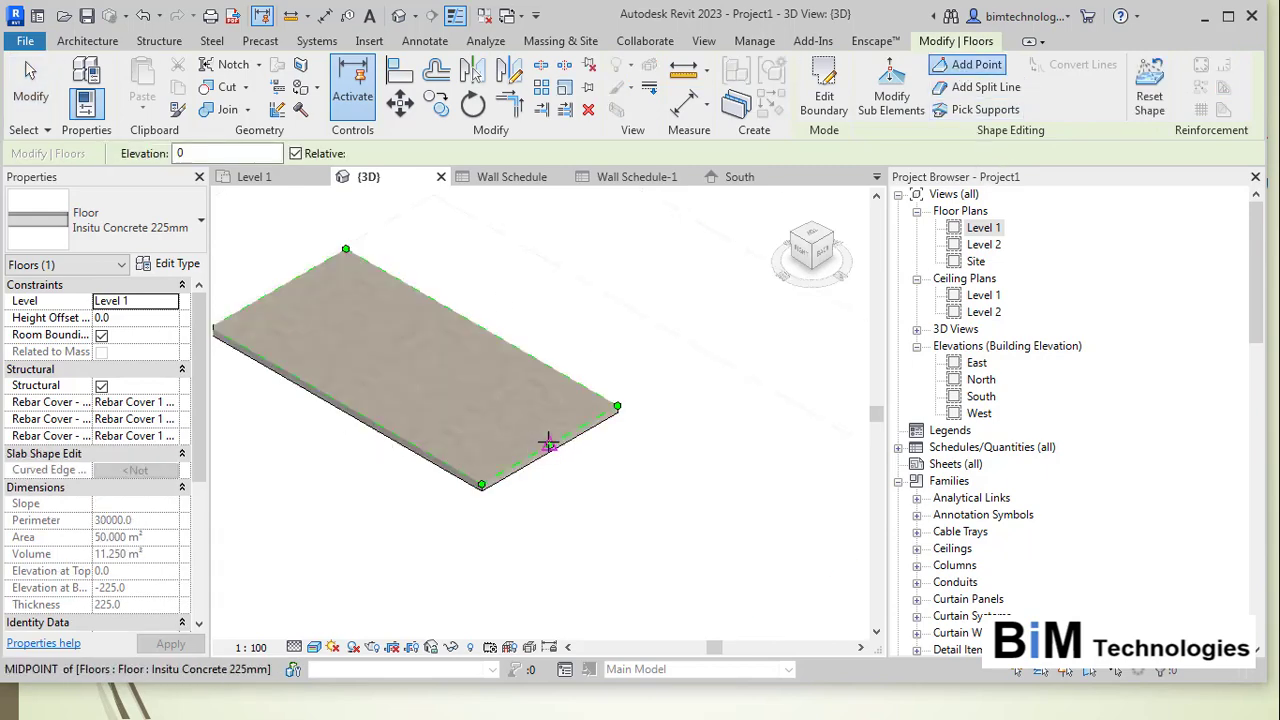
{"action": "left_click", "coordinate": [30, 75]}
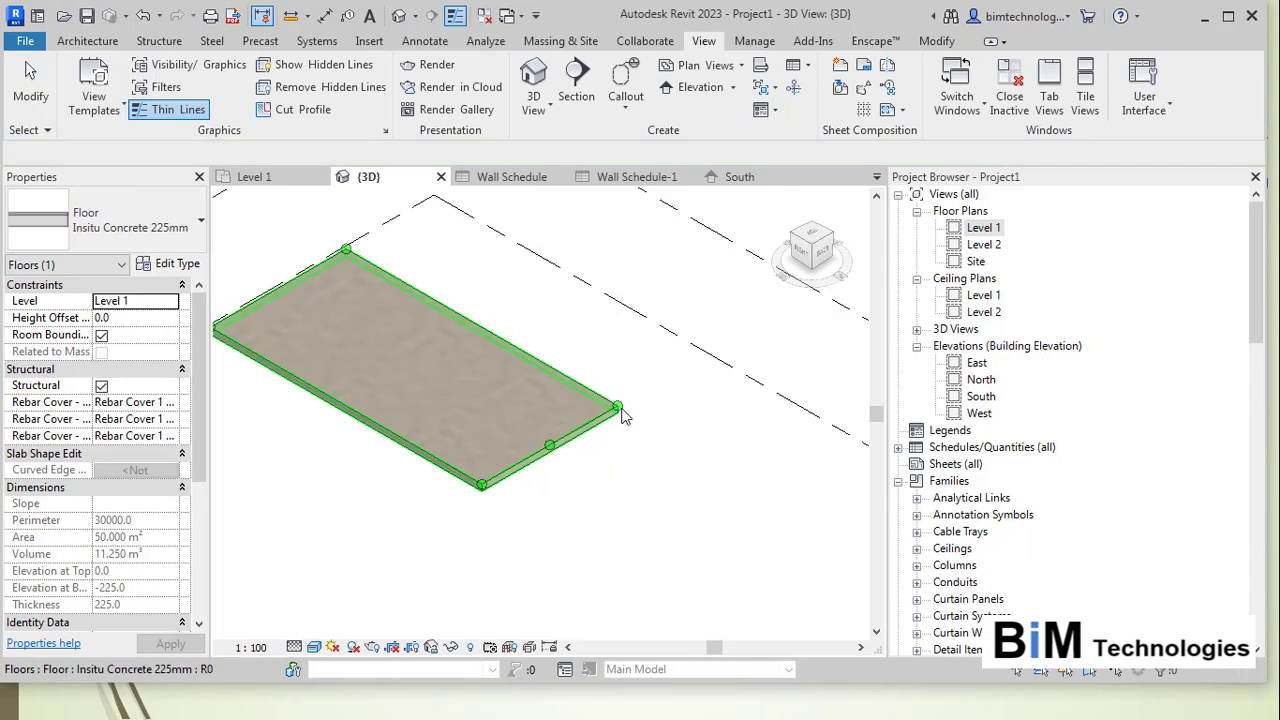
Raise the new shape point to 1900 elevation, dismissing the thickness warning.
{"action": "left_click", "coordinate": [555, 455]}
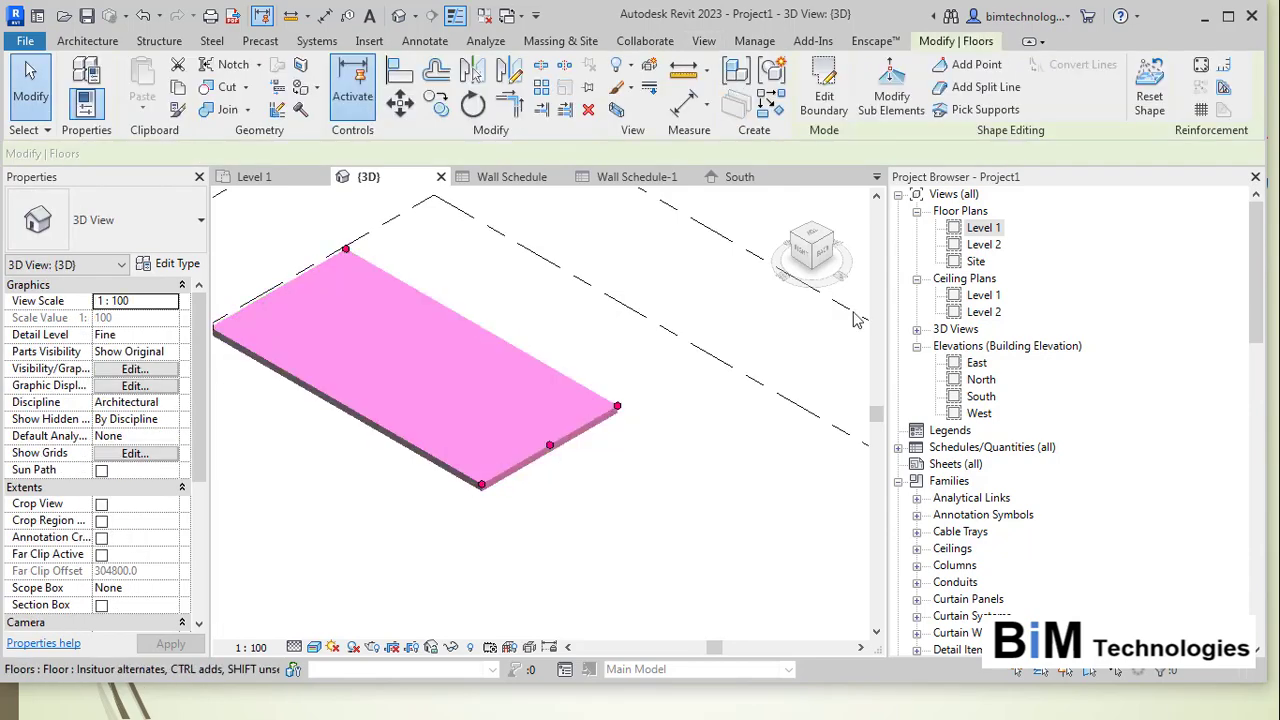
{"action": "left_click", "coordinate": [891, 95]}
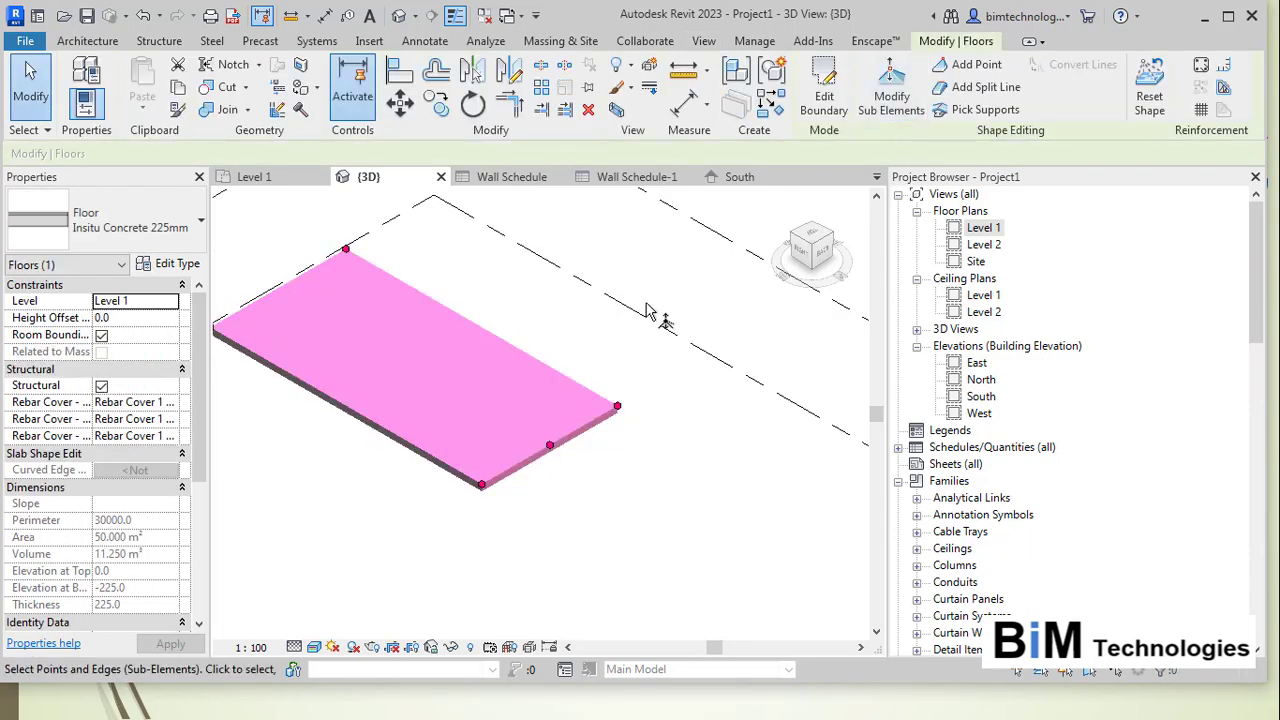
{"action": "left_click", "coordinate": [549, 446]}
{"action": "left_click", "coordinate": [561, 440]}
{"action": "type", "text": "1900"}
{"action": "key", "text": "Return"}
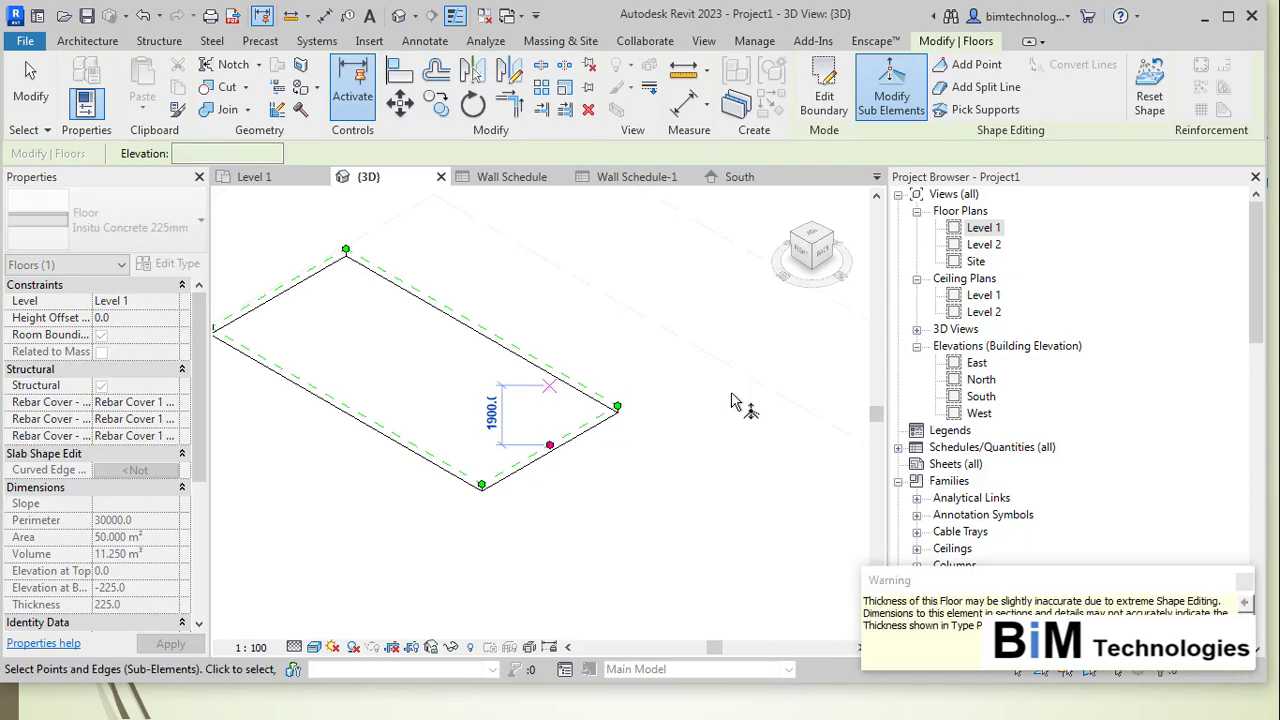
{"action": "left_click", "coordinate": [1243, 583]}
{"action": "left_click", "coordinate": [592, 494]}
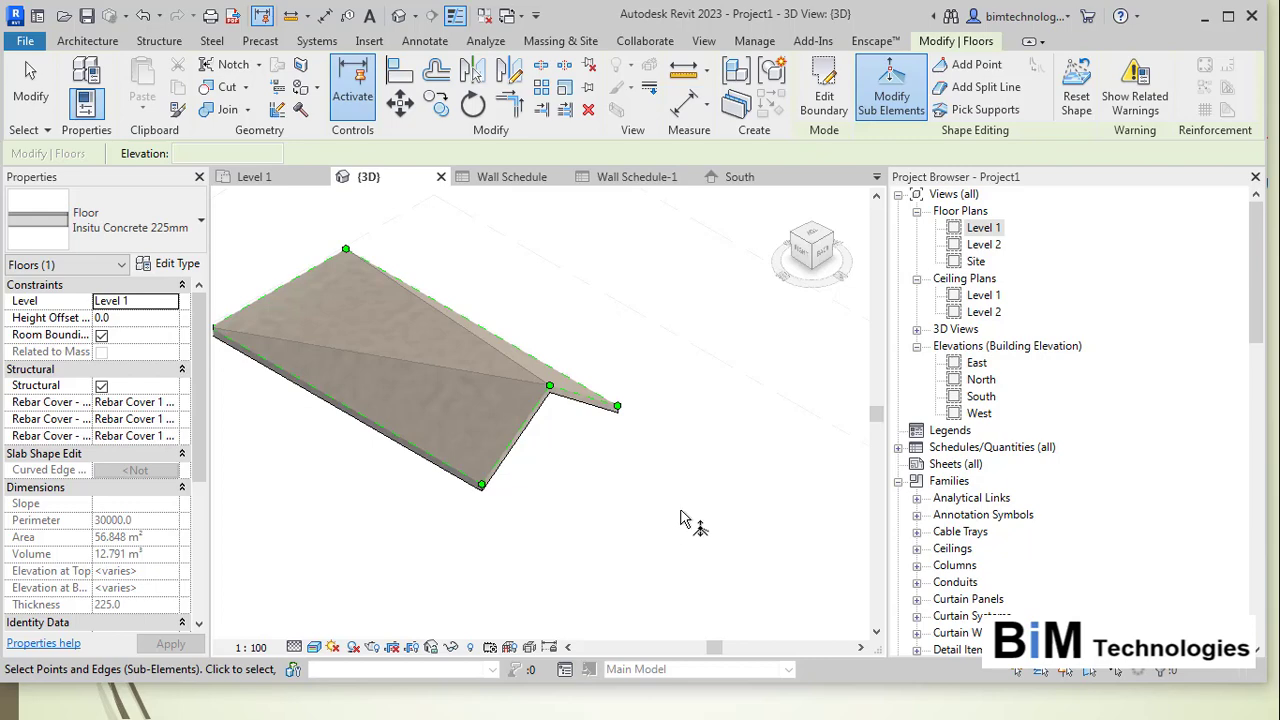
{"action": "left_click", "coordinate": [30, 92]}
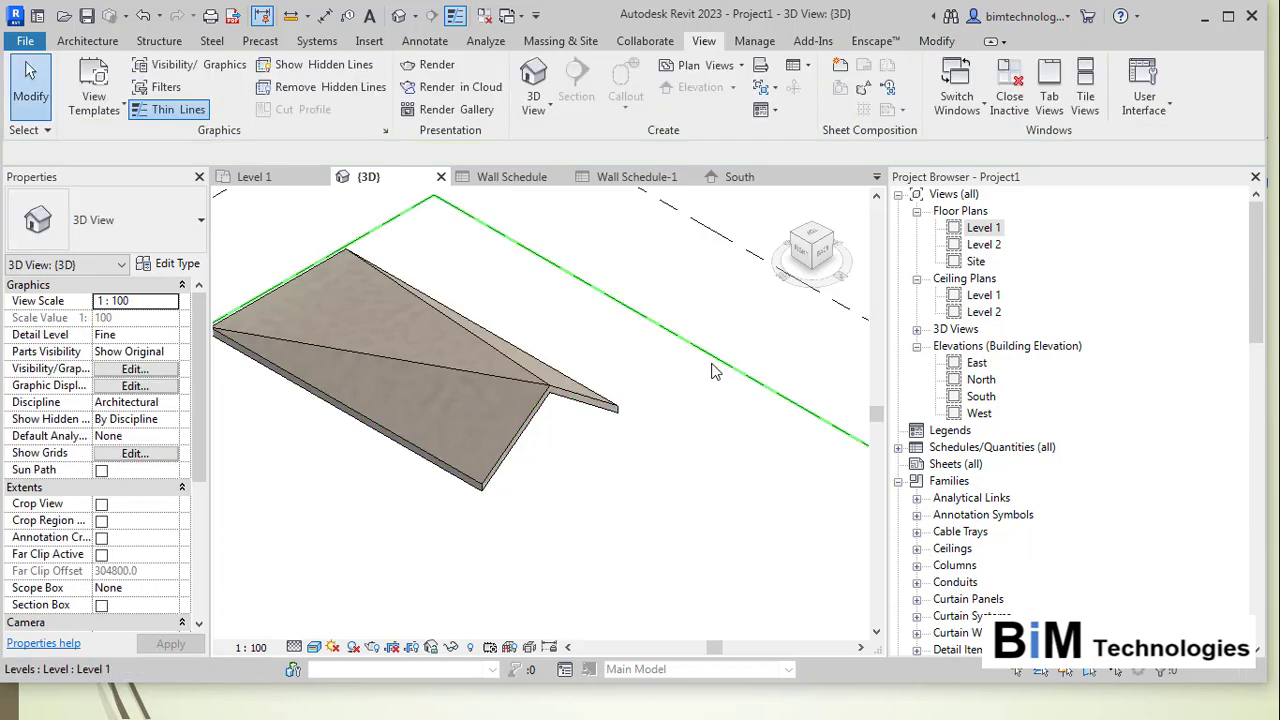